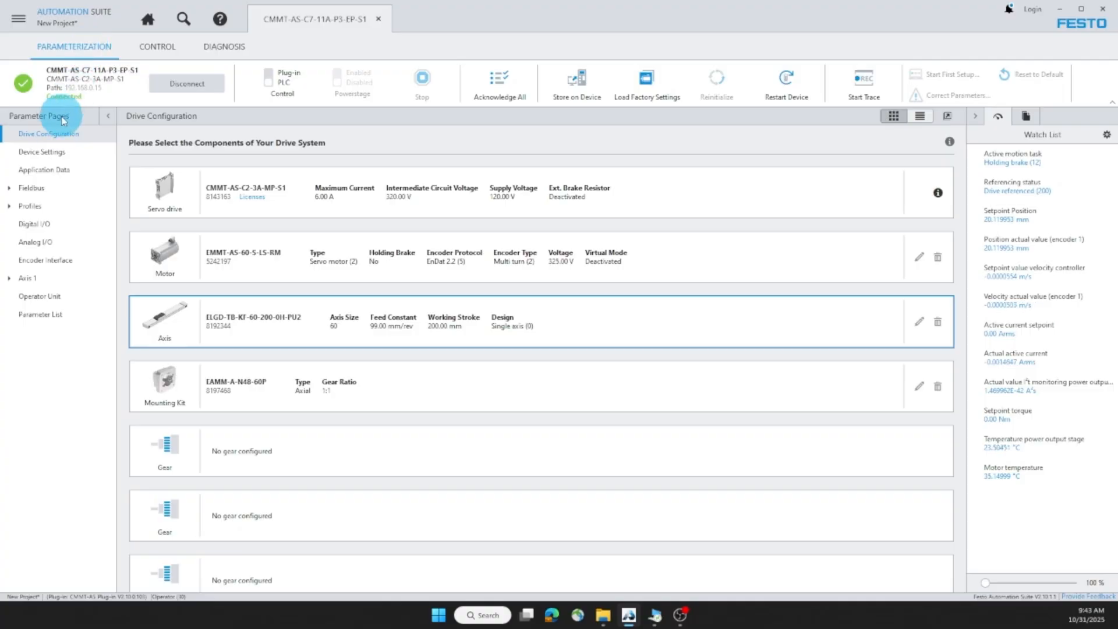
Step: Open Axis 1's Axis parameter page and scroll down to the User Defined Limits
left_click(12, 281)
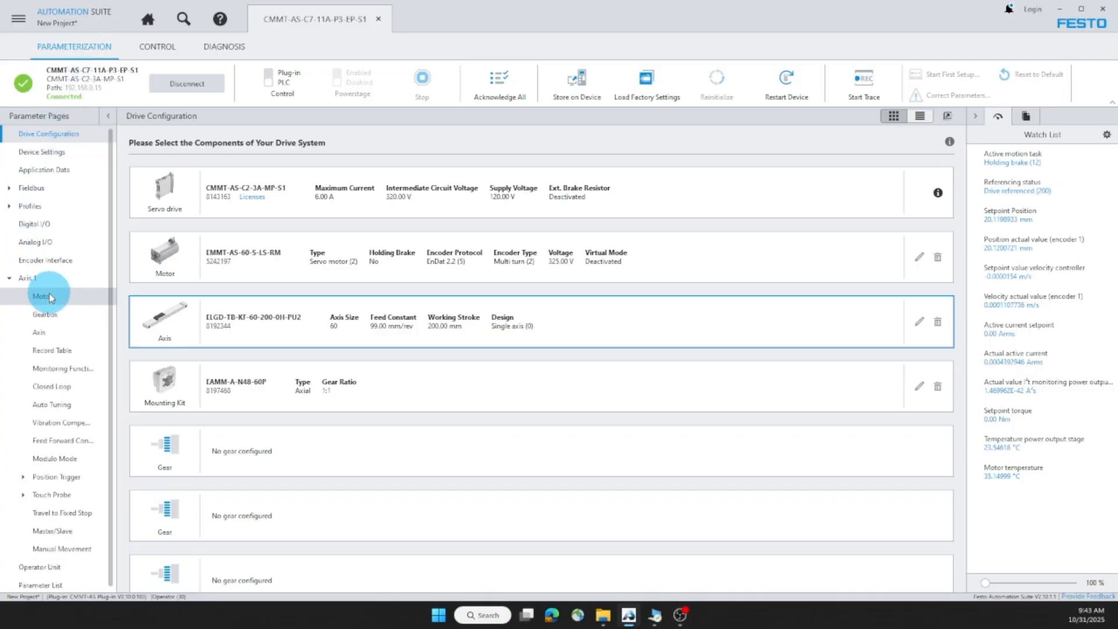
left_click(48, 336)
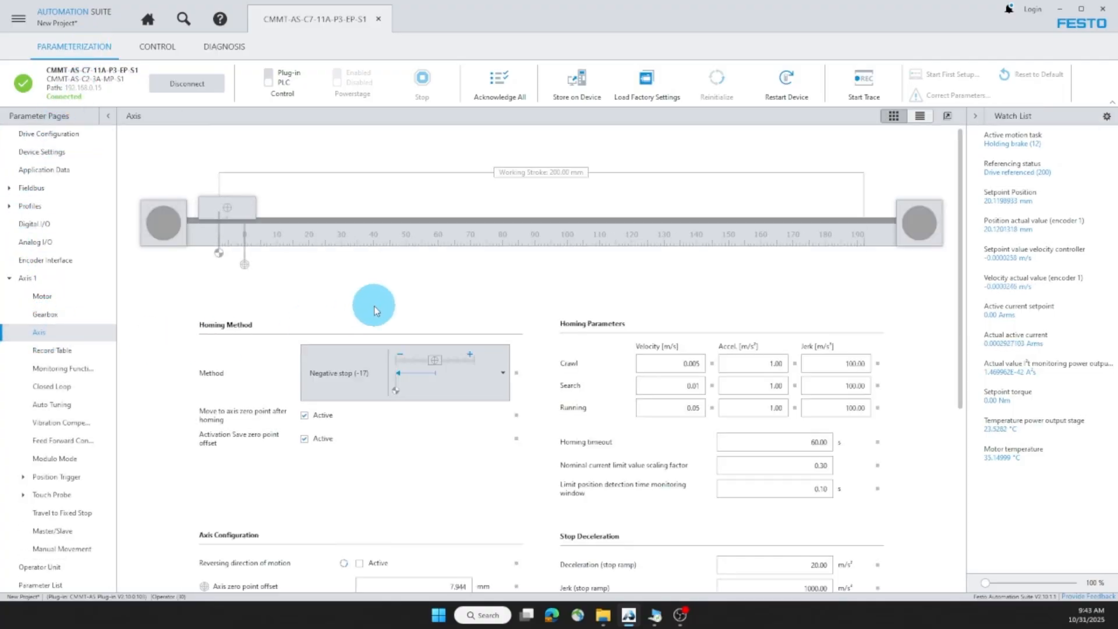
scroll(341, 294, "down", 5)
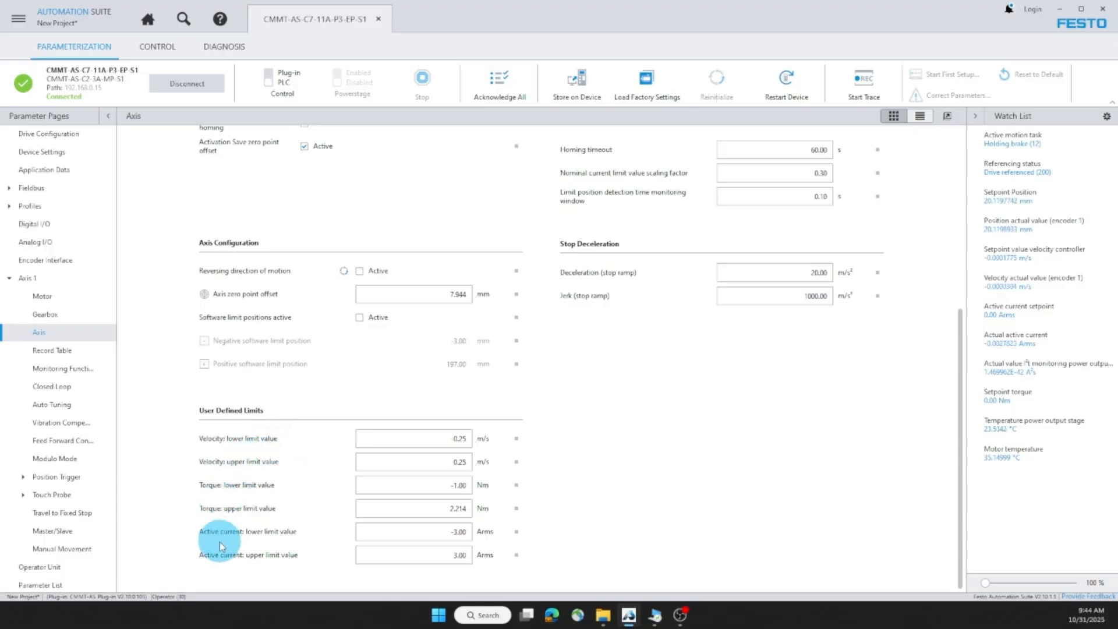
Step: Review Axis 1's following-error, standstill, velocity and I²t monitoring settings
left_click(82, 373)
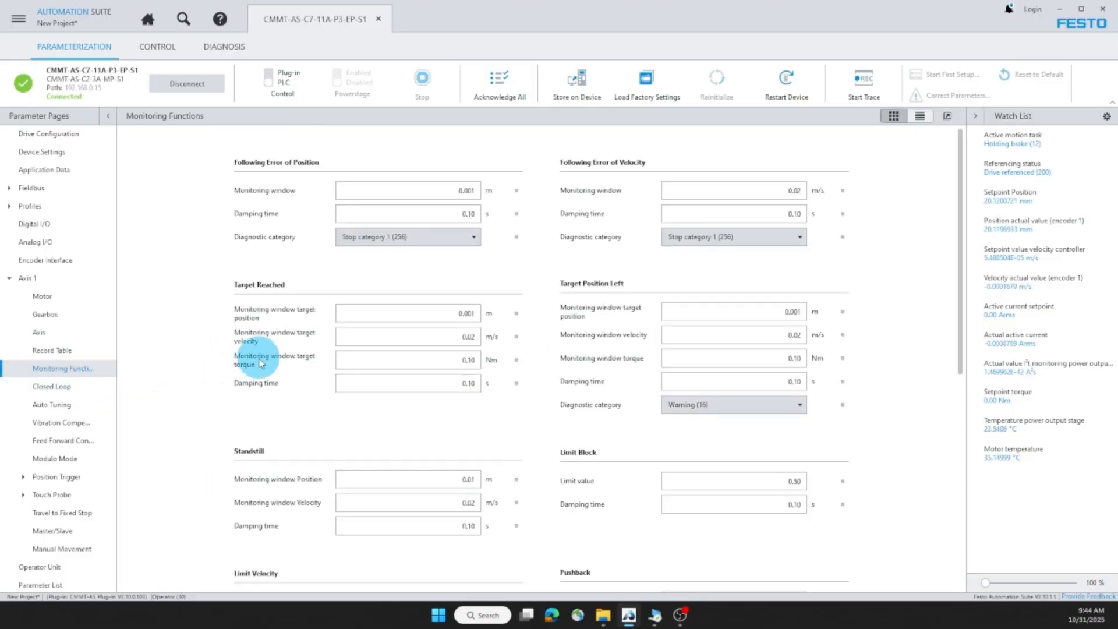
scroll(261, 359, "down", 5)
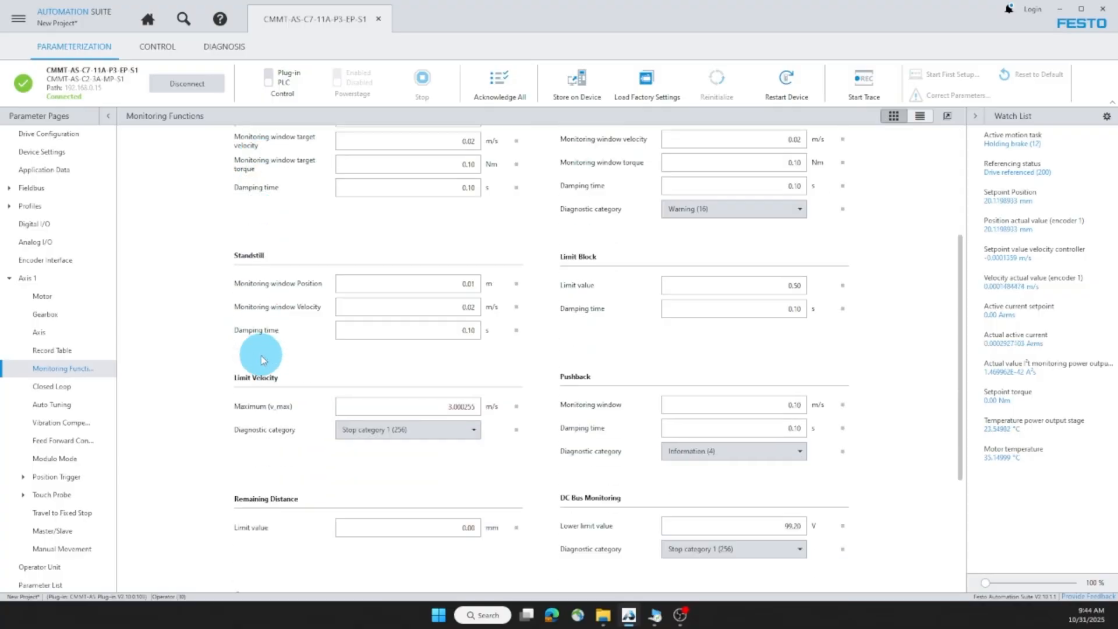
scroll(260, 359, "down", 1)
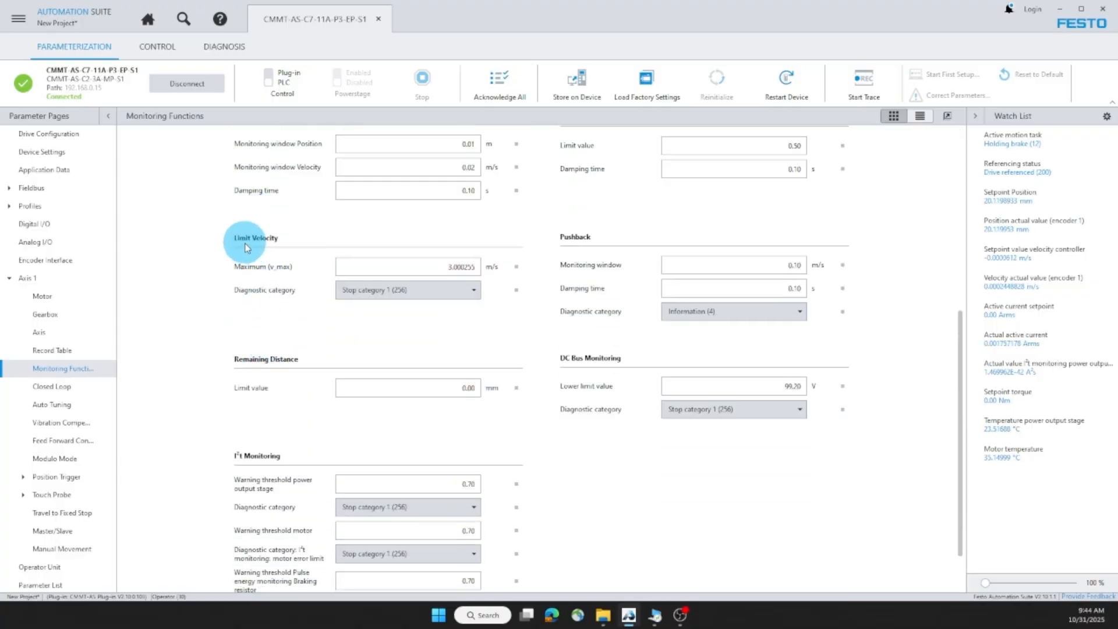
scroll(252, 248, "down", 1)
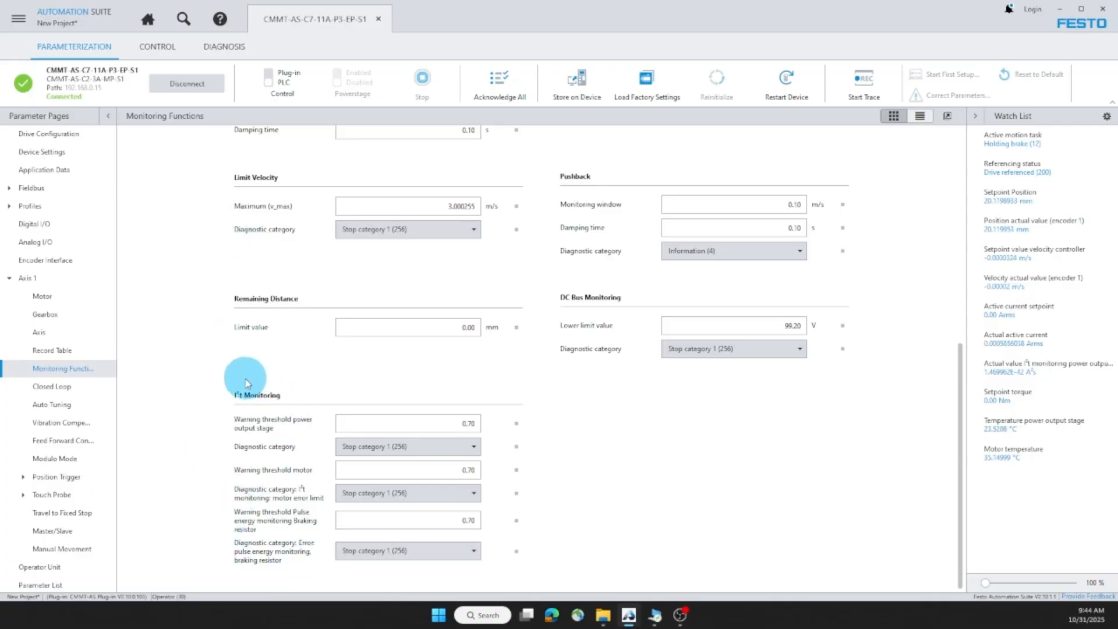
scroll(287, 512, "up", 2)
scroll(293, 520, "up", 4)
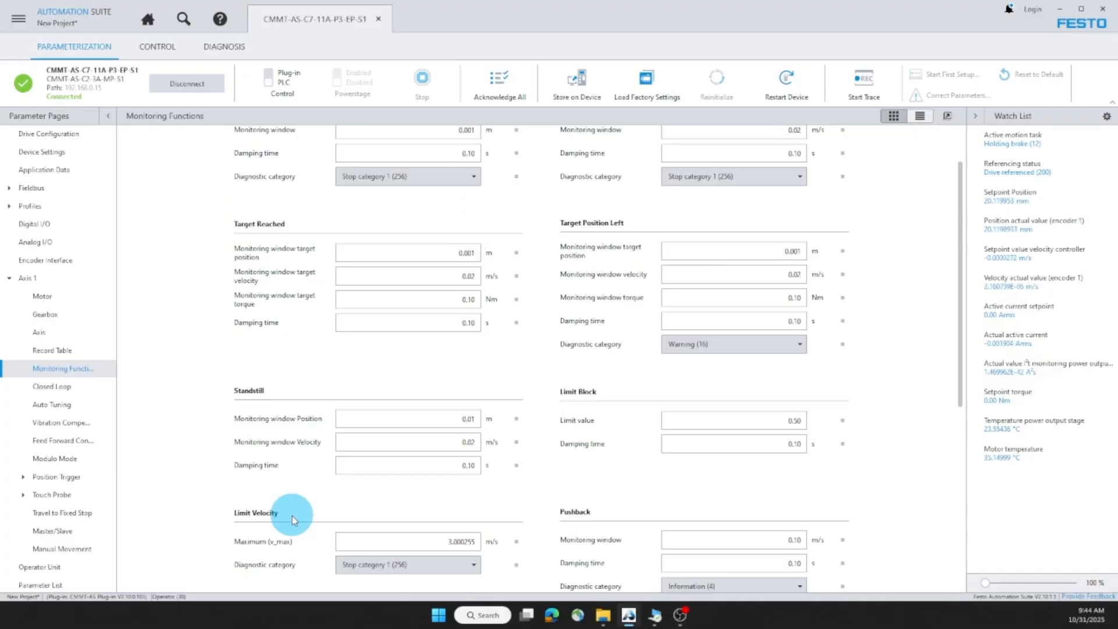
Step: On the Axis page, apply the recommended minimum to the velocity lower limit
left_click(92, 338)
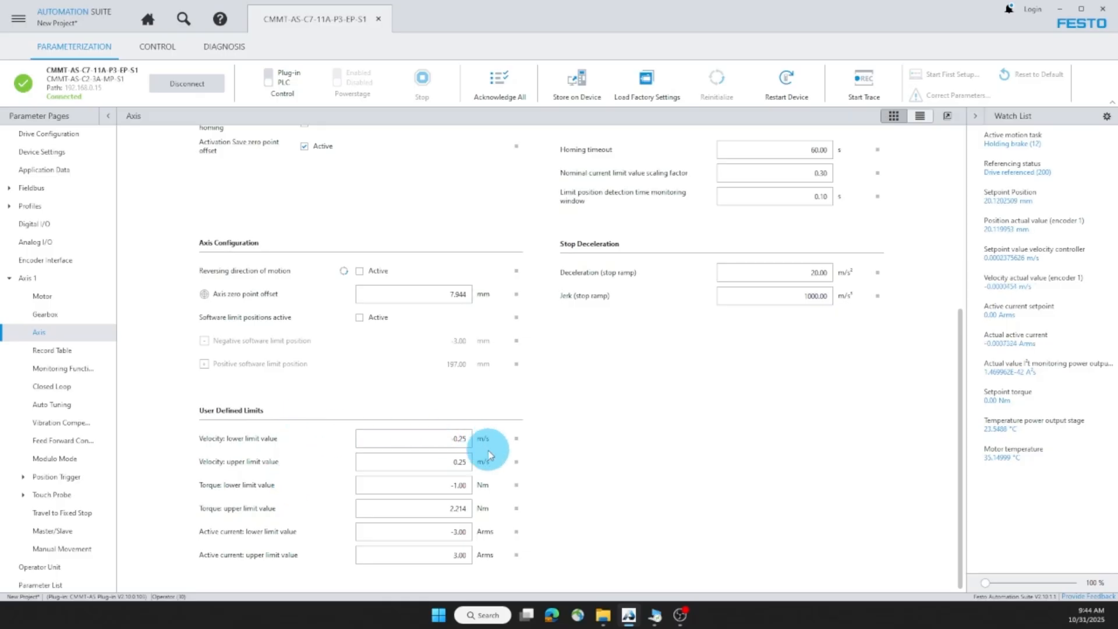
mouse_move(517, 442)
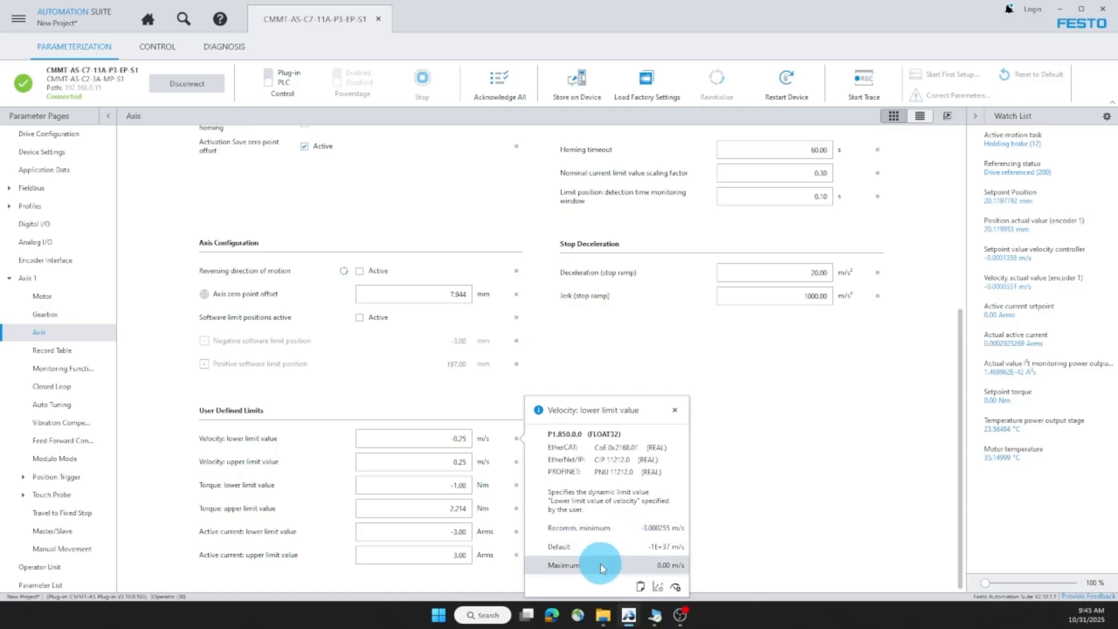
left_click(600, 528)
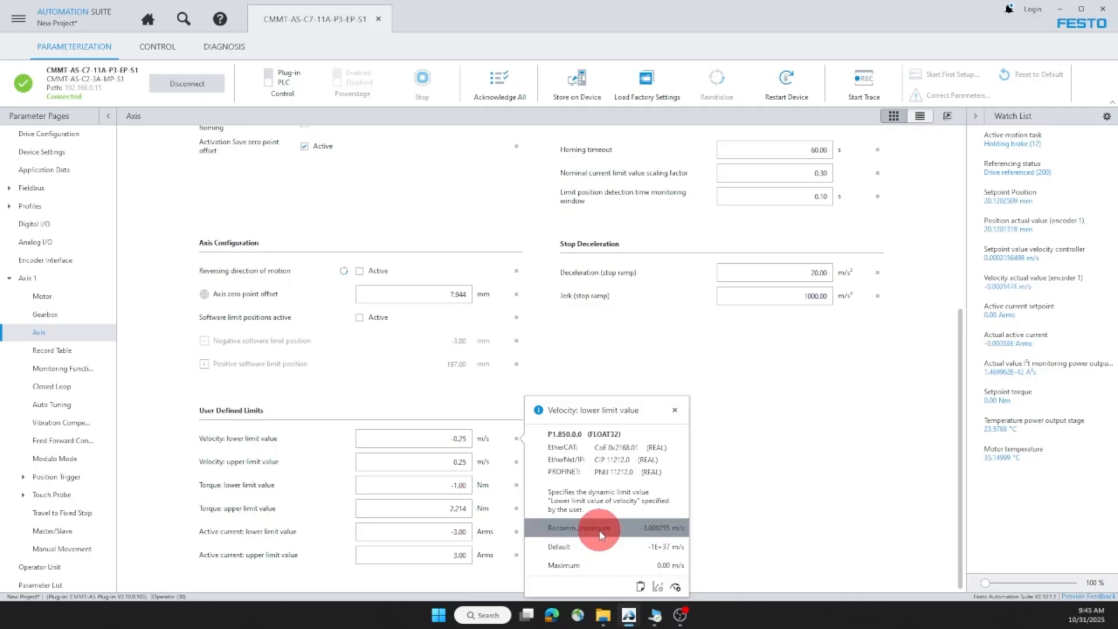
left_click(441, 439)
Step: Replace the -3.000255 velocity lower limit with -0.25 m/s
mouse_move(438, 439)
left_mouse_down()
mouse_move(429, 437)
mouse_move(492, 439)
left_mouse_up()
key("BackSpace")
type("-0.2")
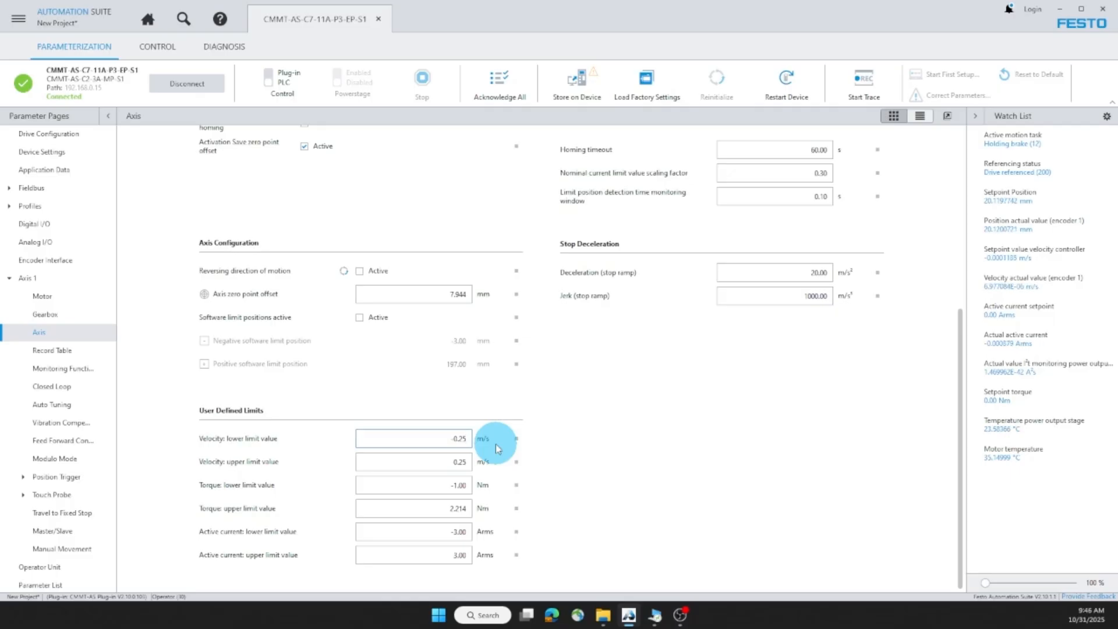
Step: In the Record Table, take master control, enable the power stage, and run record 71 to 20 mm
left_click(79, 356)
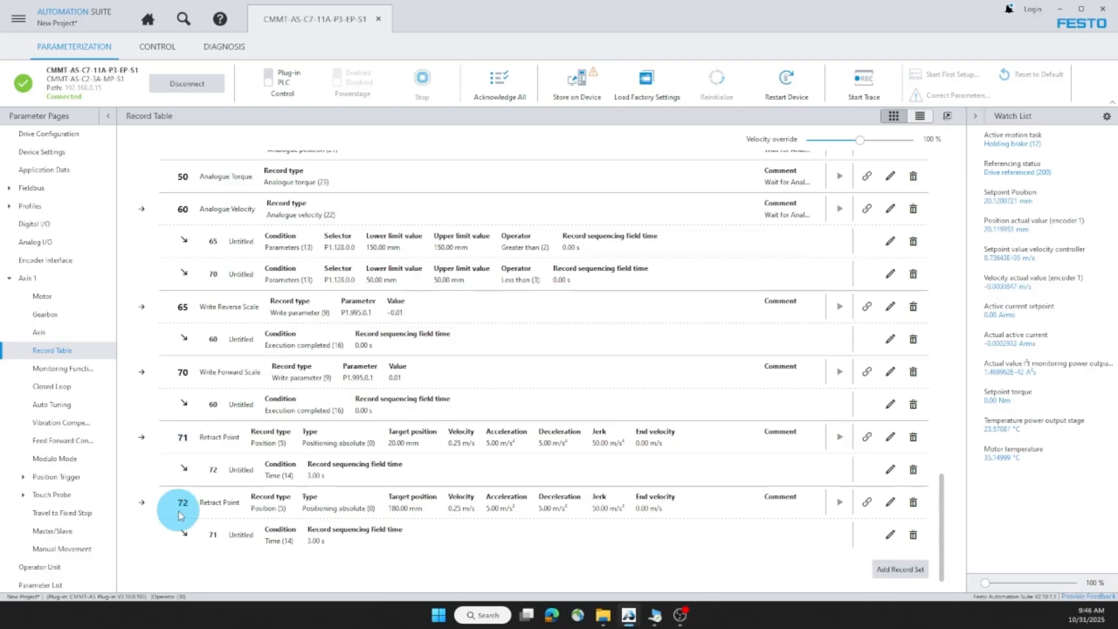
left_click(269, 80)
left_click(638, 344)
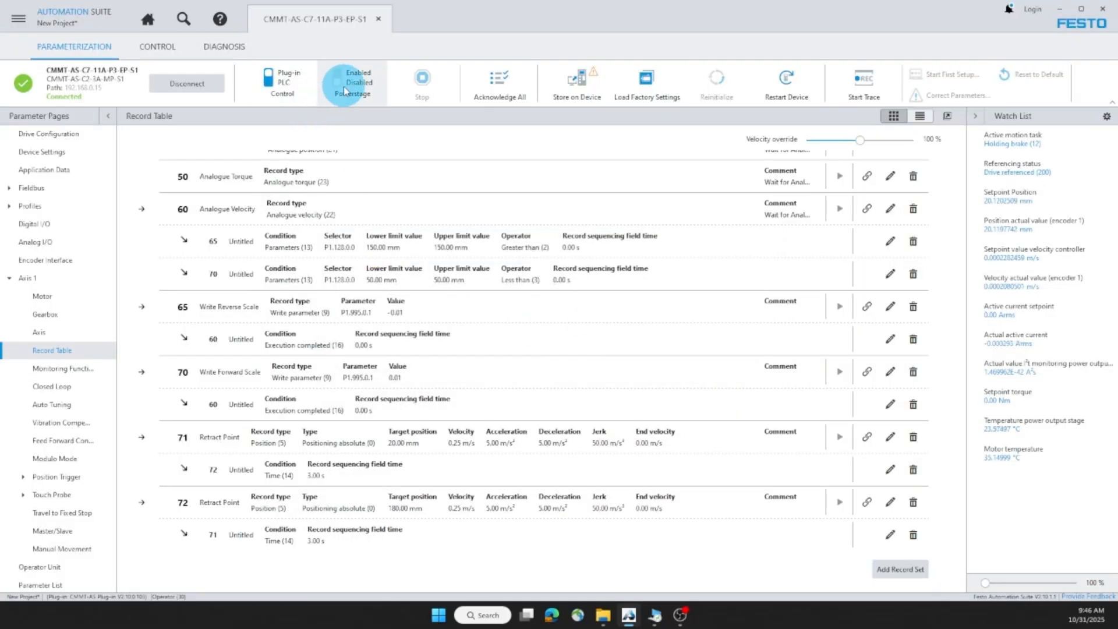
left_click(342, 92)
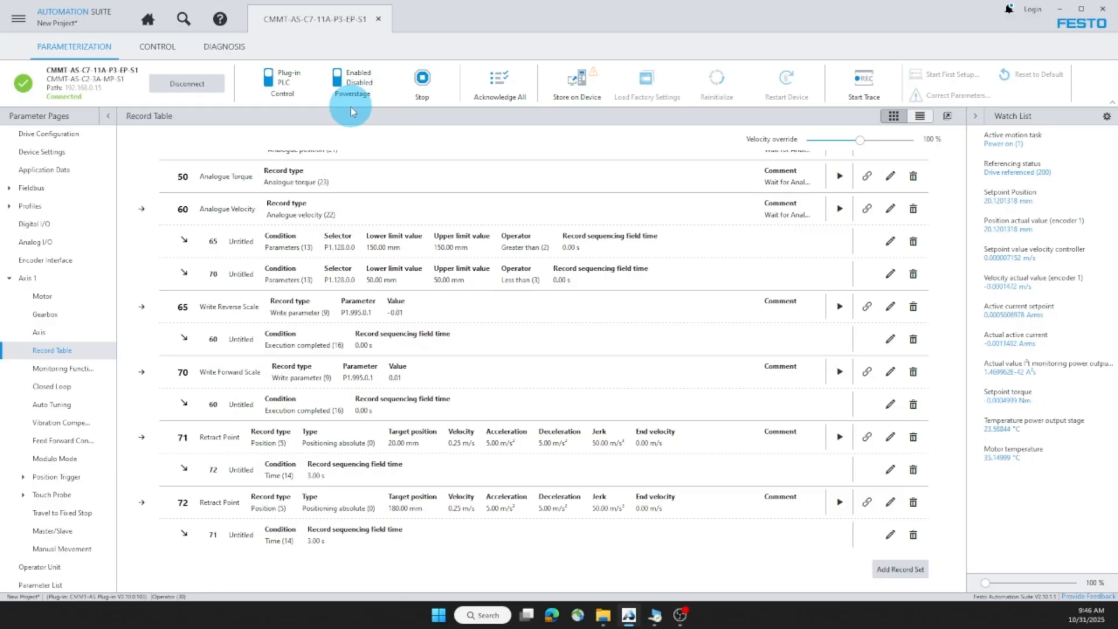
left_click(526, 173)
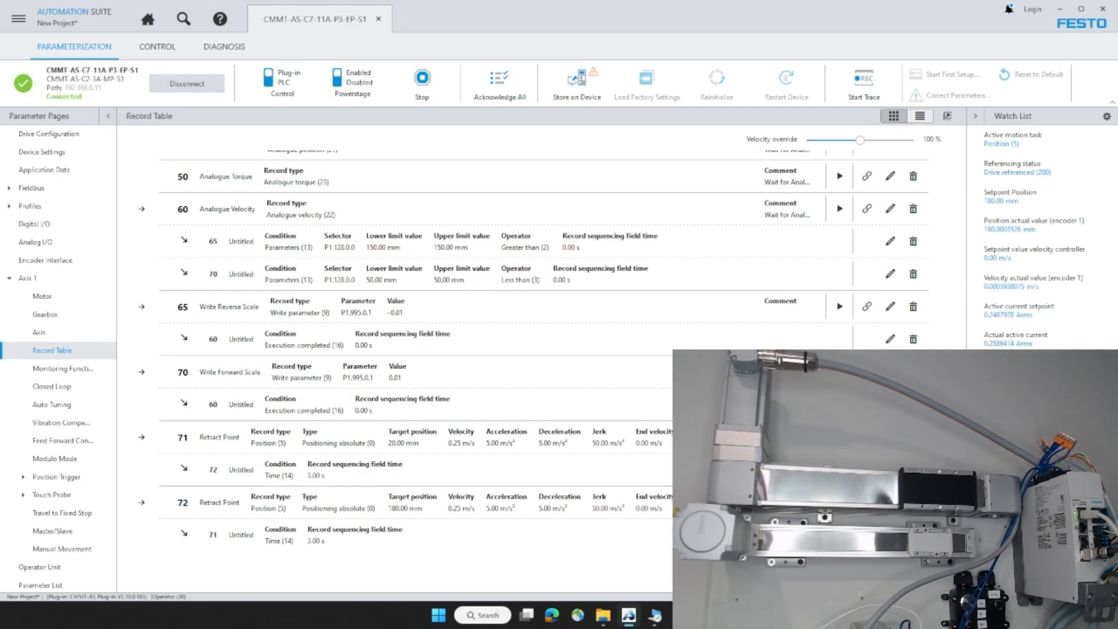
Step: Trace the axis move to 180 mm, then stop the drive and disable the power stage
left_click(235, 52)
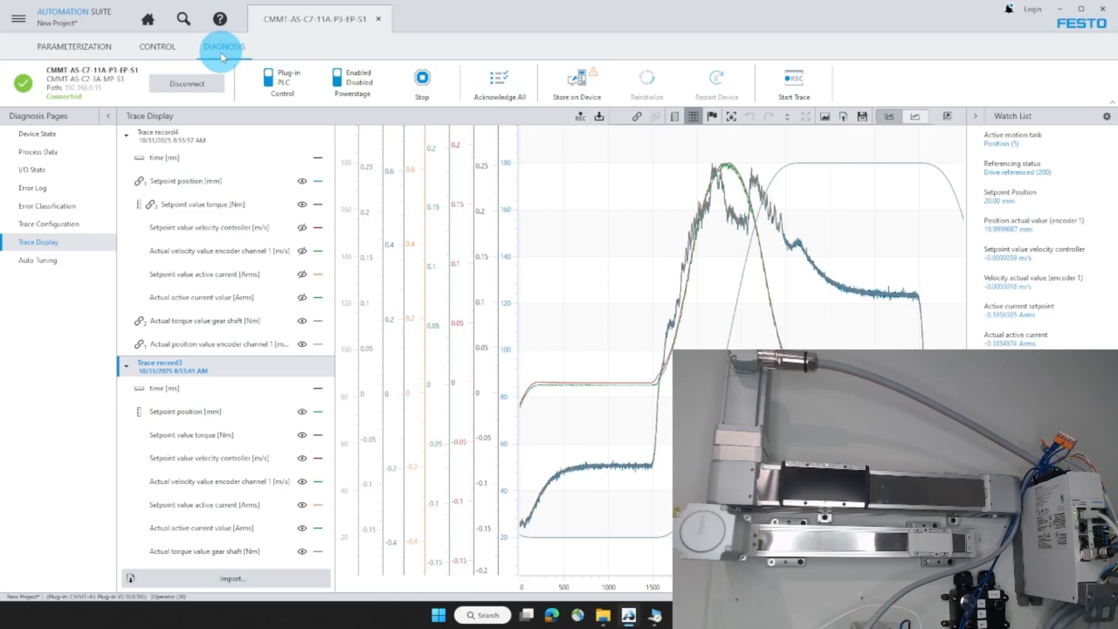
left_click(74, 225)
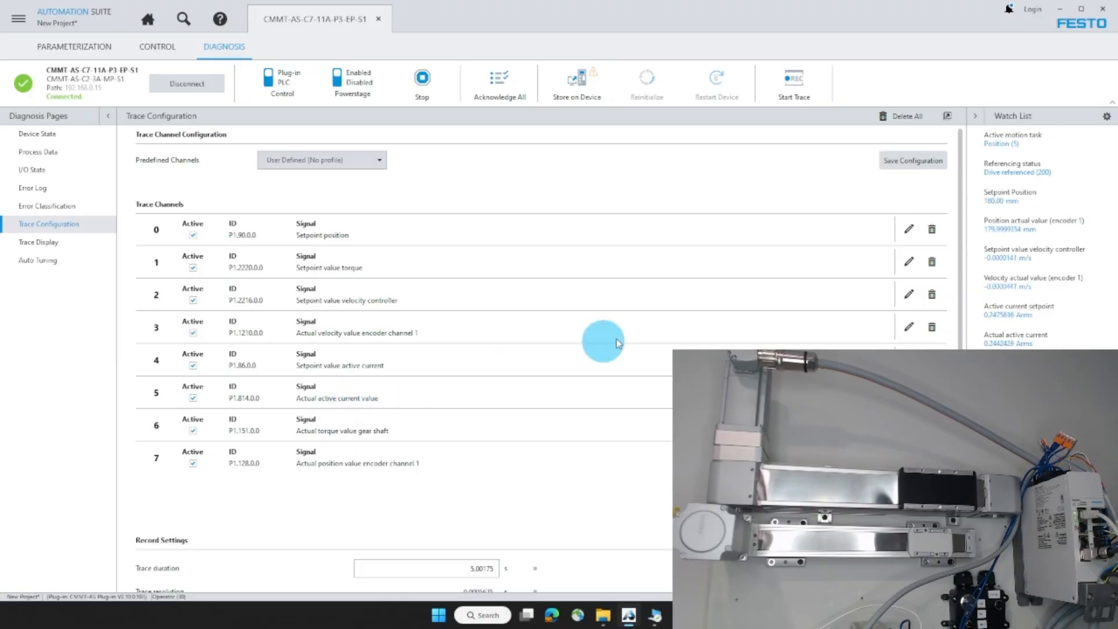
left_click(789, 88)
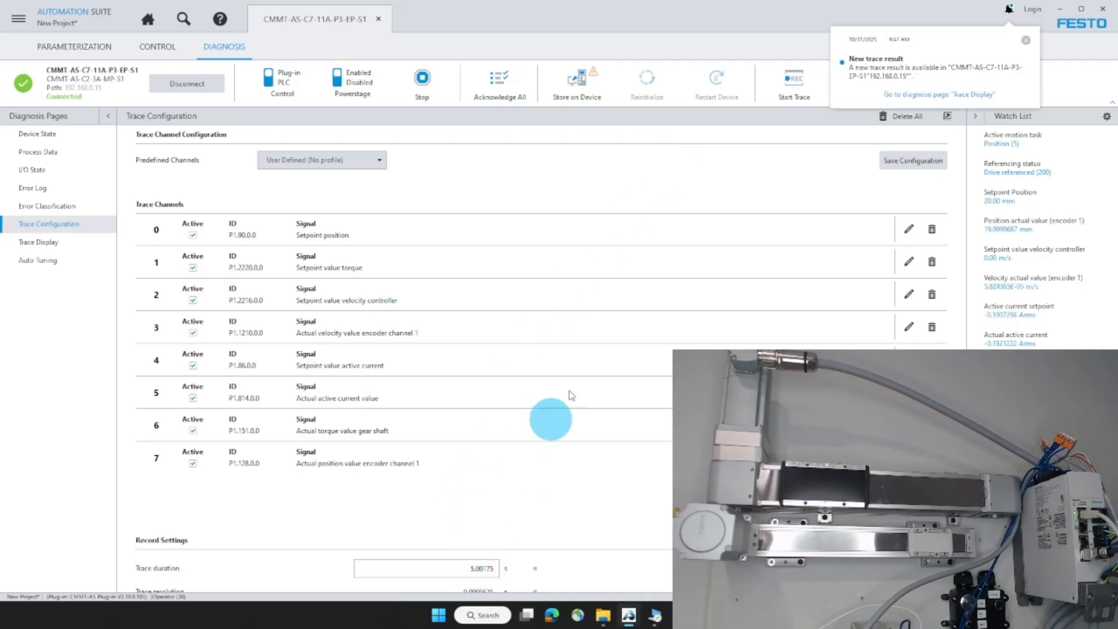
left_click(420, 86)
left_click(354, 79)
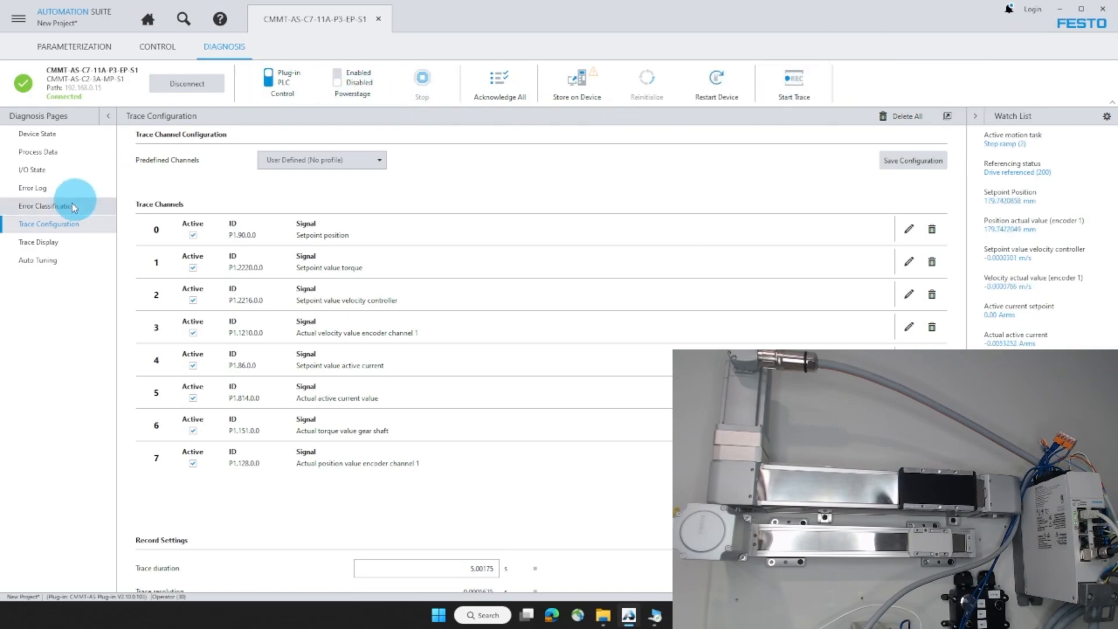
Step: Highlight Trace record5's position, torque, velocity and current curves one by one in the Trace Display
left_click(63, 249)
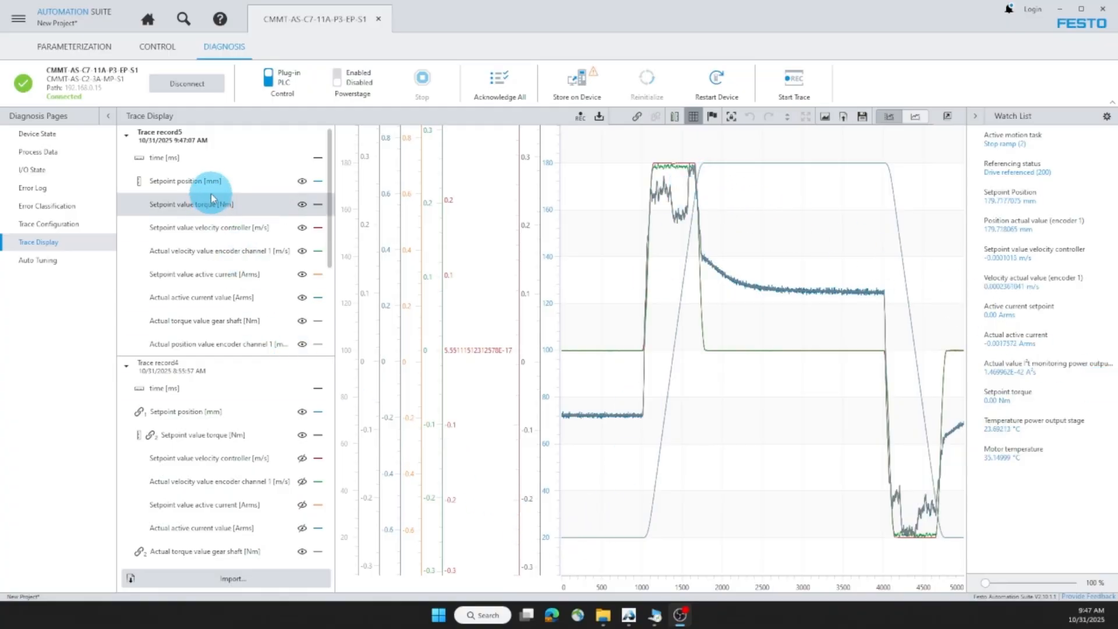
left_click(223, 343)
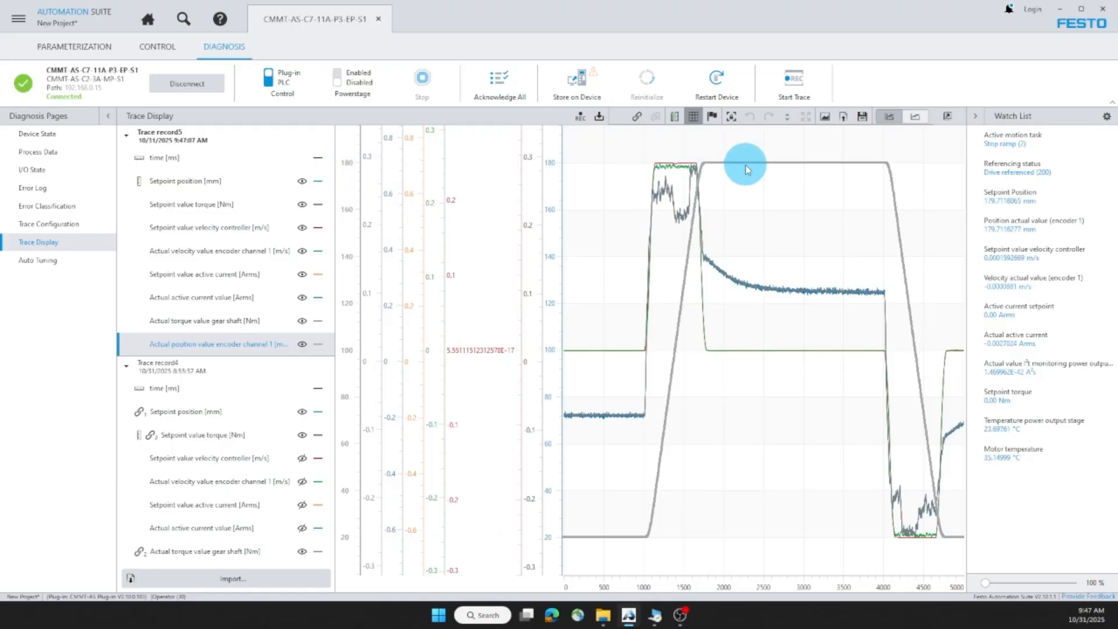
left_click(191, 207)
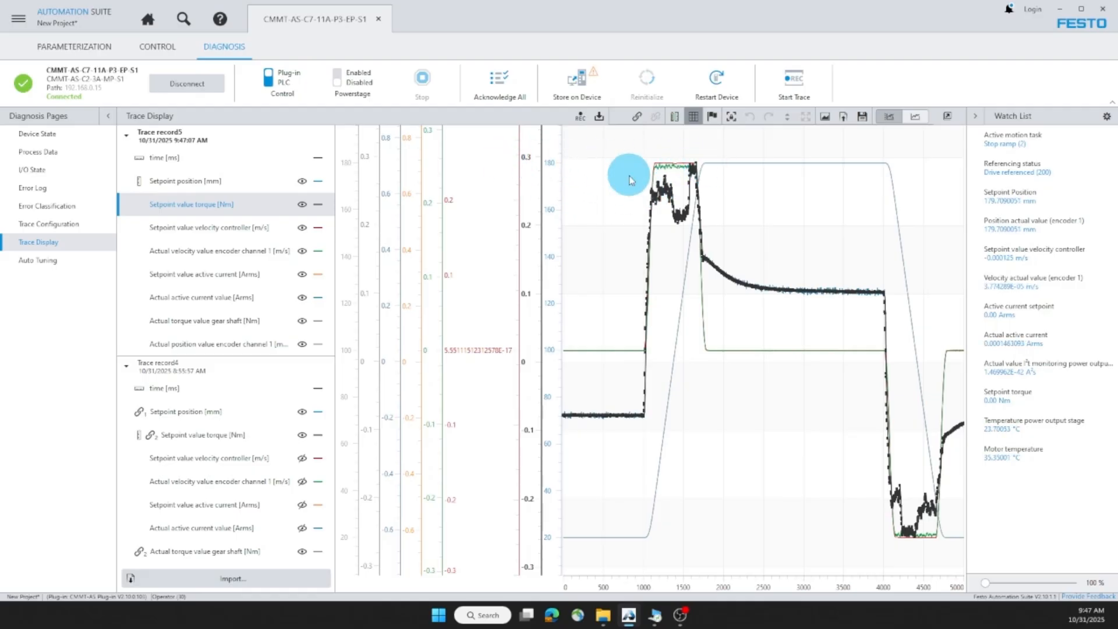
left_click(254, 228)
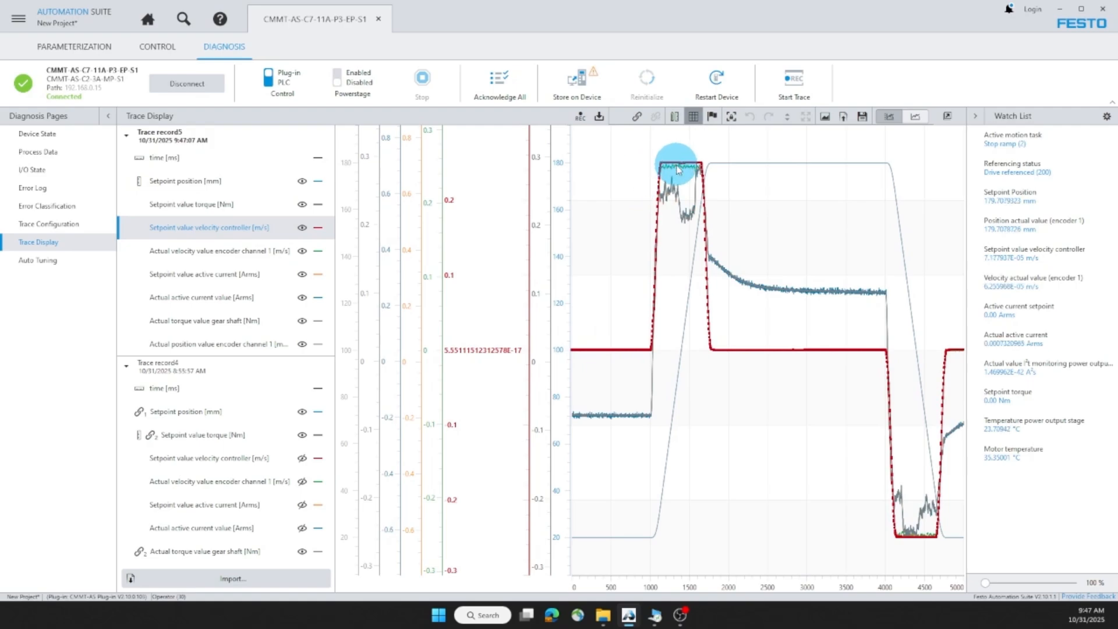
left_click(216, 252)
left_click(211, 282)
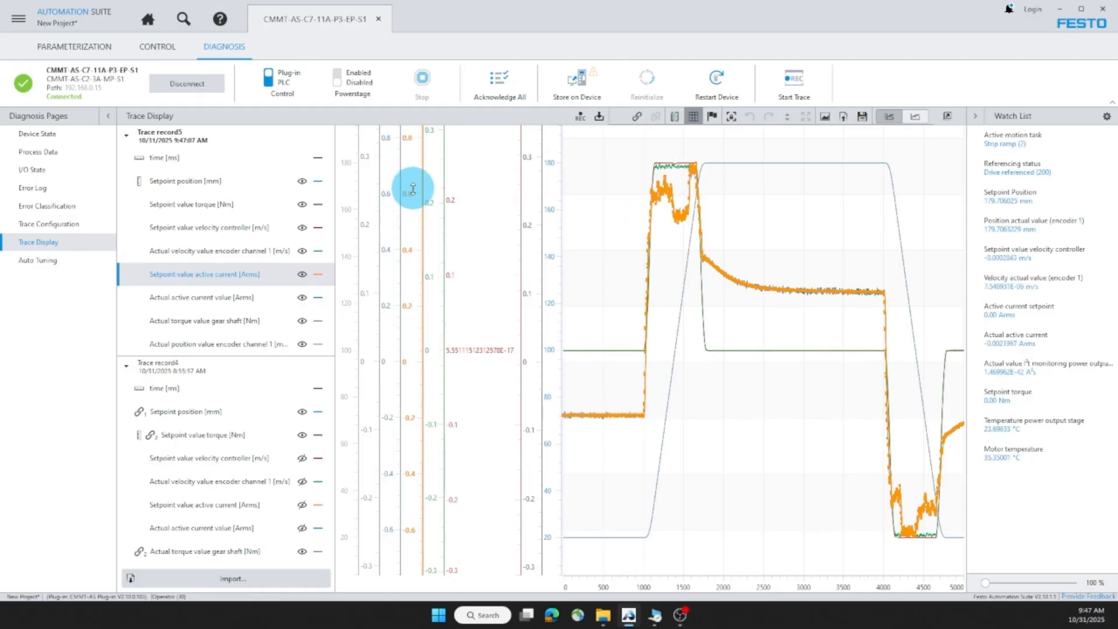
left_click(178, 185)
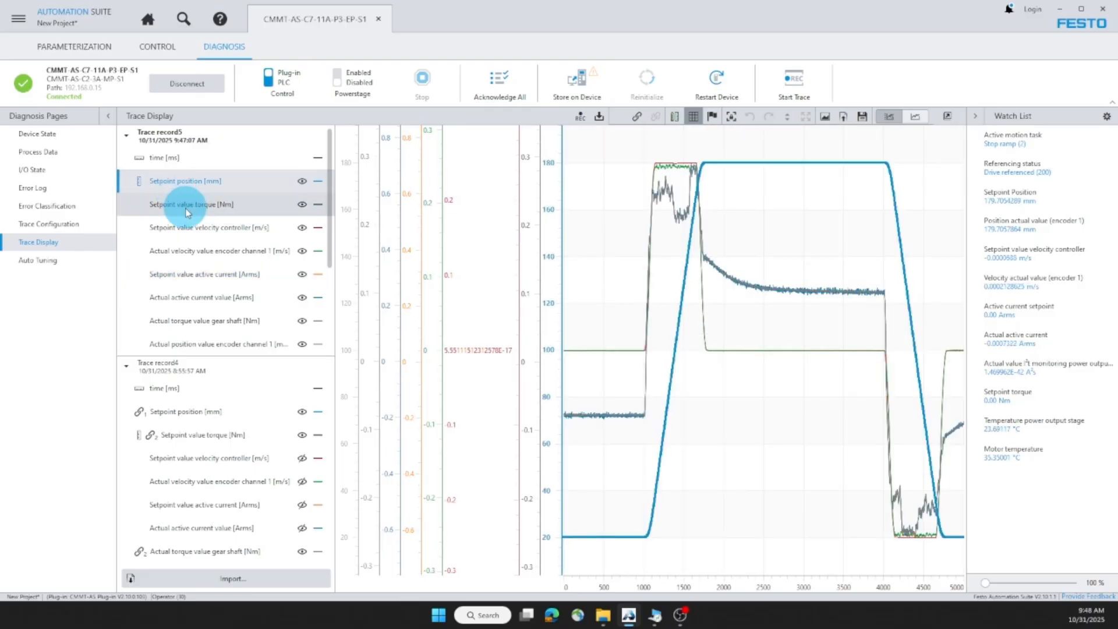
left_click(187, 206)
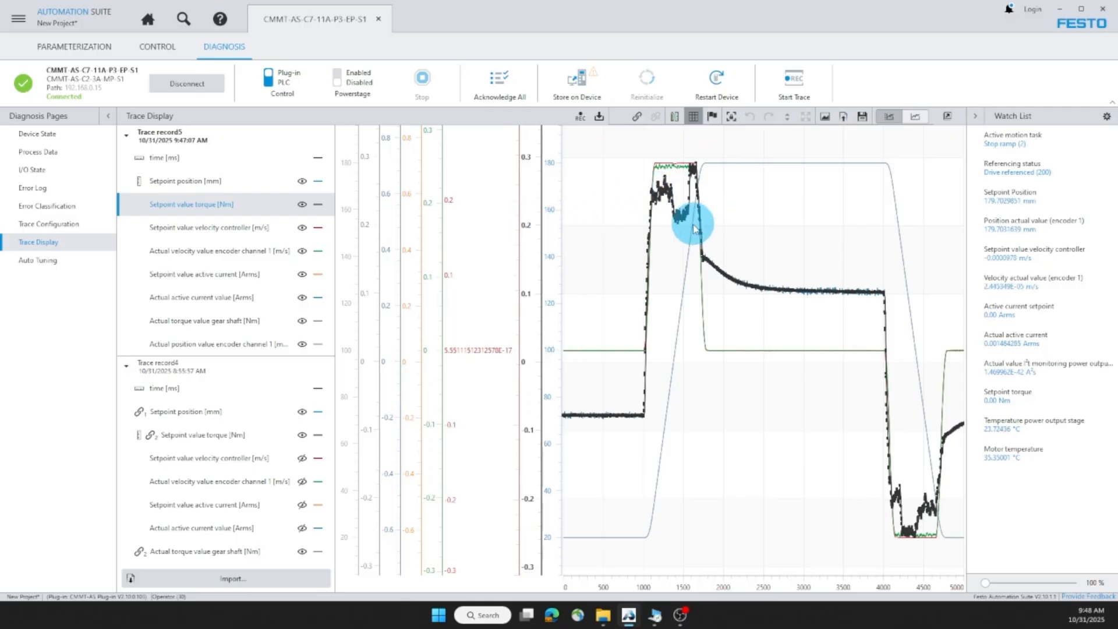
Step: Lower Axis 1's torque upper limit from 2.214 Nm to 0.20 Nm and enable the power stage
left_click(99, 48)
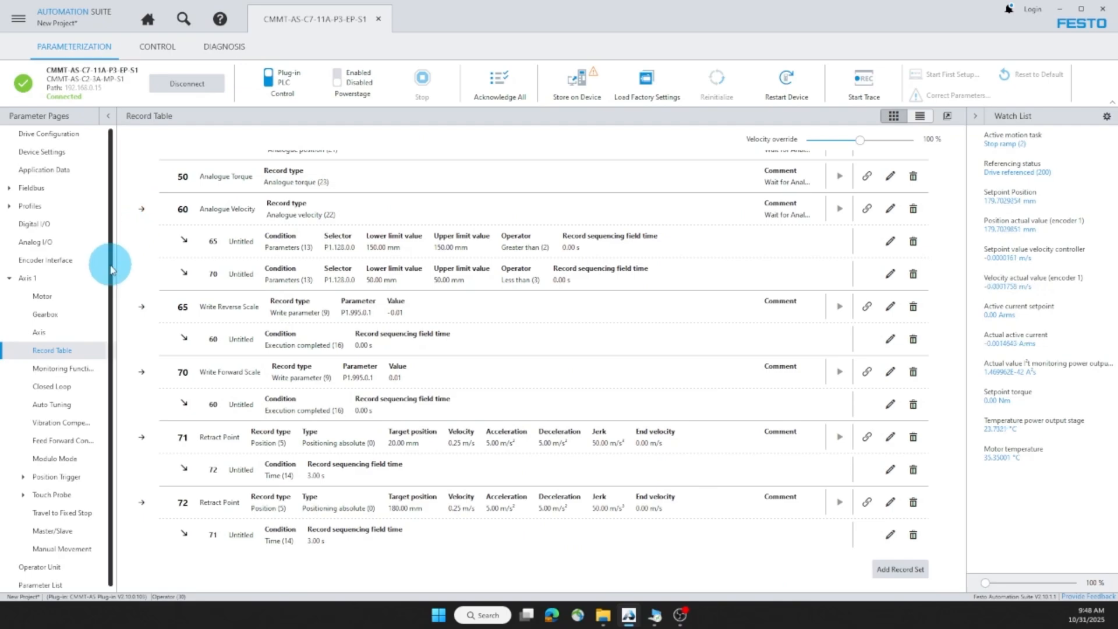
left_click(65, 332)
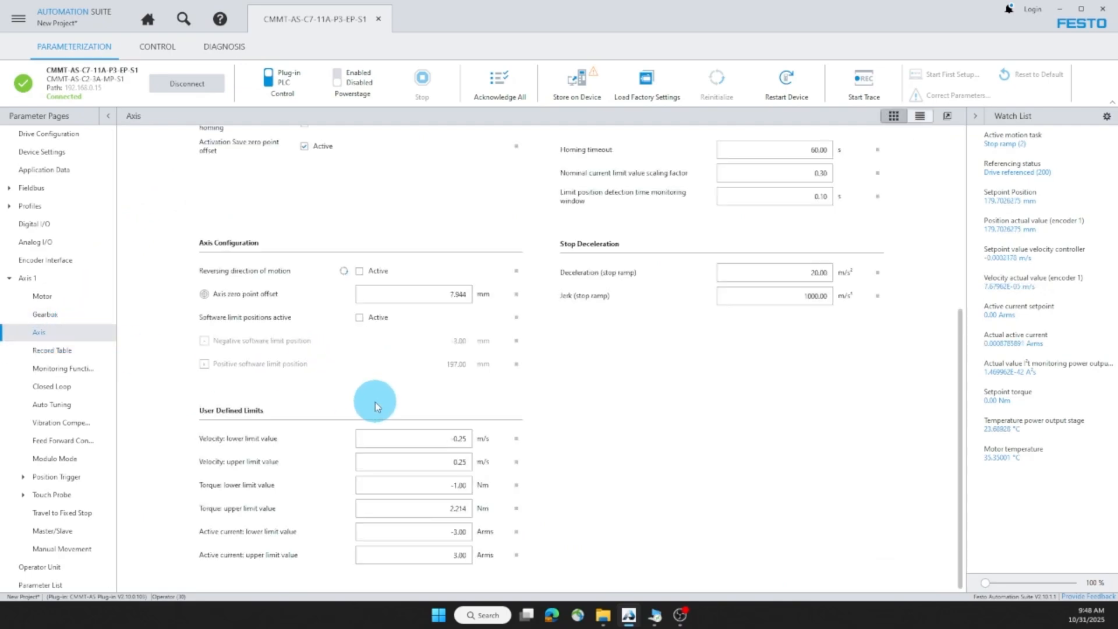
double_click(424, 510)
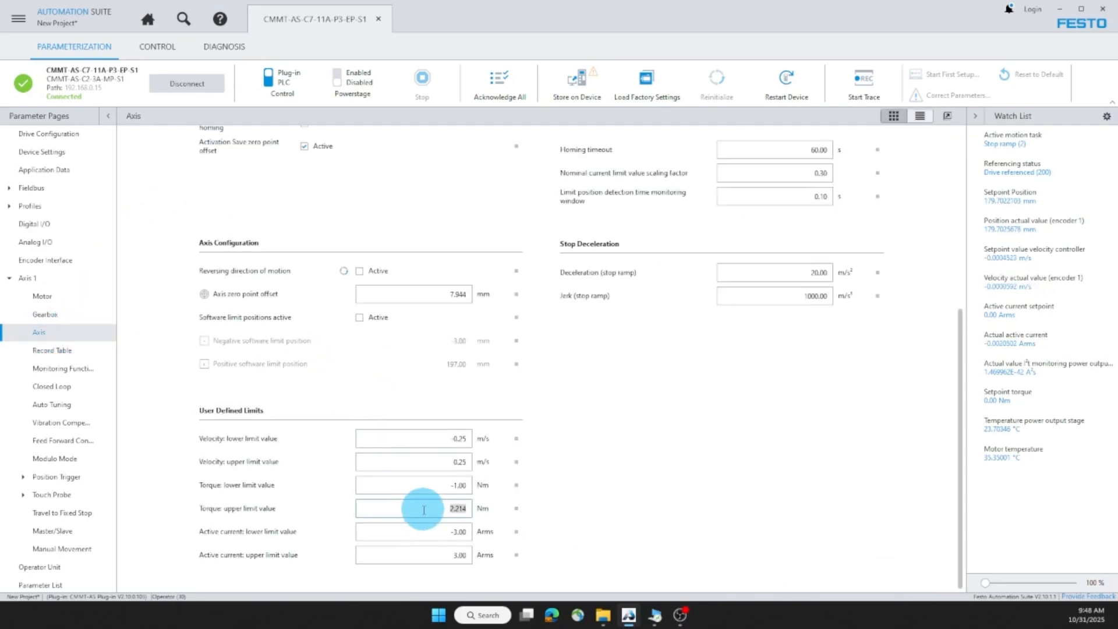
left_click(559, 505)
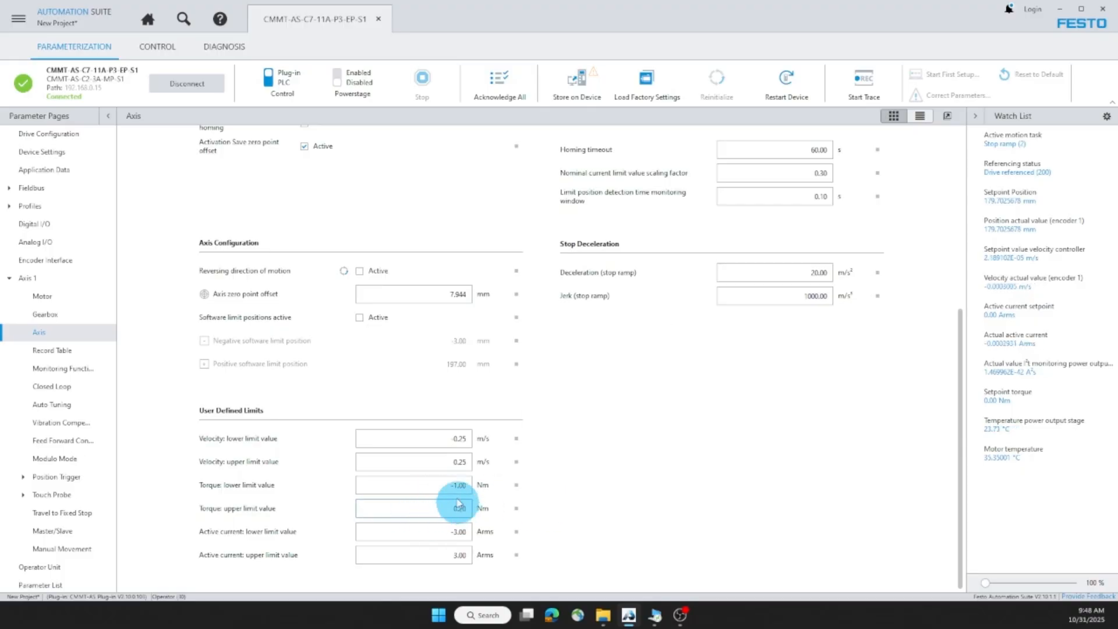
left_click(345, 83)
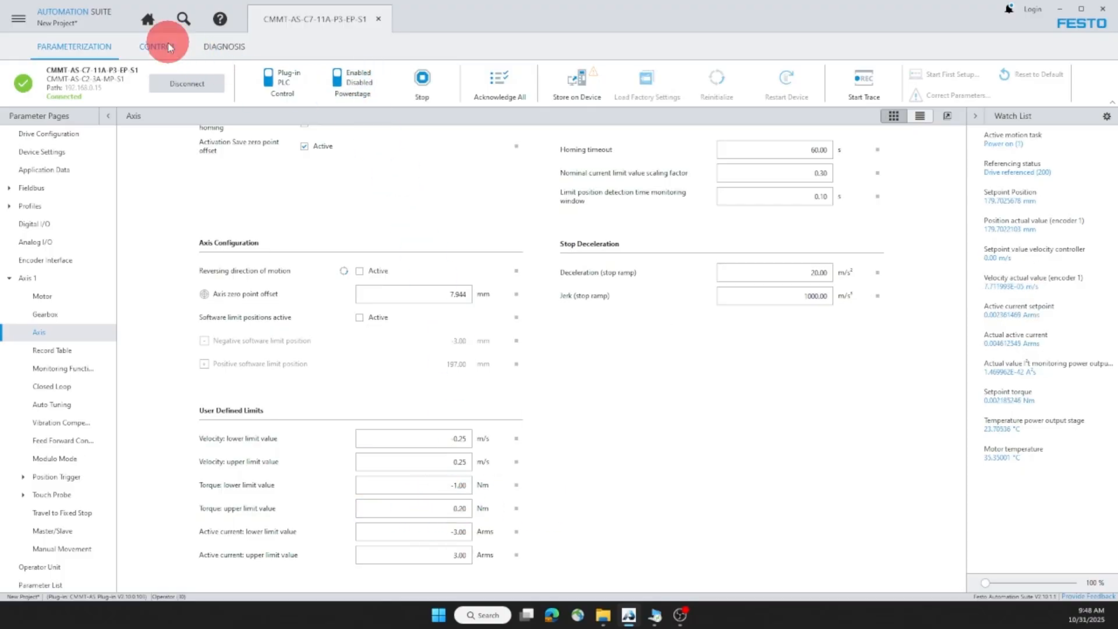
Step: Run record 71, inspect and acknowledge the following error, and re-enable the power stage
left_click(169, 46)
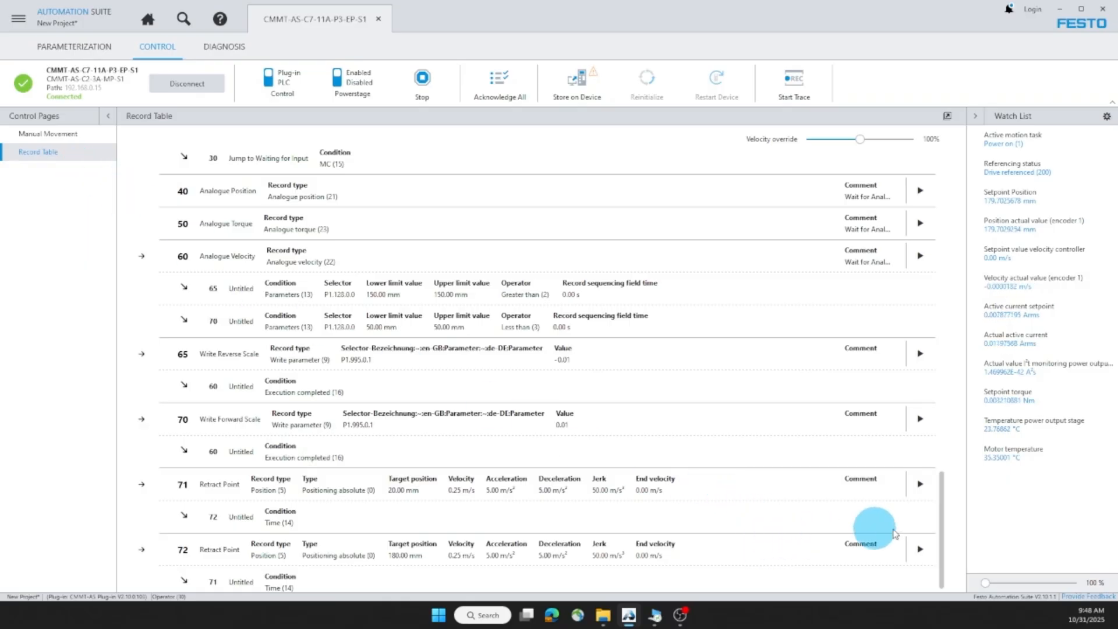
left_click(920, 483)
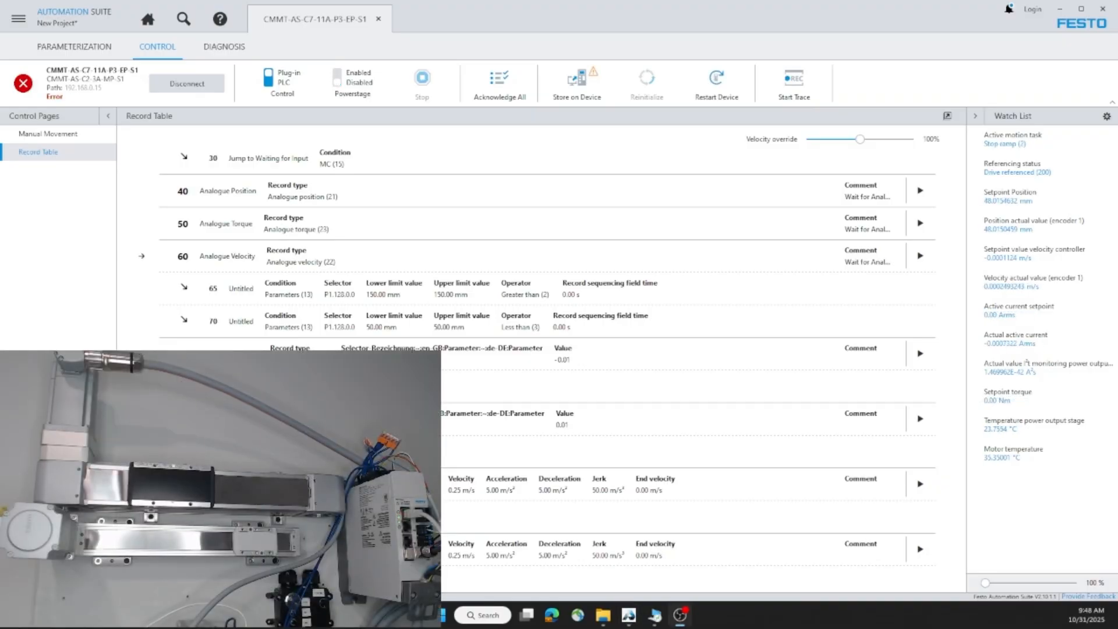
left_click(24, 83)
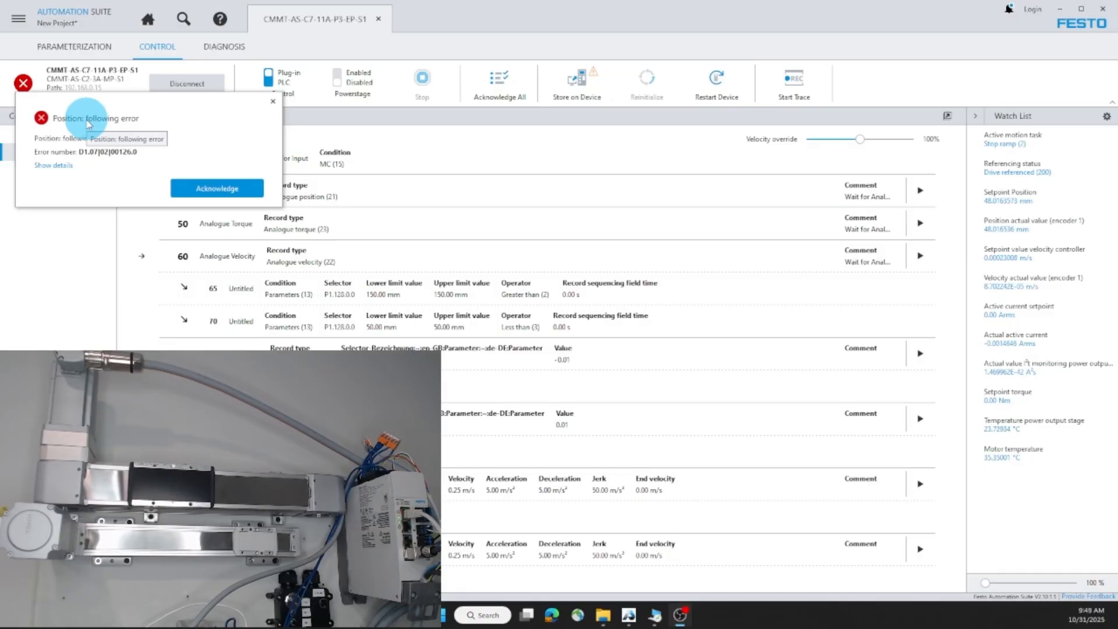
left_click(193, 187)
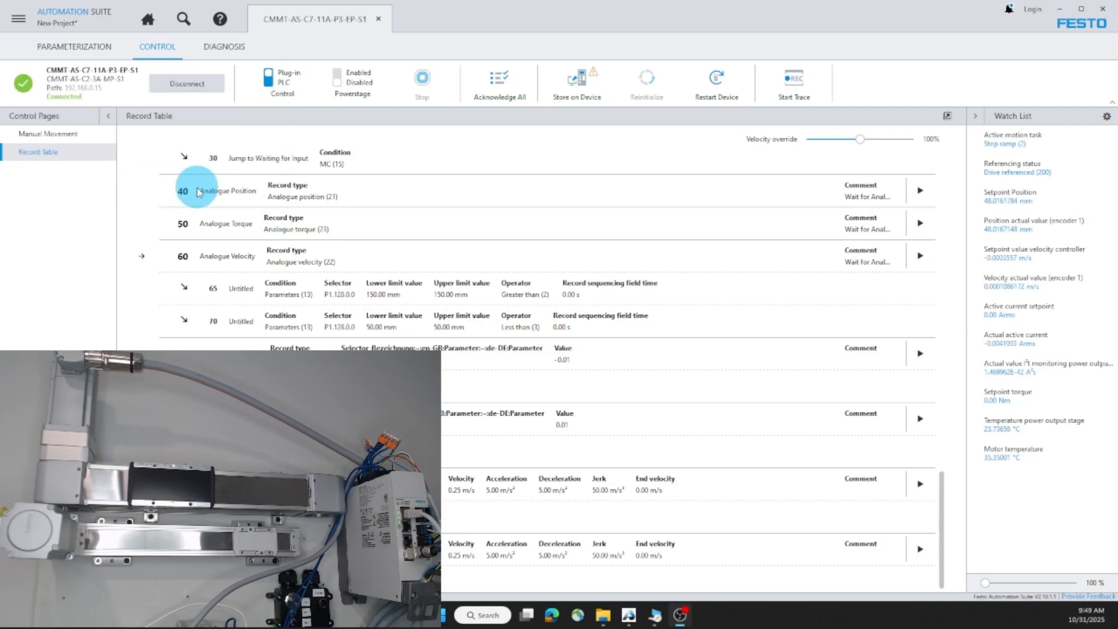
left_click(344, 86)
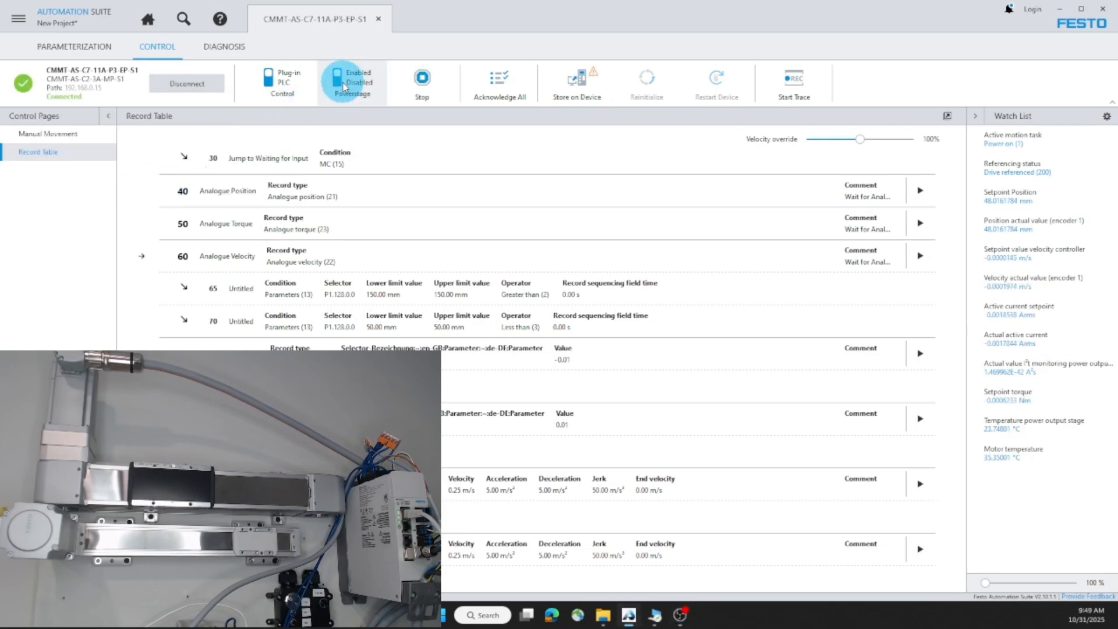
Step: Run record 71 again while tracing and check the following error near 54.42 mm
left_click(920, 484)
left_click(794, 87)
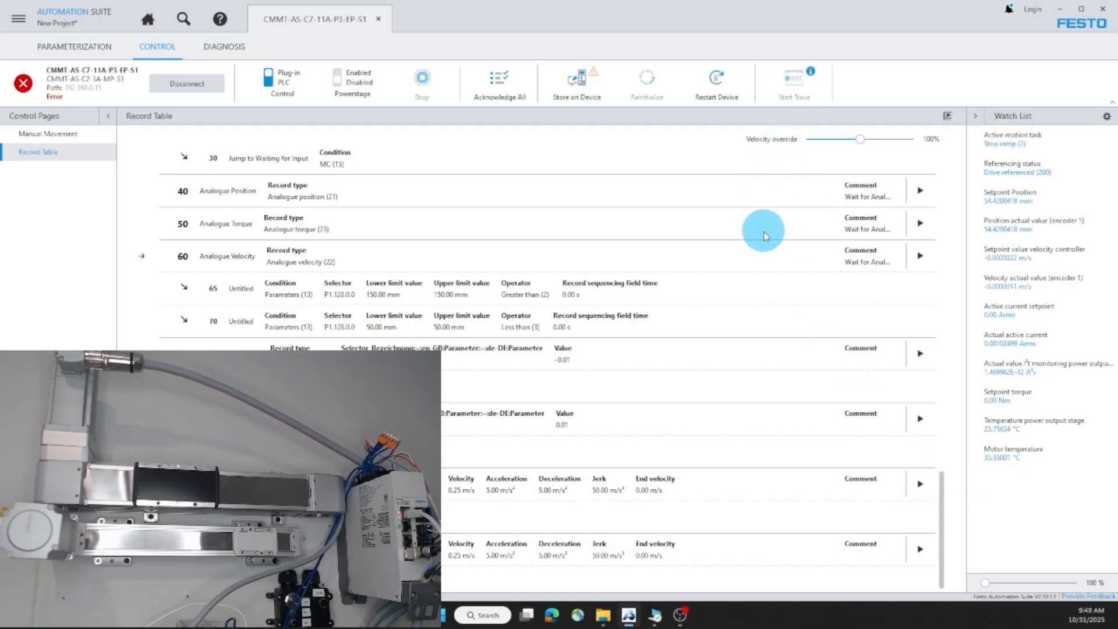
left_click(24, 84)
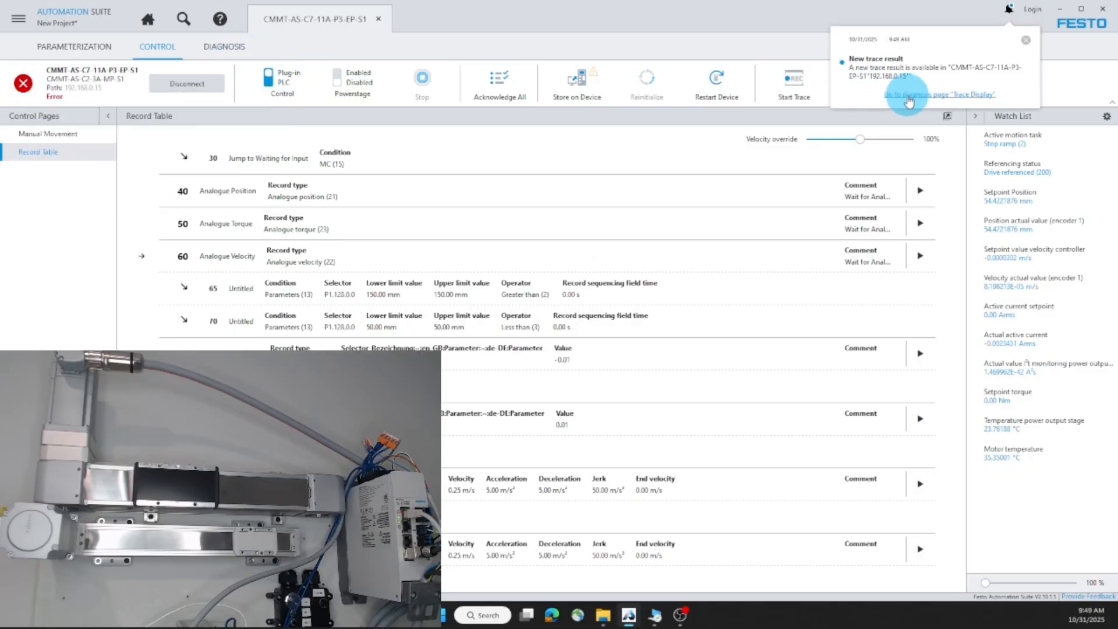
Step: Open the new trace and hide its velocity, current and torque curves
left_click(908, 97)
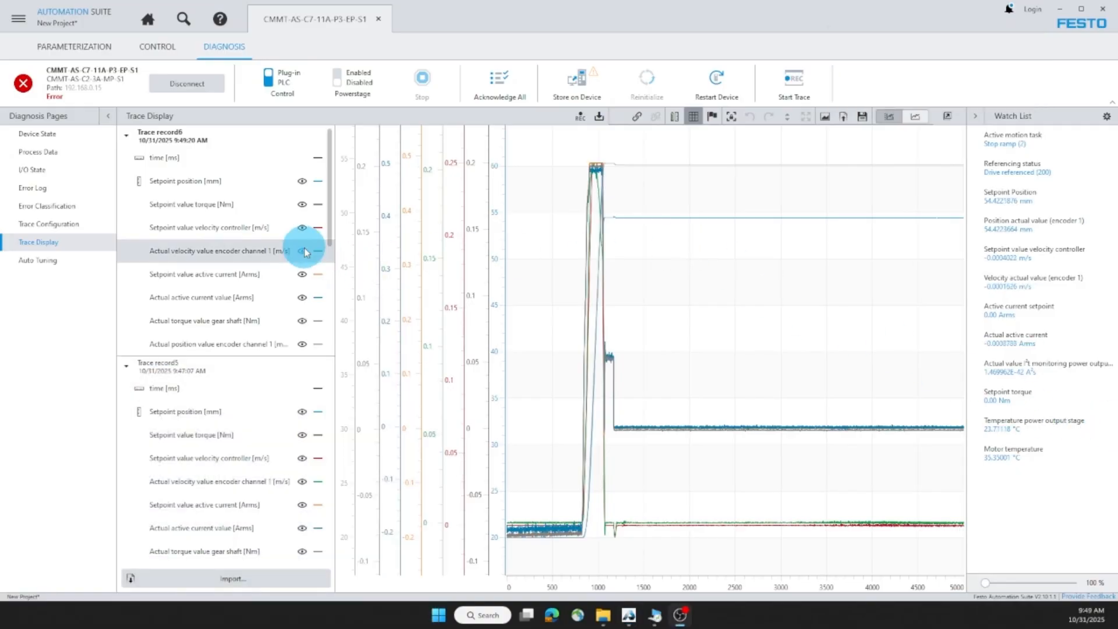
left_click(302, 227)
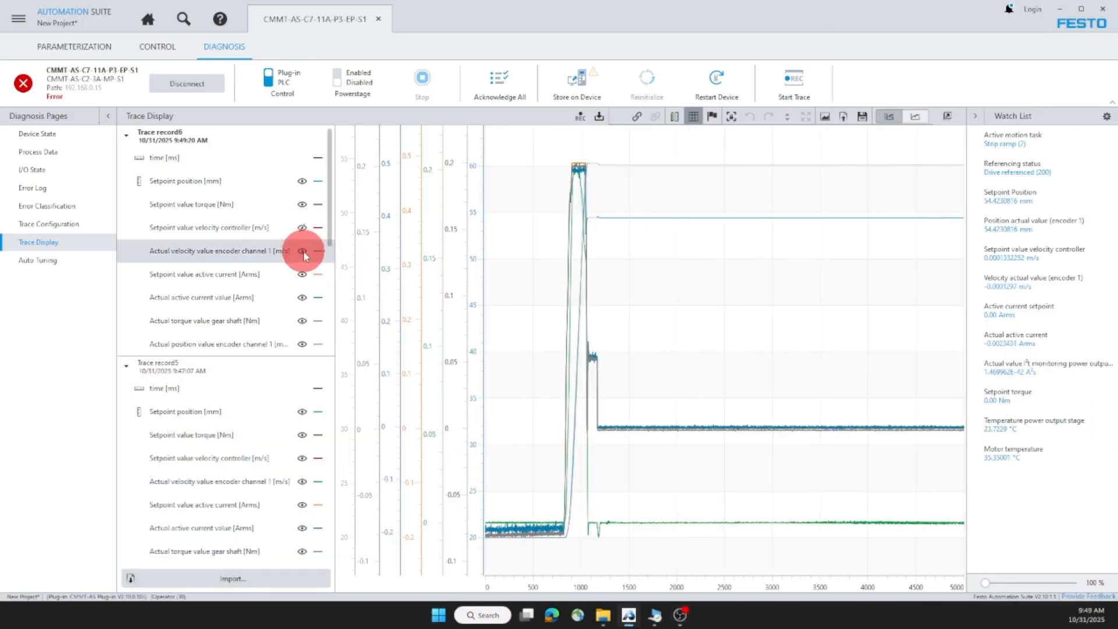
left_click(302, 251)
left_click(302, 274)
left_click(302, 298)
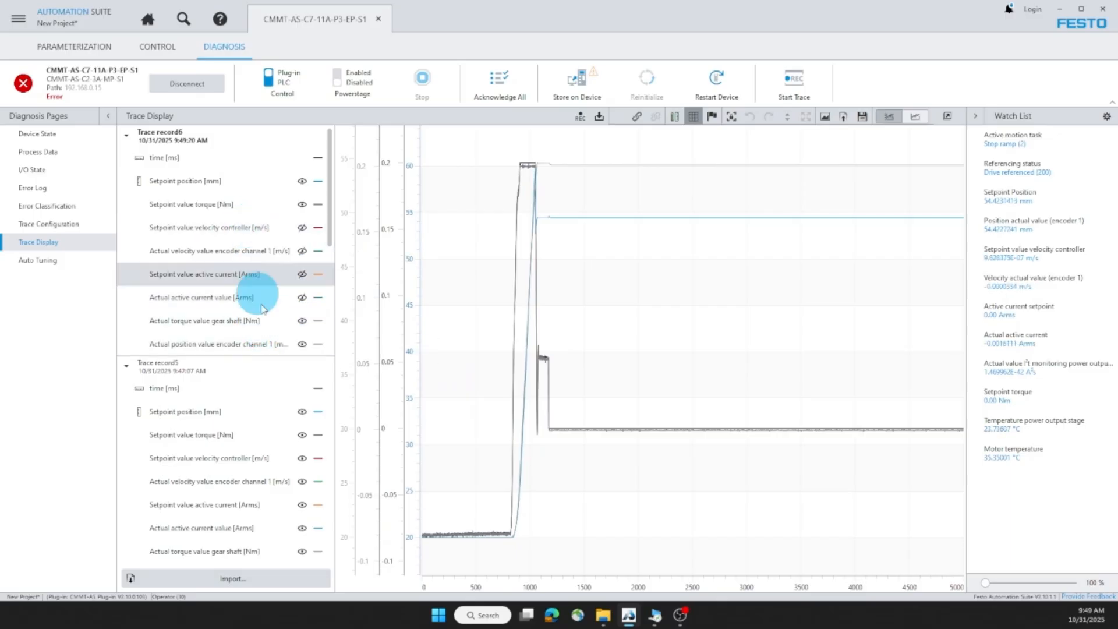
left_click(302, 321)
left_click(302, 204)
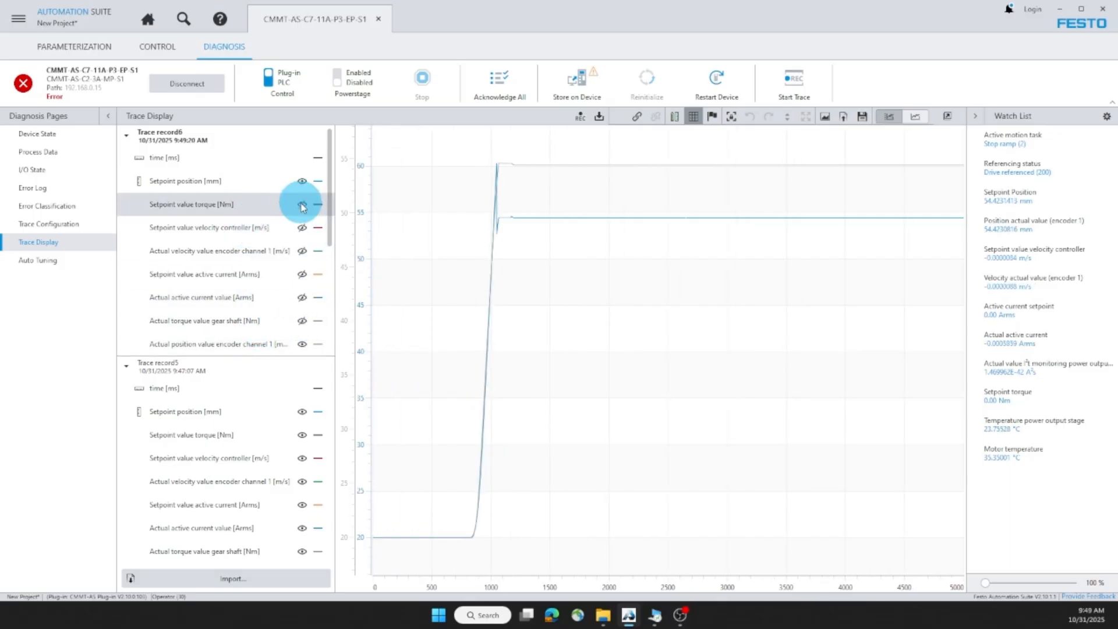
Step: Combine setpoint and actual position on one axis and zoom where they diverge
left_click(222, 181)
left_click(211, 345, "ctrl")
right_click(211, 345)
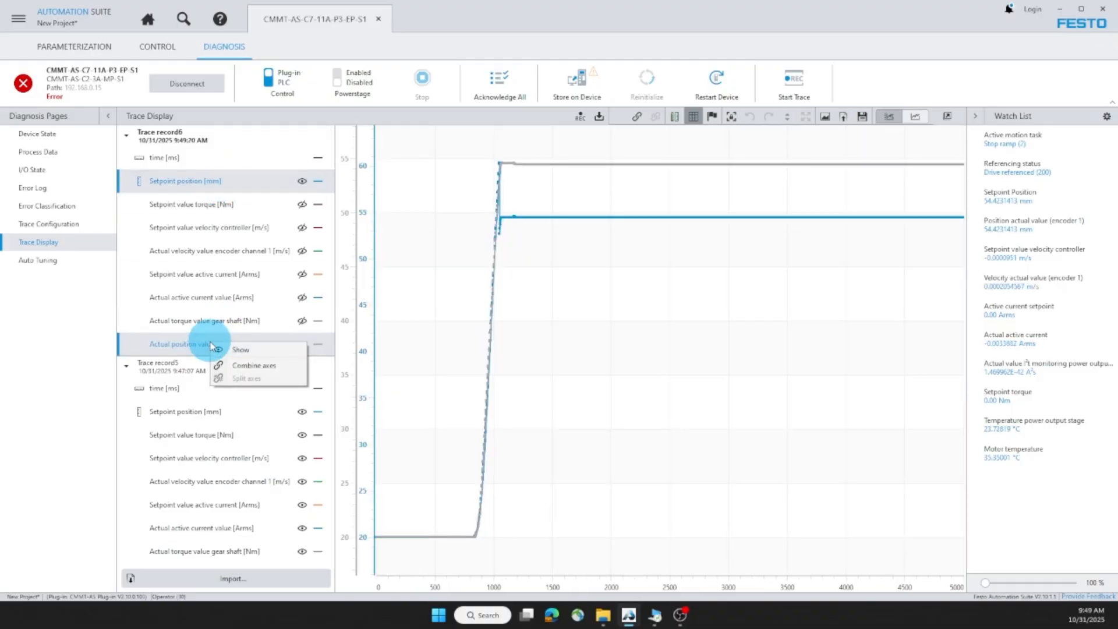
left_click(240, 367)
left_click_drag(615, 267, 386, 140)
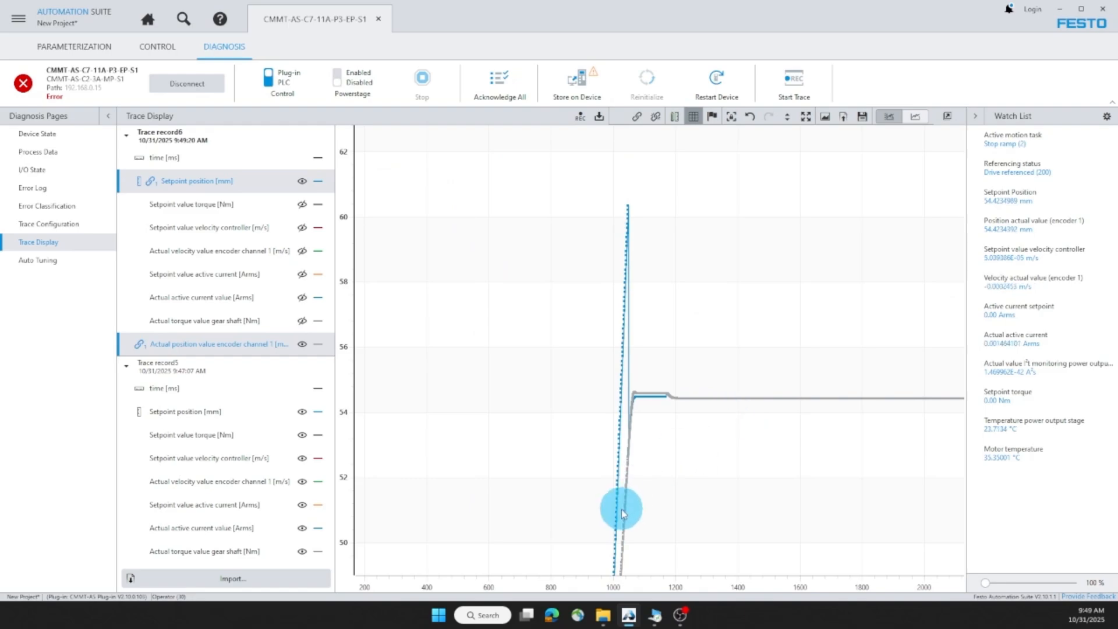
left_click(222, 344)
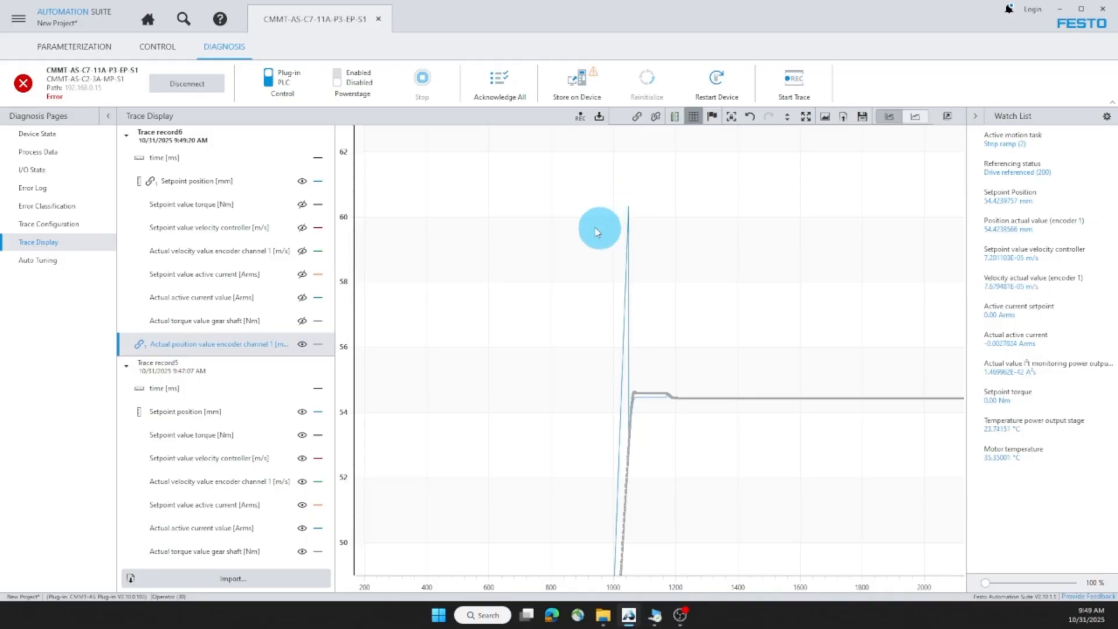
Step: Show both torque curves again and combine them on one shared axis
left_click(302, 205)
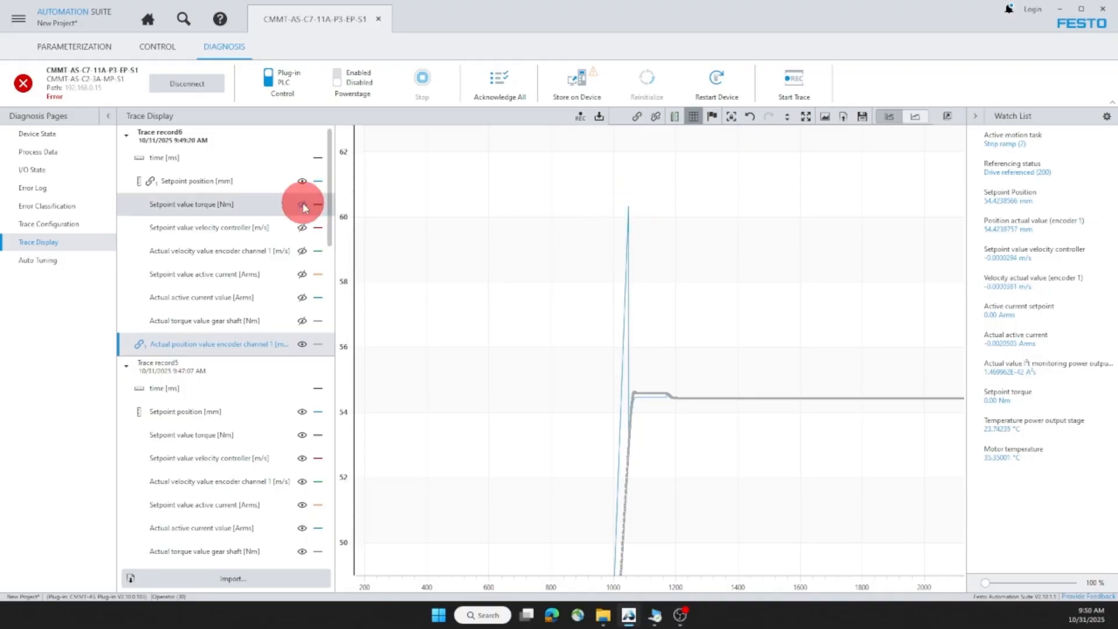
left_click(302, 320)
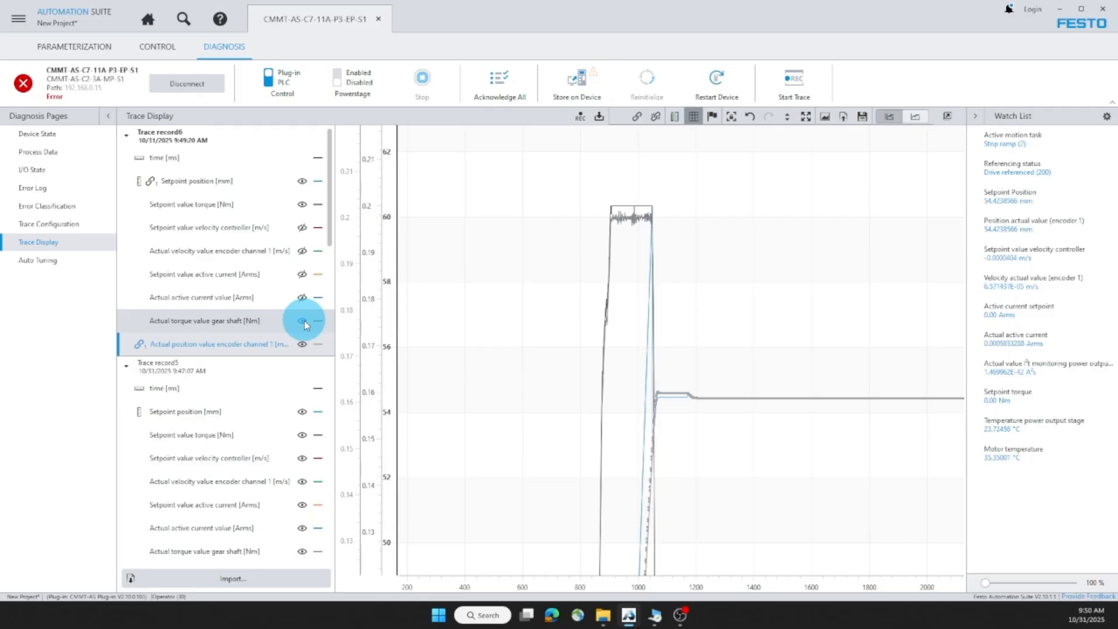
left_click(237, 320)
left_click(235, 210, "ctrl")
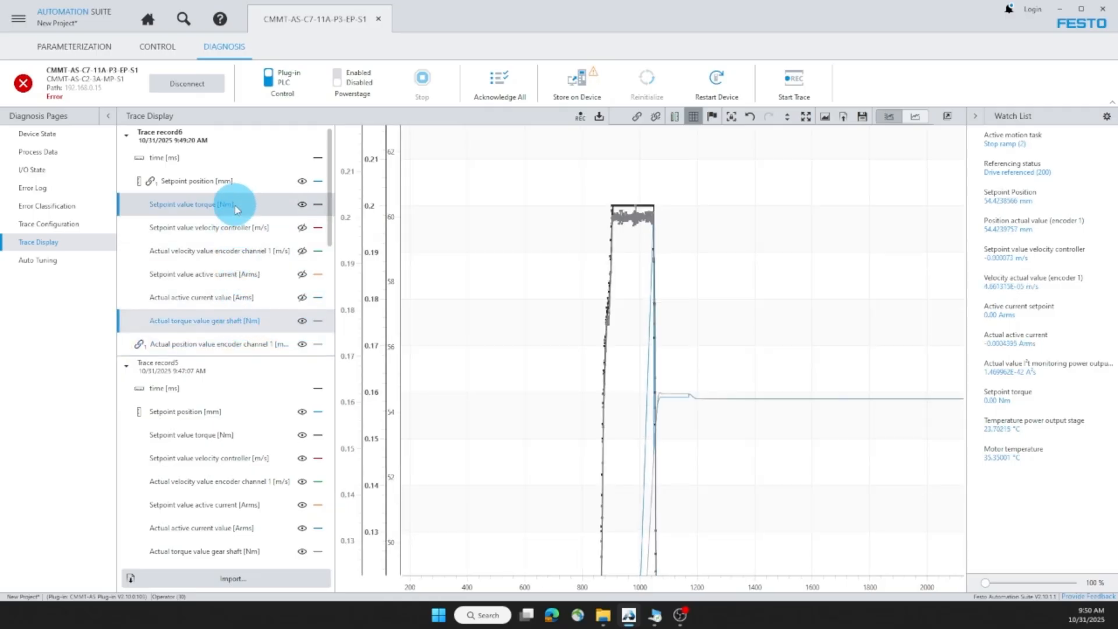
right_click(235, 209)
left_click(250, 230)
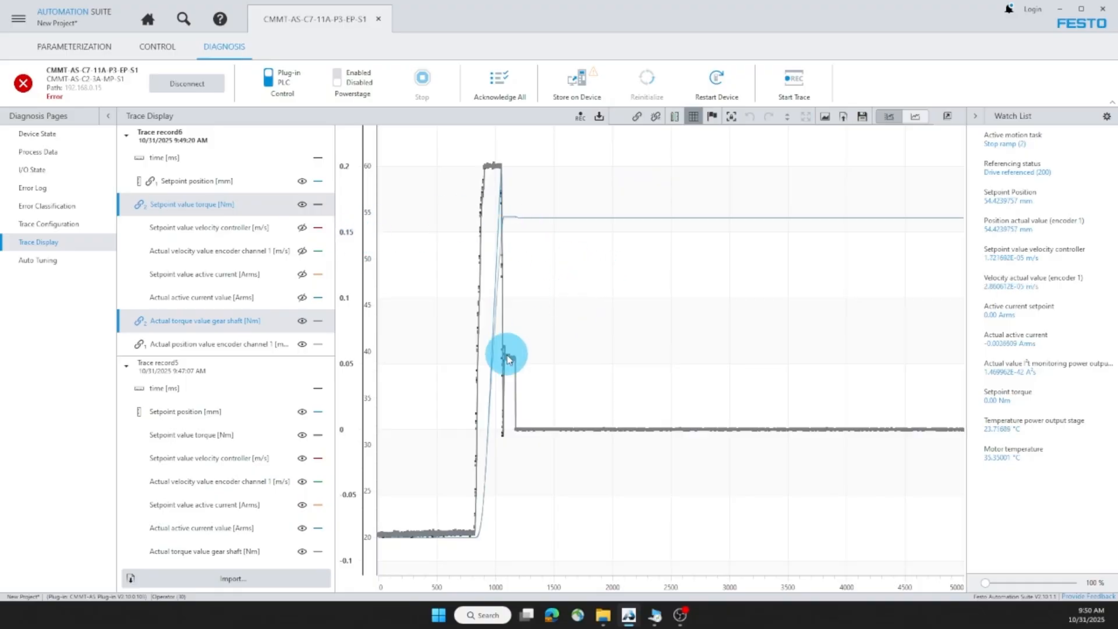
Step: Zoom into the 0.2 Nm torque plateau, then return to the Axis parameter page
left_click_drag(574, 429, 416, 123)
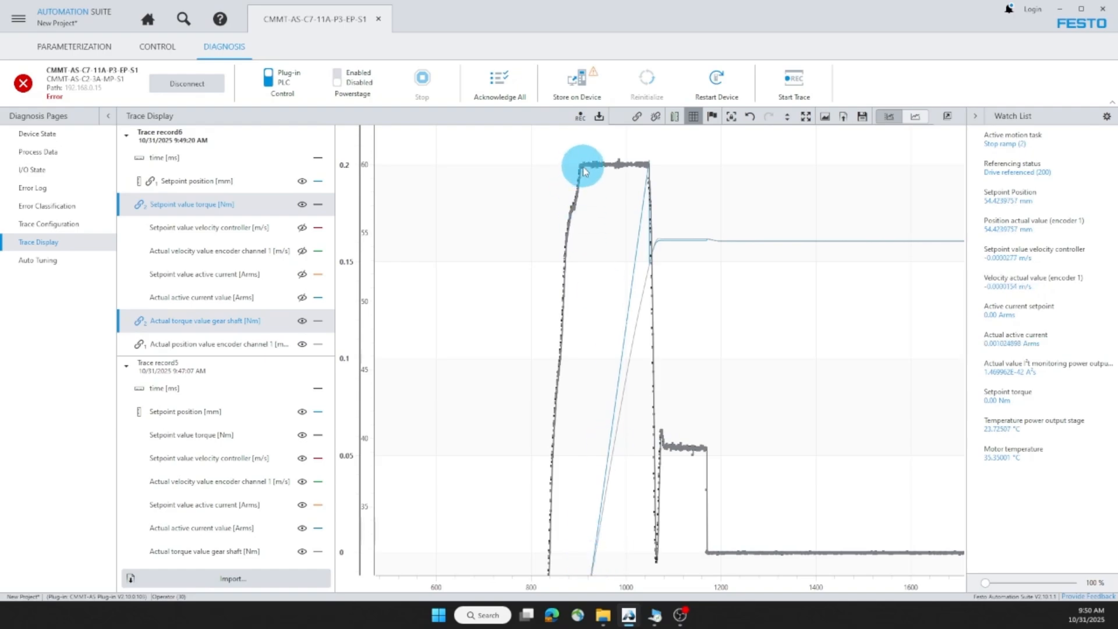
left_click_drag(580, 149, 710, 205)
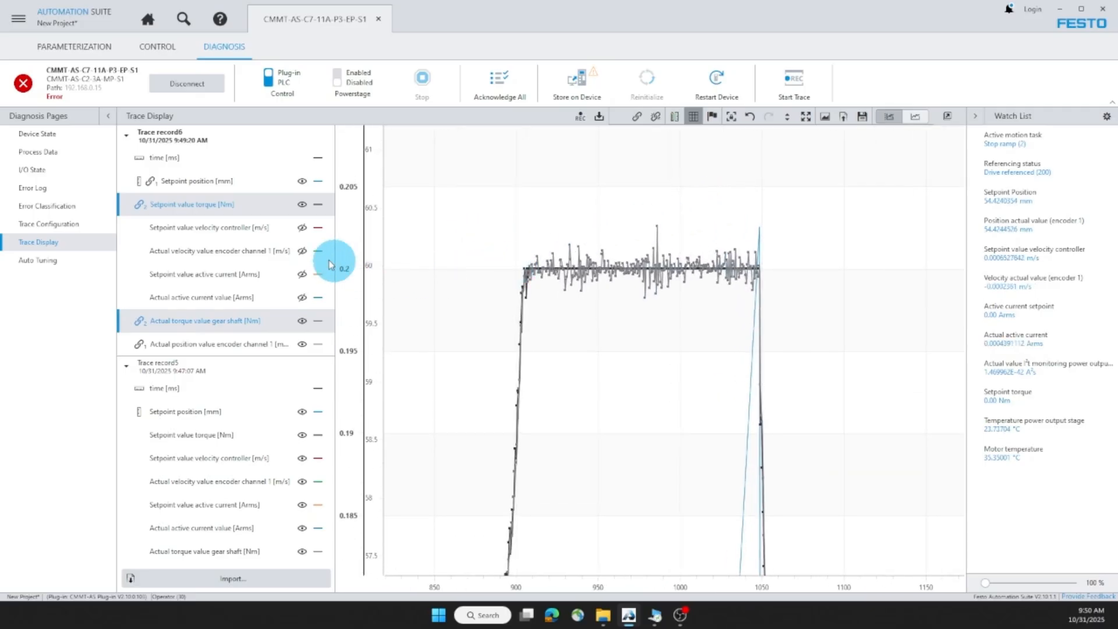
left_click(228, 205)
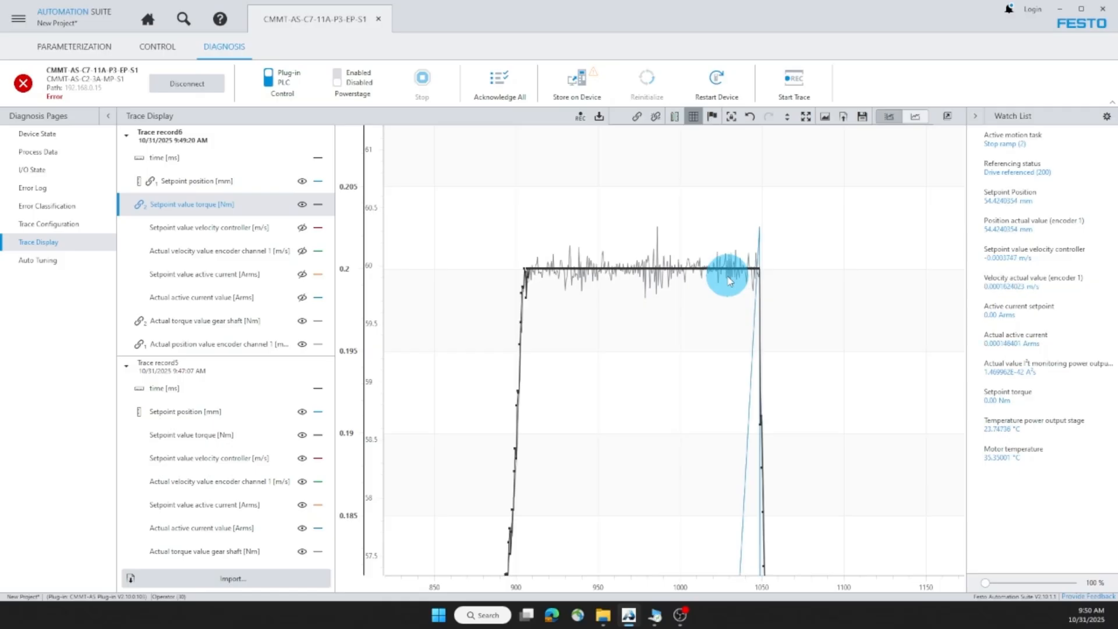
left_click(74, 45)
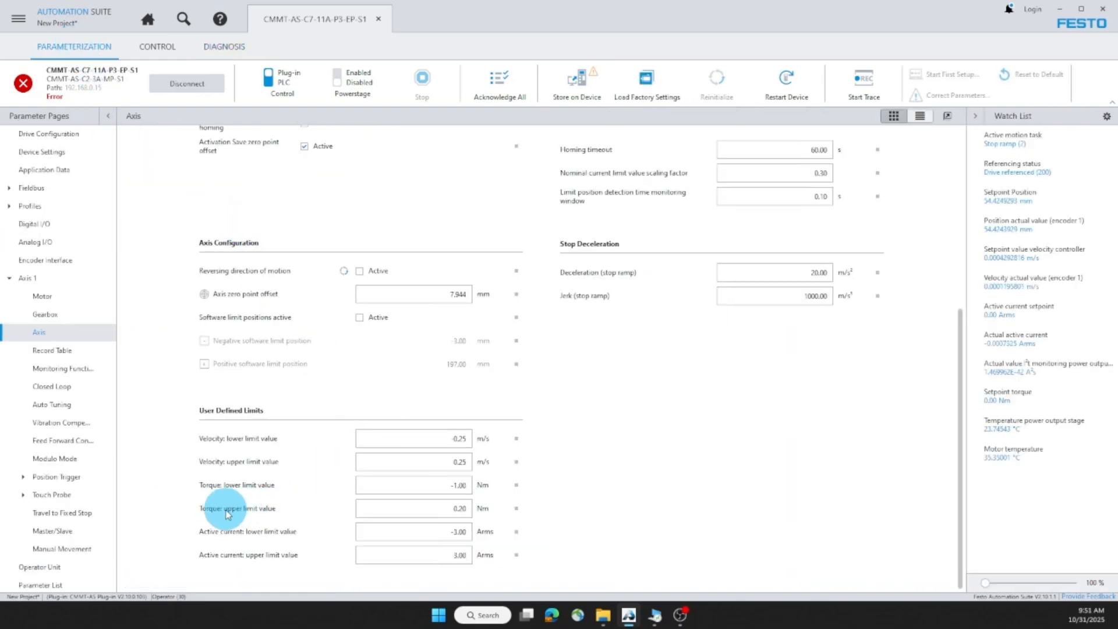
Step: Restore the torque upper limit to 1.00 Nm after checking its recommended maximum
left_click(516, 508)
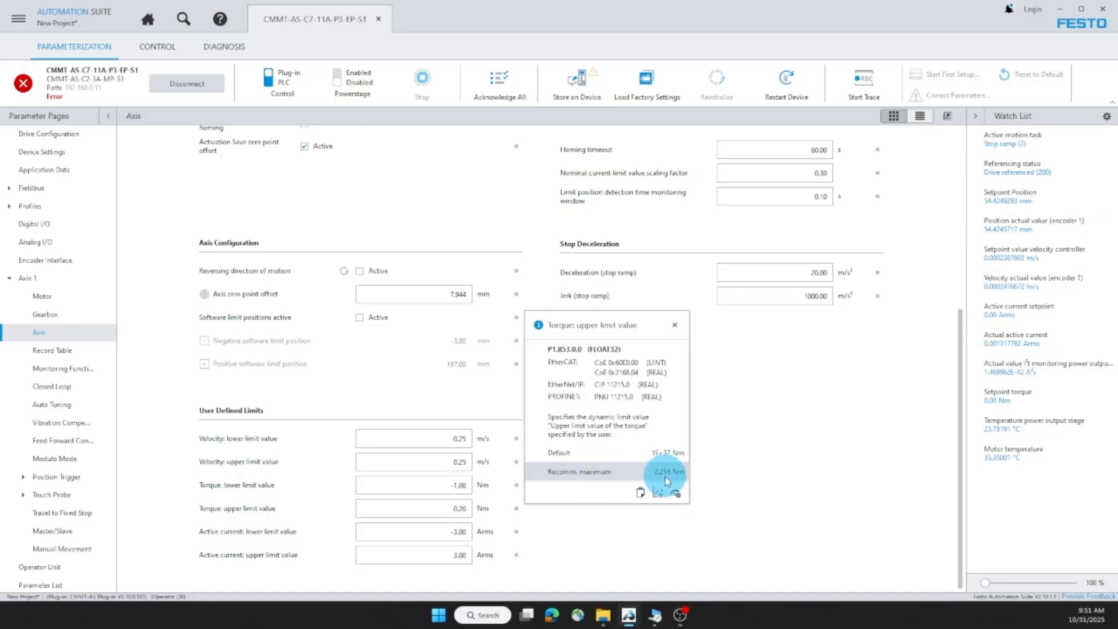
left_click(449, 508)
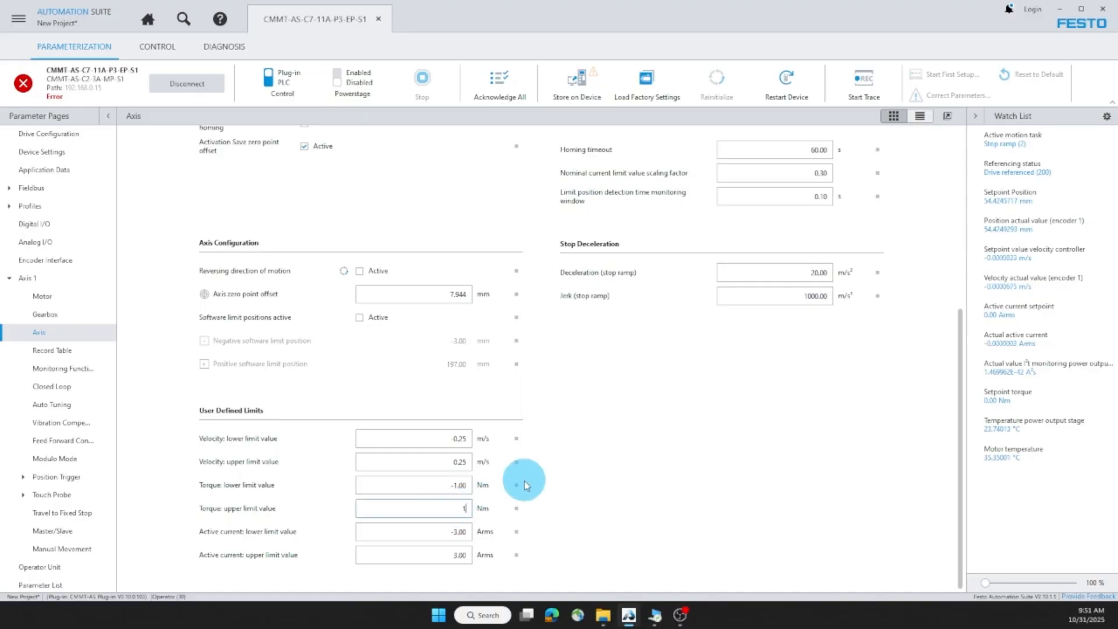
key("Return")
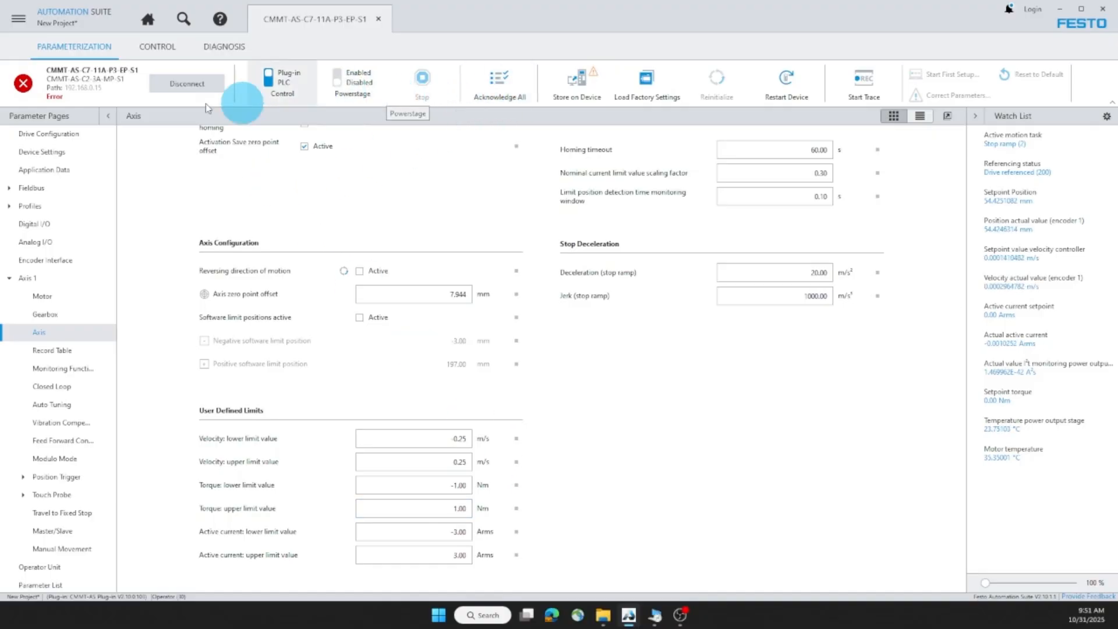
Step: Acknowledge the drive error, enable the power stage, and show the Record Table
left_click(496, 82)
left_click(338, 84)
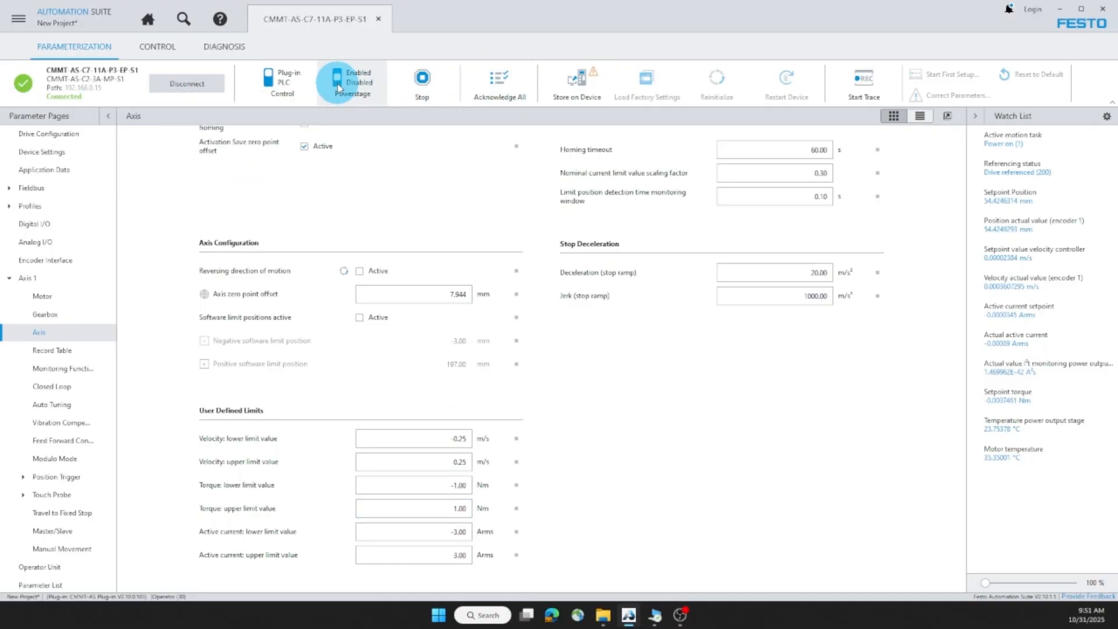
left_click(156, 46)
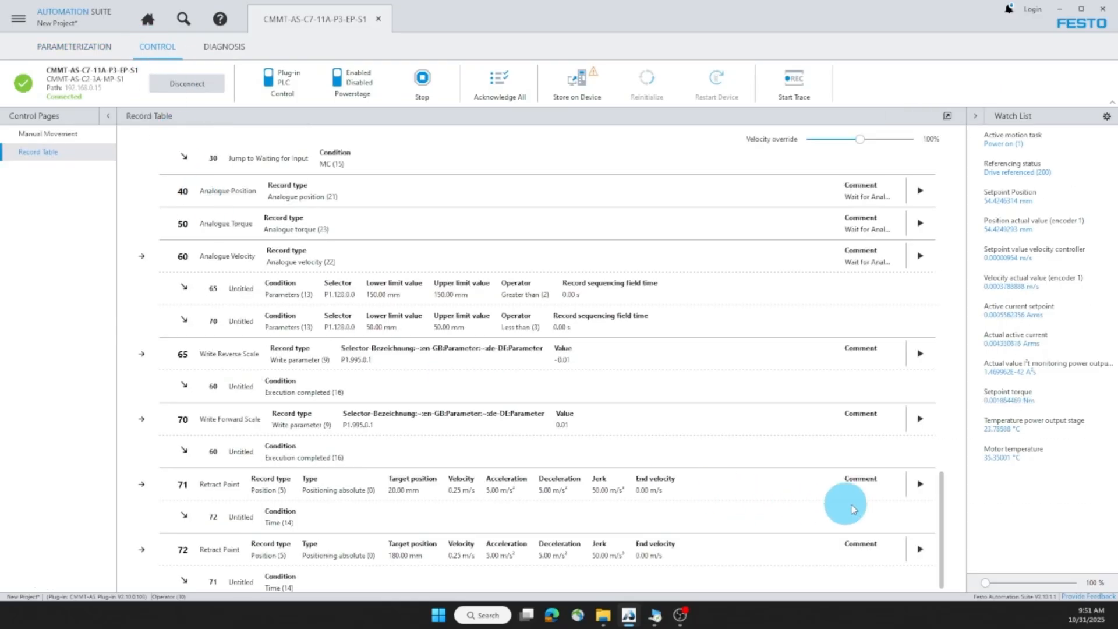
Step: Run record 71 to 20 mm, stop the axis, disable the power stage, and view the trace display
left_click(920, 485)
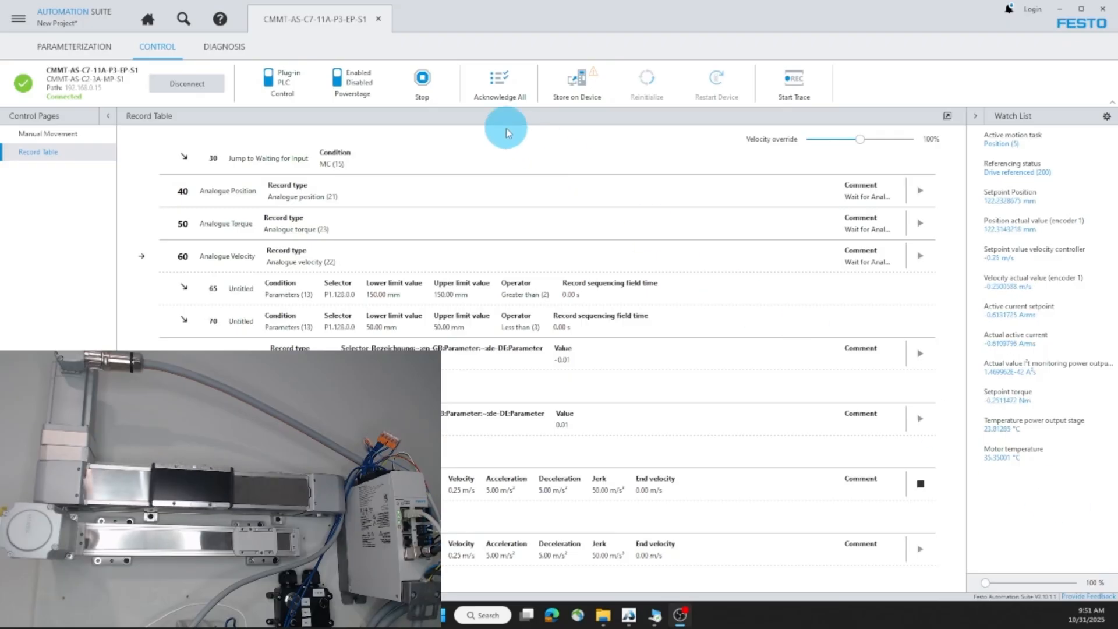
left_click(418, 80)
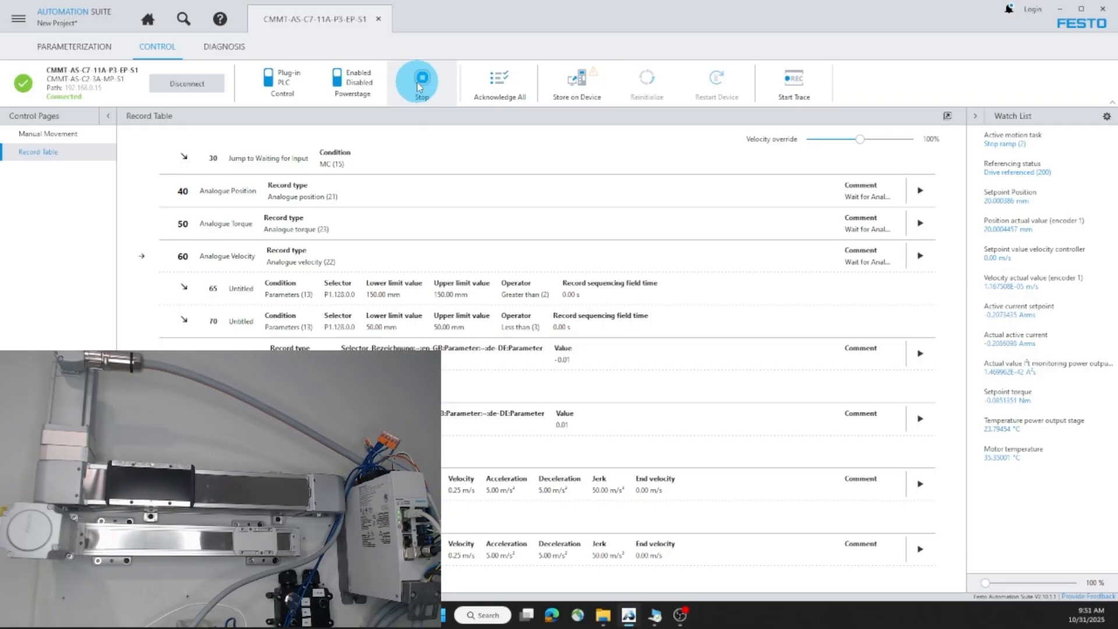
left_click(685, 378)
left_click(338, 77)
left_click(236, 47)
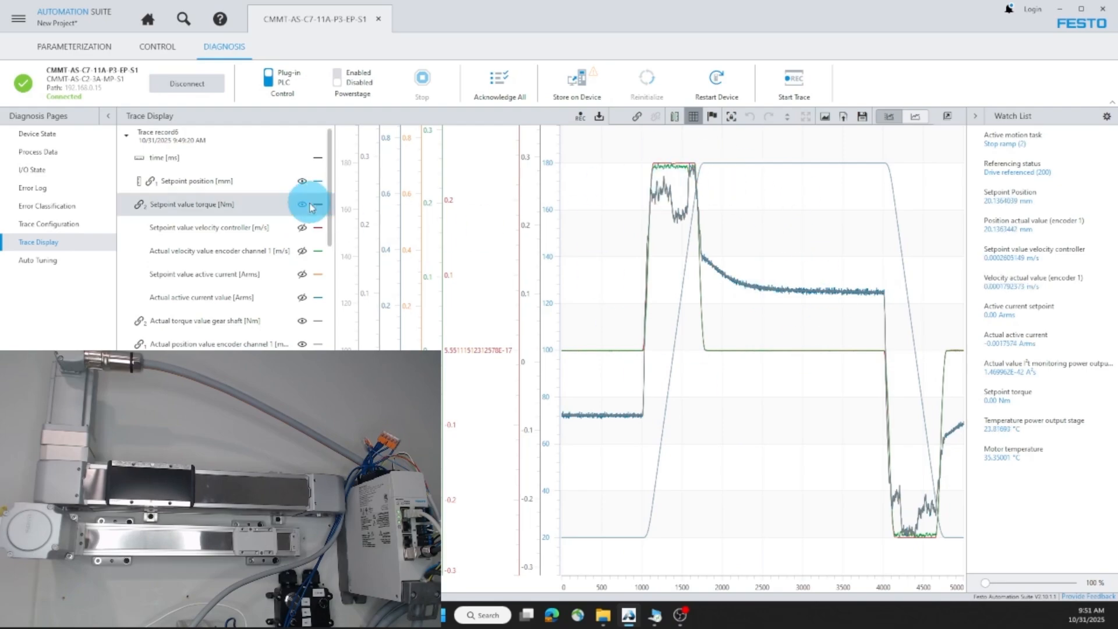
Step: In the latest trace, hide gear shaft torque and show setpoint and actual velocity
left_click(302, 321)
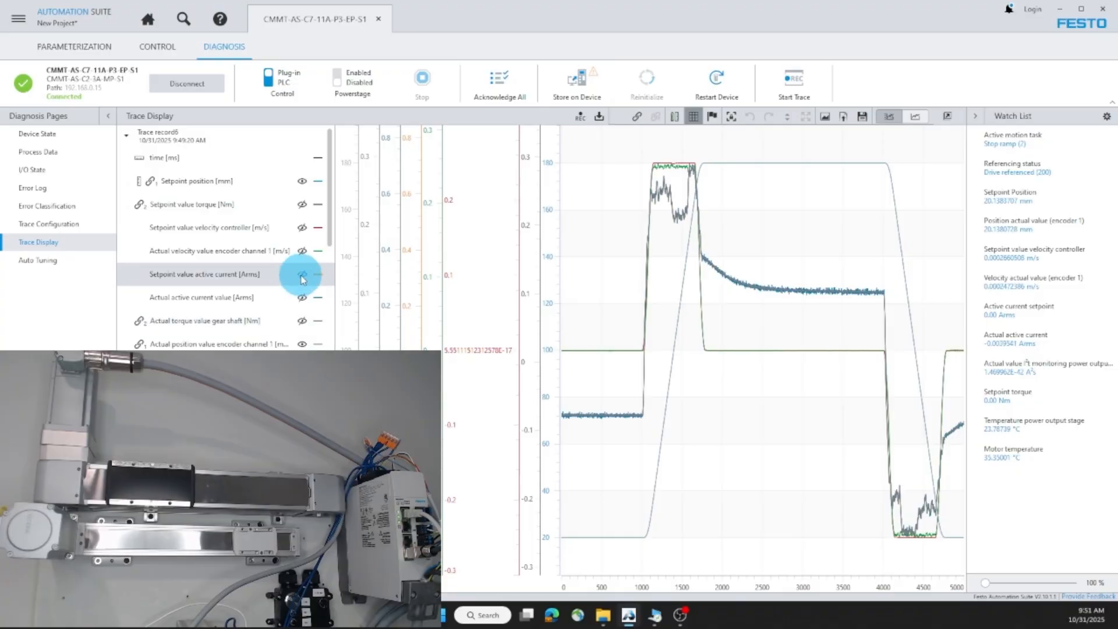
left_click(302, 228)
left_click(304, 252)
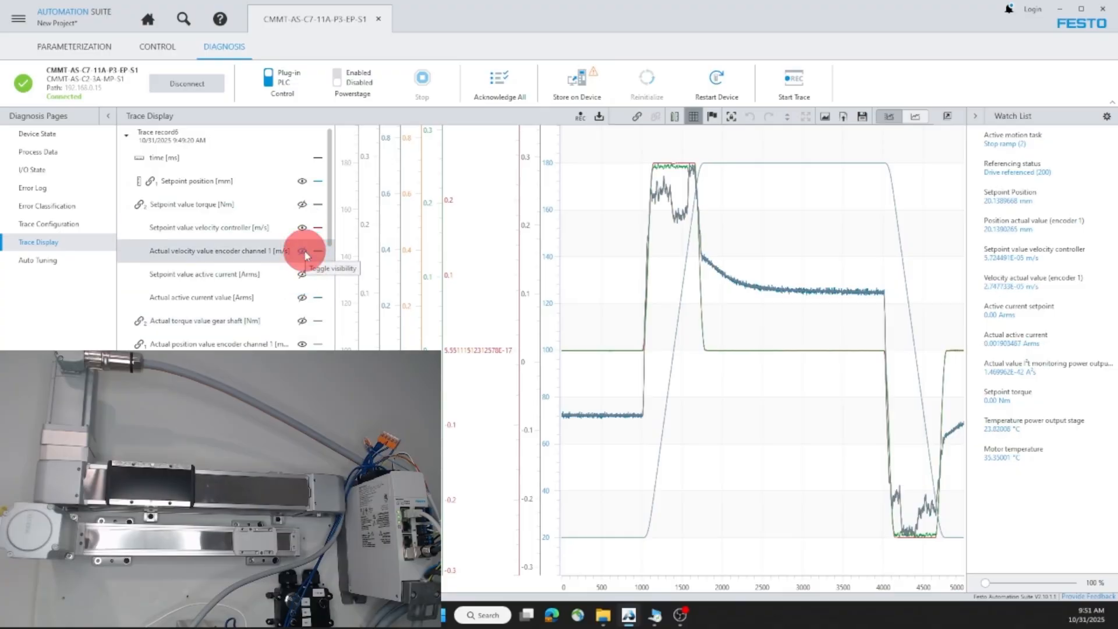
left_click(233, 229)
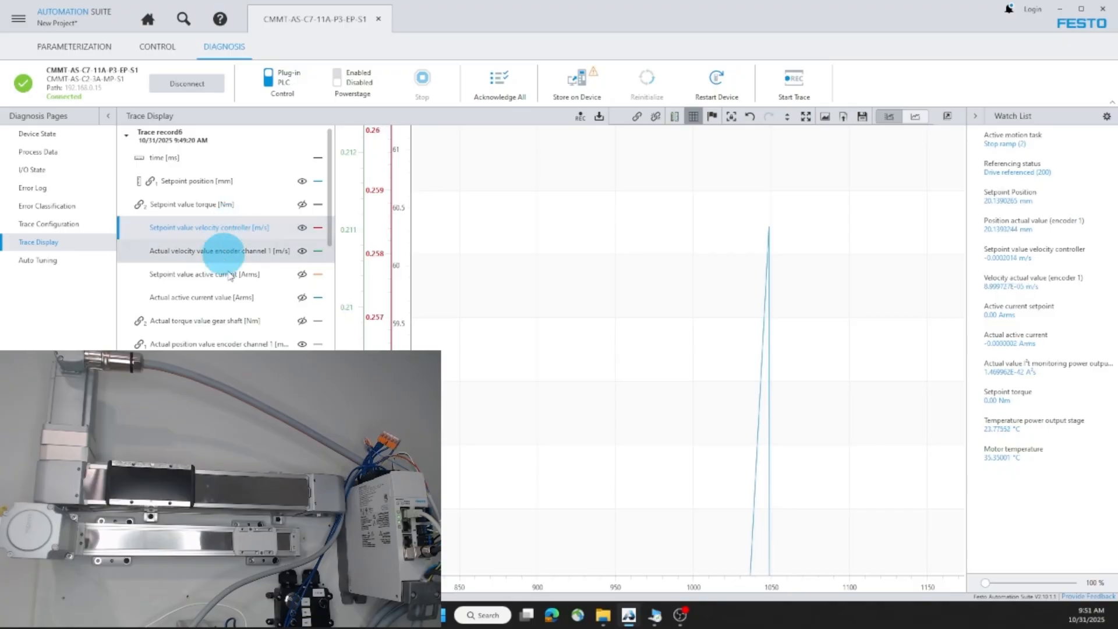
scroll(224, 250, "down", 1)
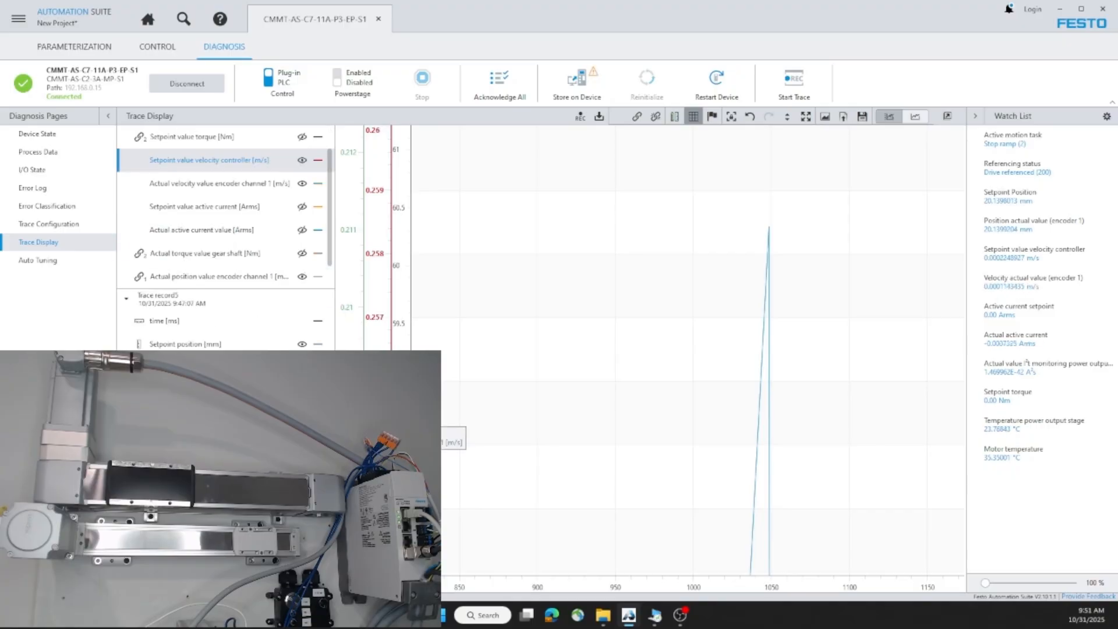
Step: In Trace record5, hide the torque and current traces, emphasizing setpoint velocity
left_click(262, 414)
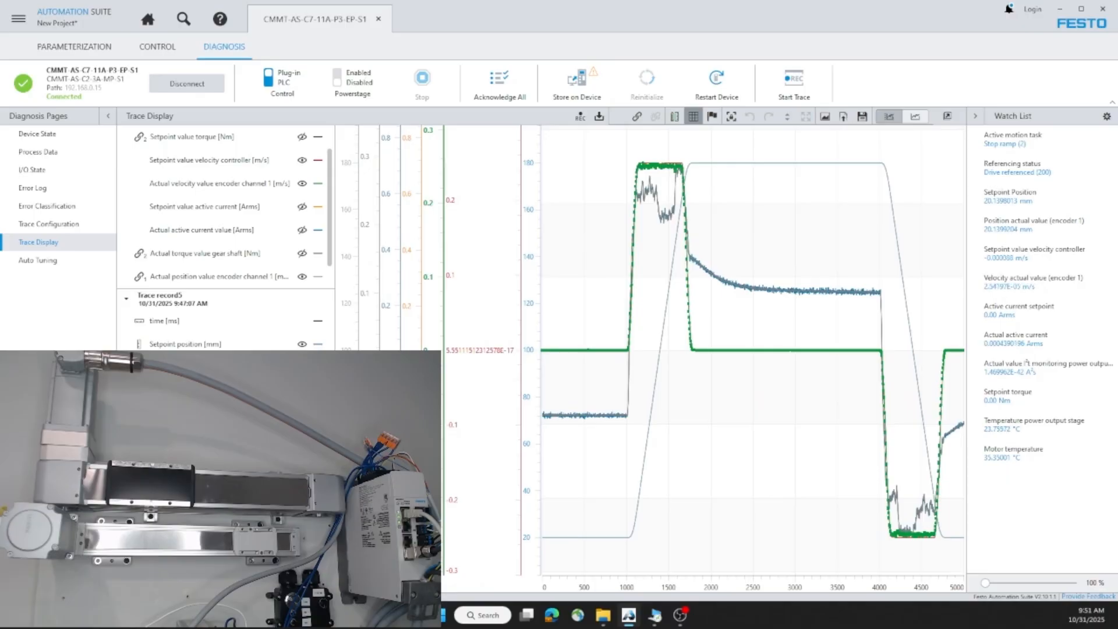
left_click(302, 484)
left_click(302, 461)
left_click(302, 437)
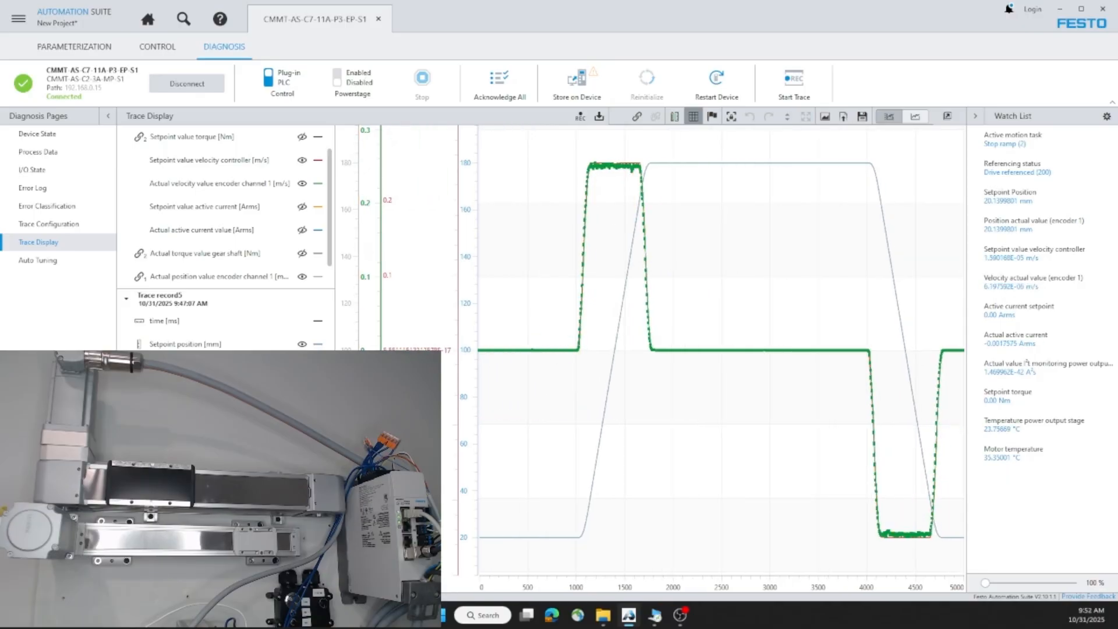
left_click(209, 390)
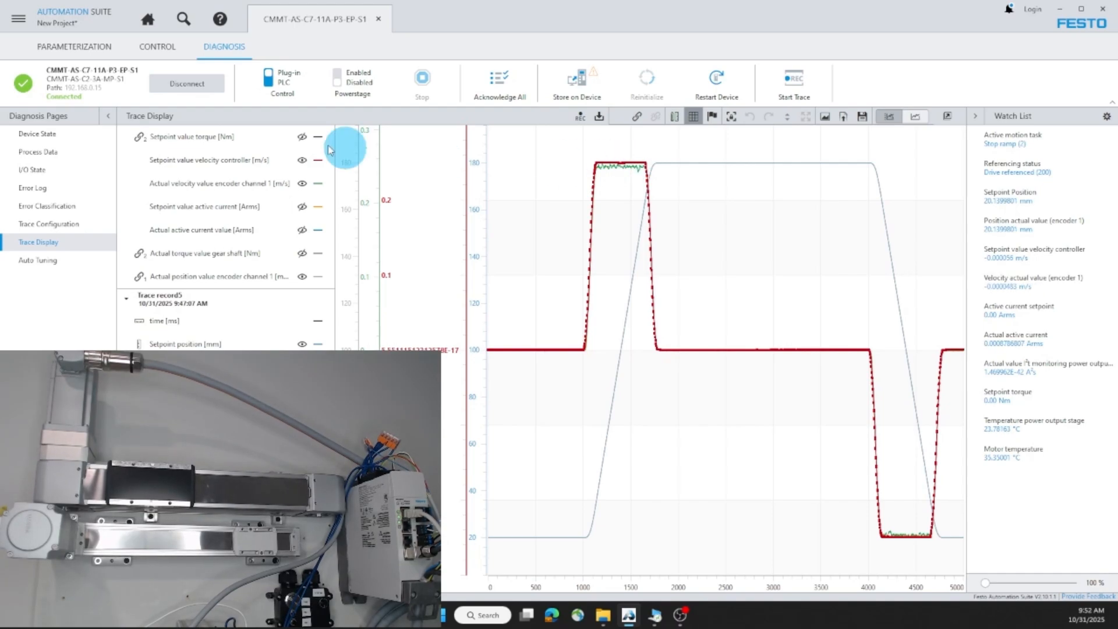
left_click(95, 51)
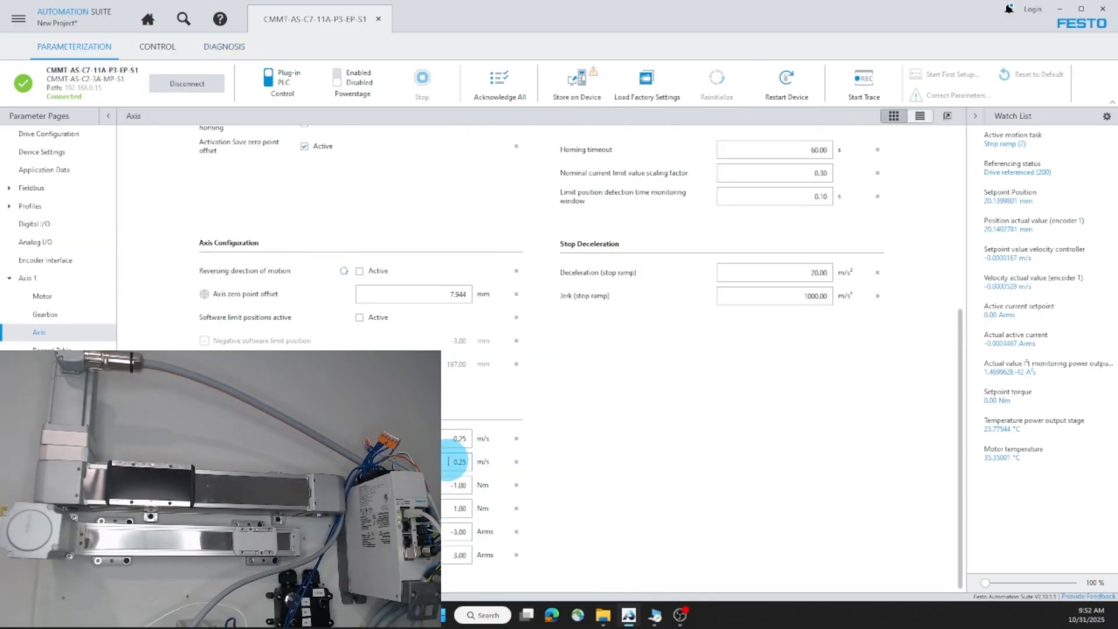
Step: Lower the velocity upper limit to 0.20 m/s, enable the power stage, and show the Record Table
left_click(462, 461)
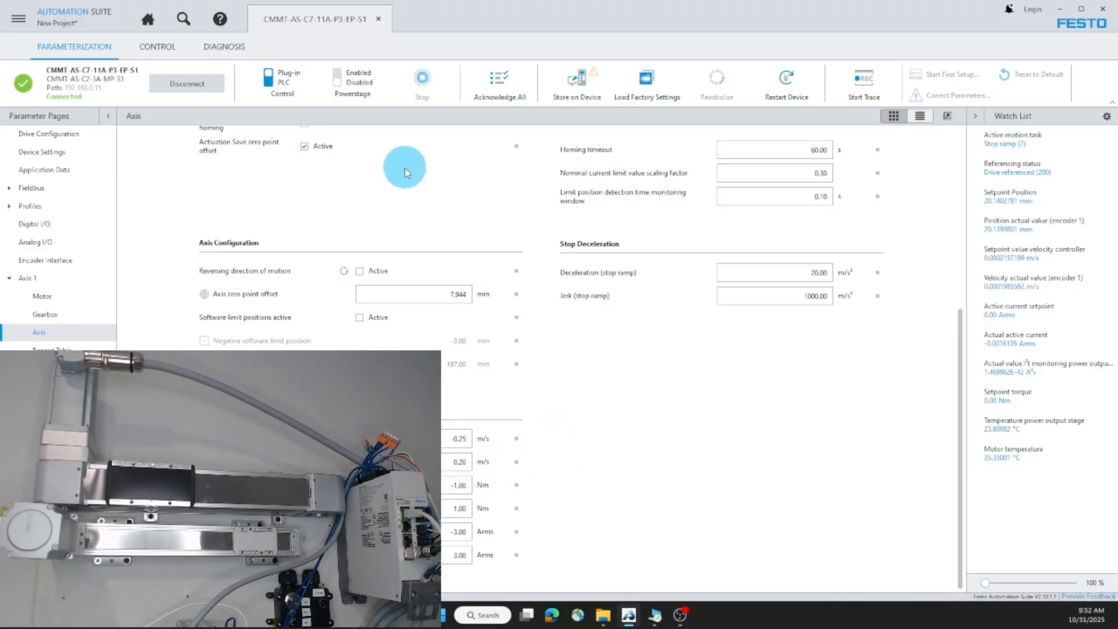
left_click(355, 82)
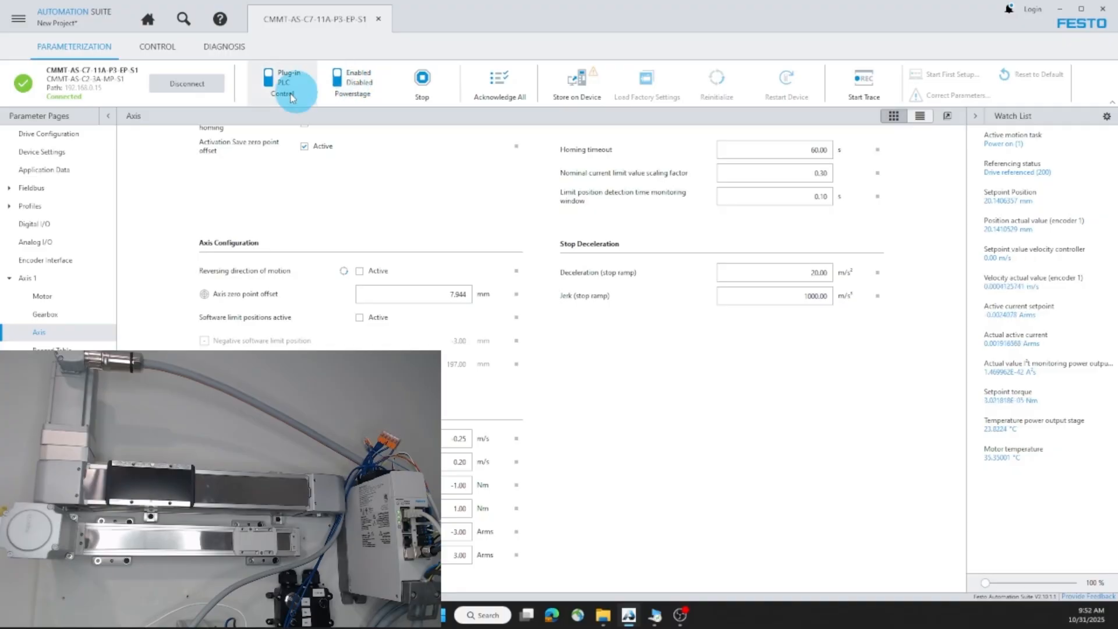
left_click(152, 45)
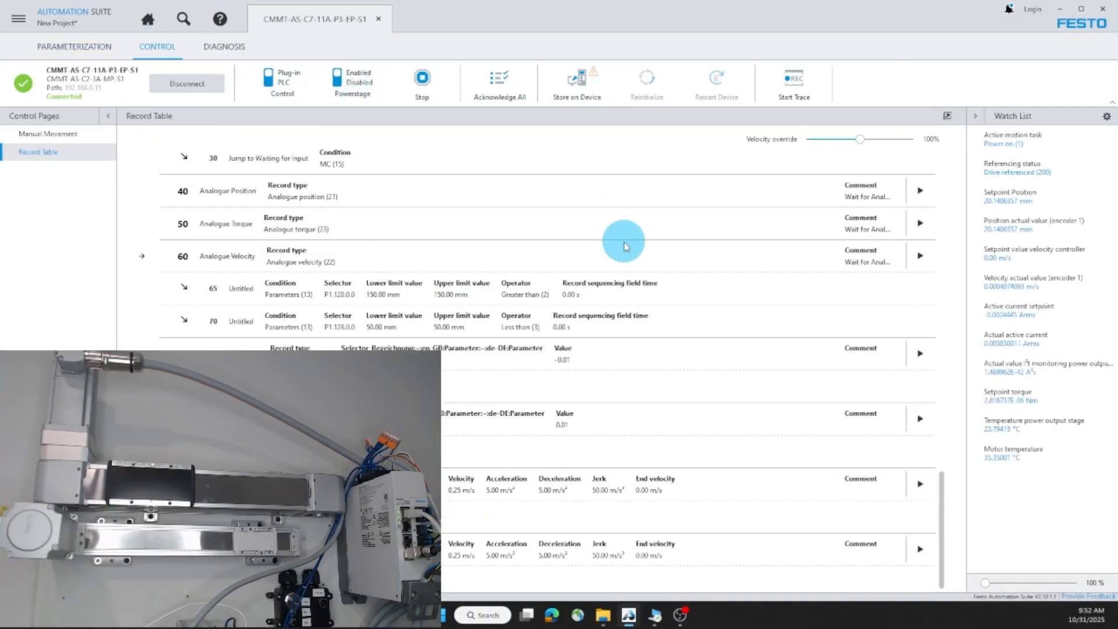
Step: Run the positioning record while tracing it, inspect the following error, and open the new trace
left_click(920, 484)
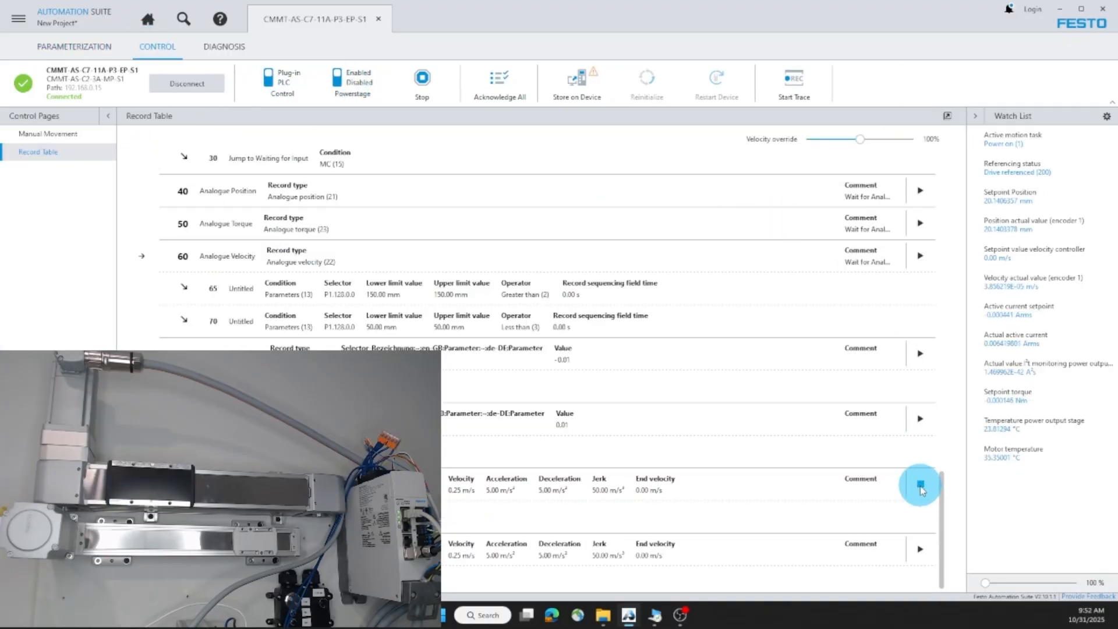
left_click(799, 87)
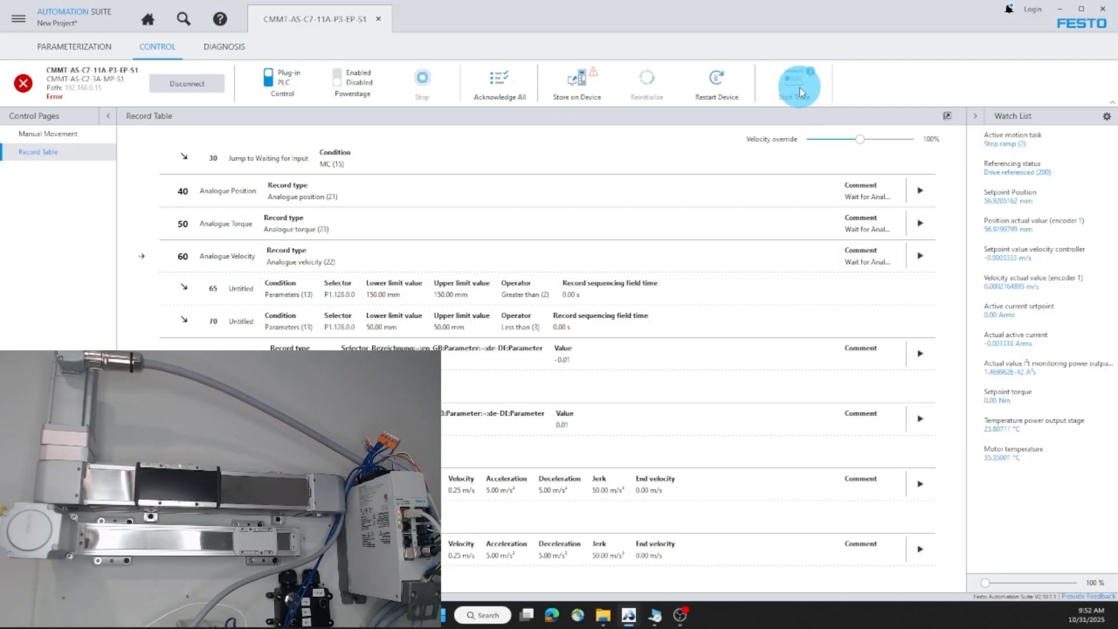
left_click(24, 83)
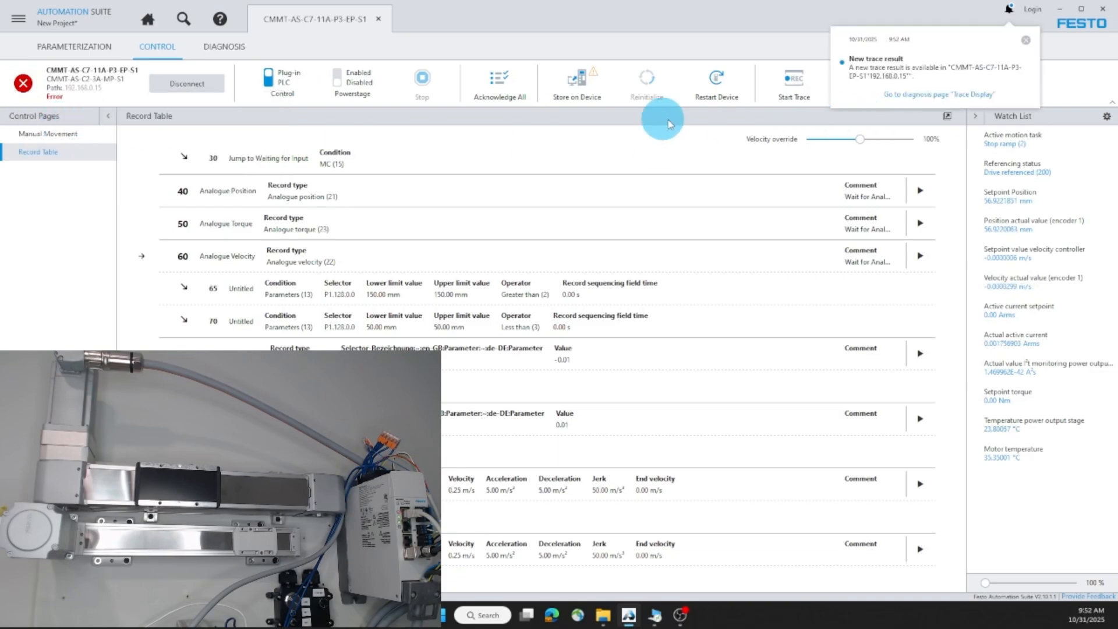
left_click(219, 57)
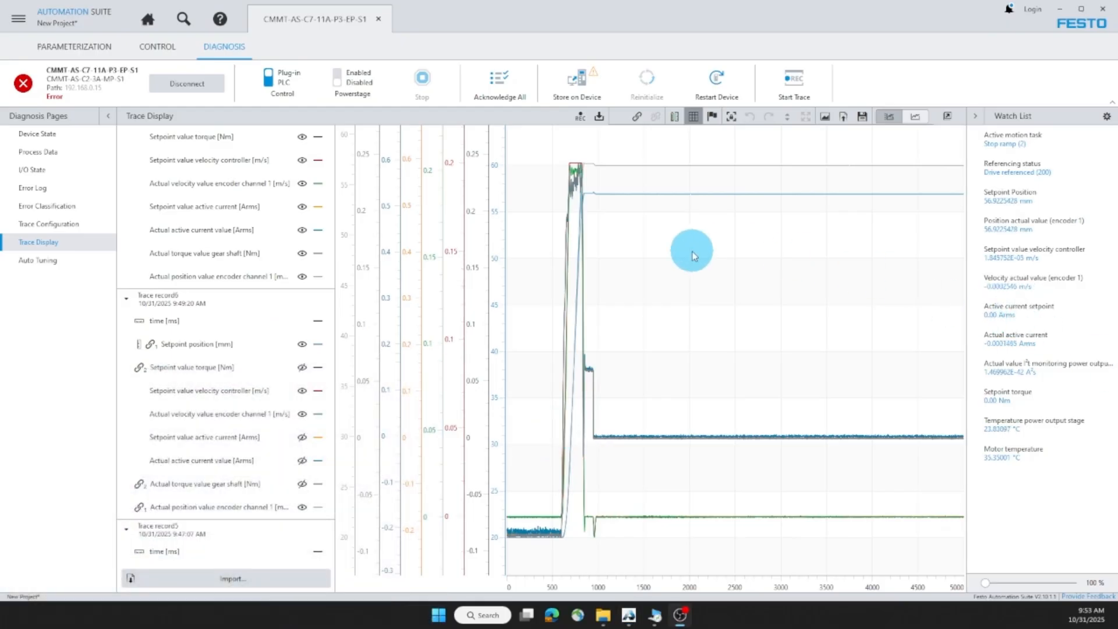
Step: Hide the torque, current and velocity traces in Trace record7, leaving only position signals
scroll(239, 297, "up", 2)
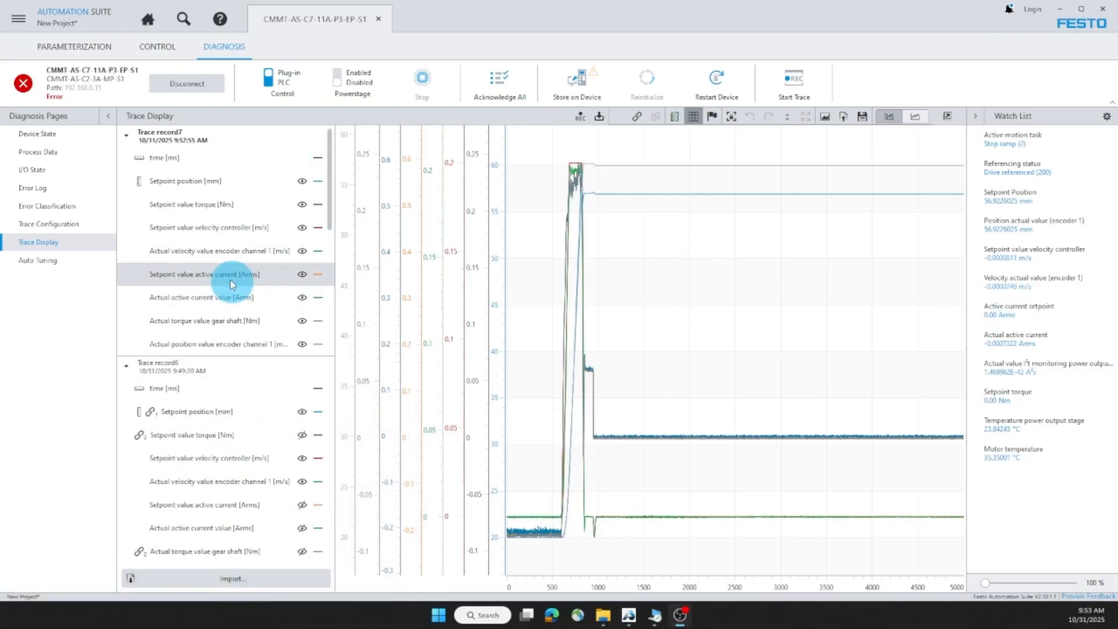
left_click(302, 204)
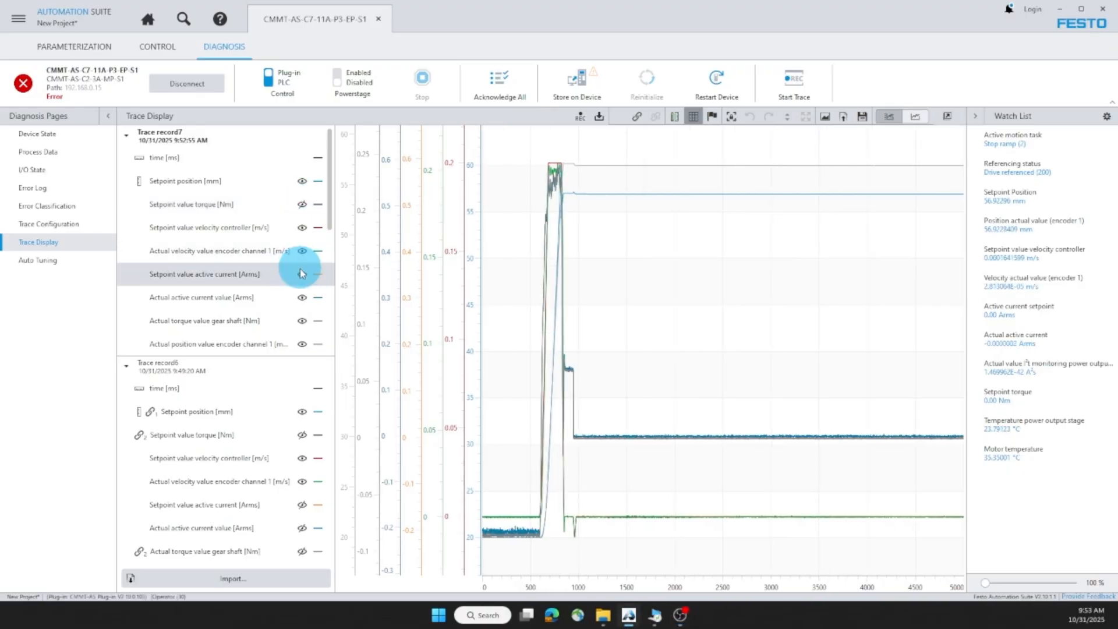
left_click(302, 273)
left_click(301, 297)
left_click(302, 320)
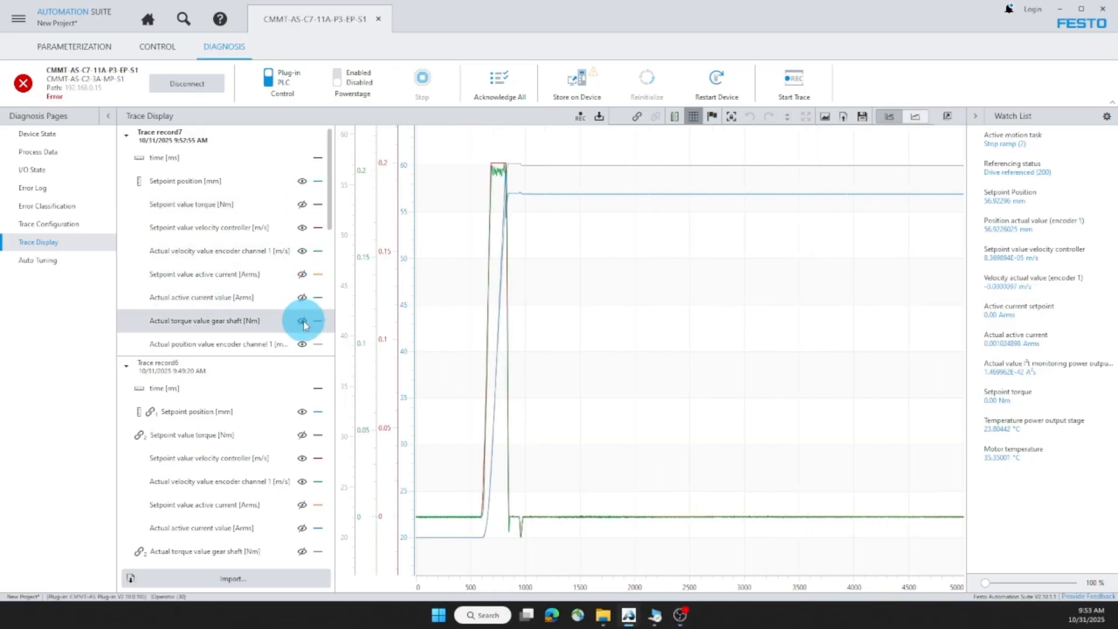
left_click(302, 228)
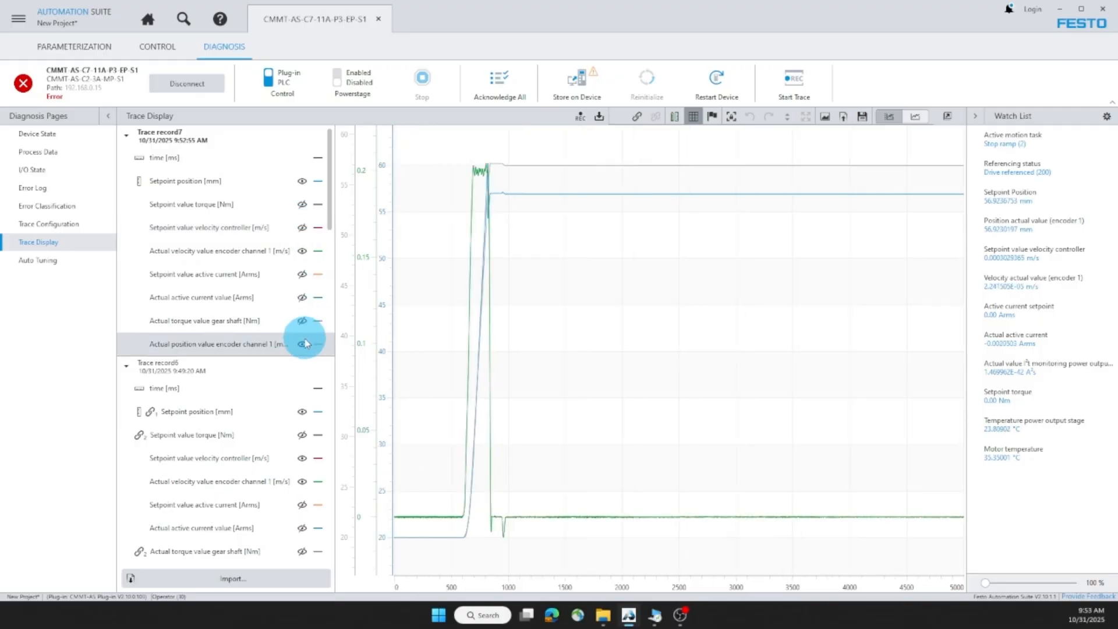
left_click(259, 180)
left_click(297, 255)
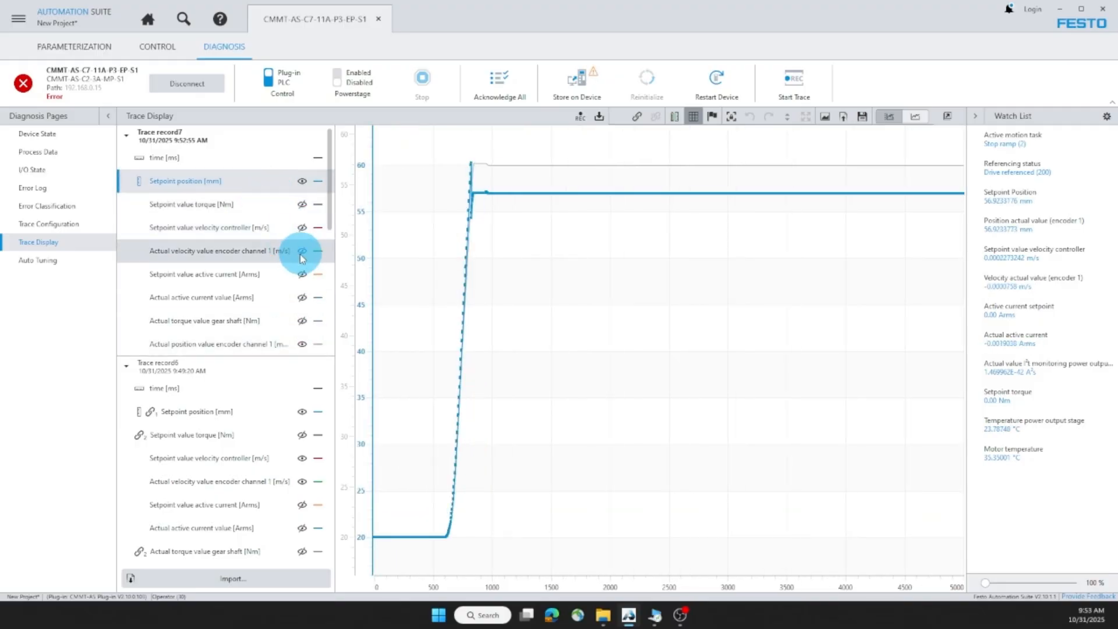
Step: Combine setpoint and actual position on one axis and zoom into the overshoot near 800 ms
left_click(231, 349, "ctrl")
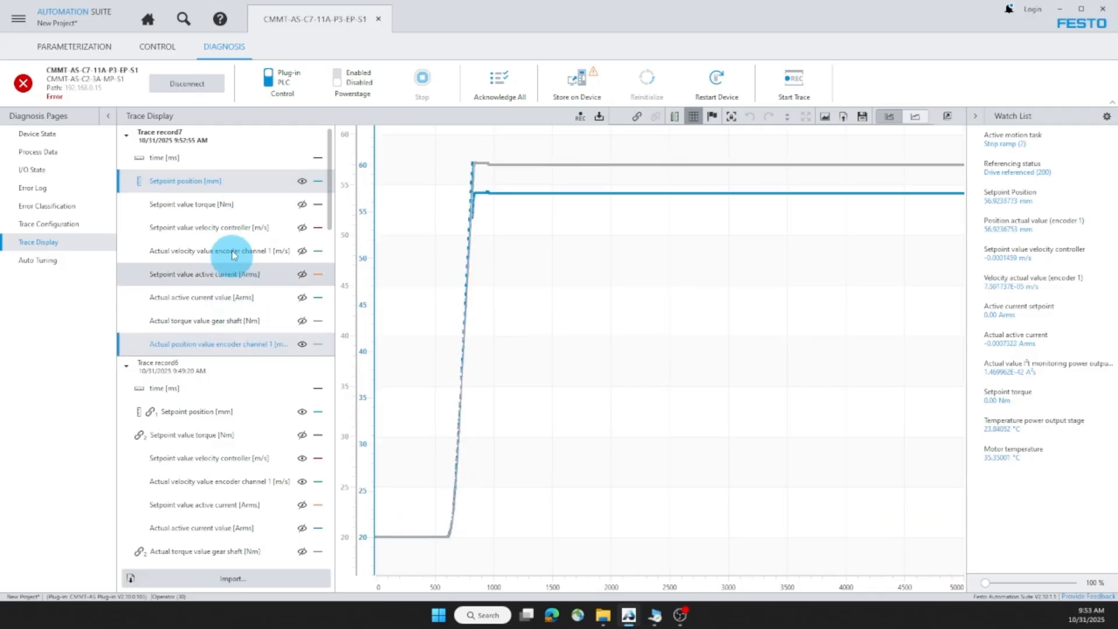
right_click(231, 178)
left_click(275, 201)
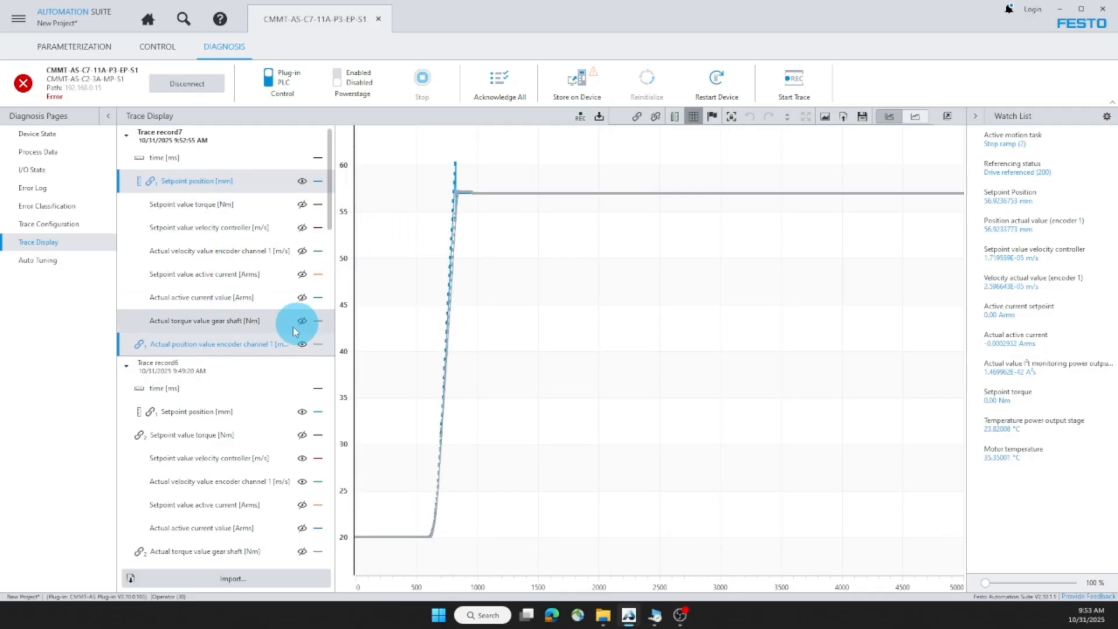
left_click(248, 185)
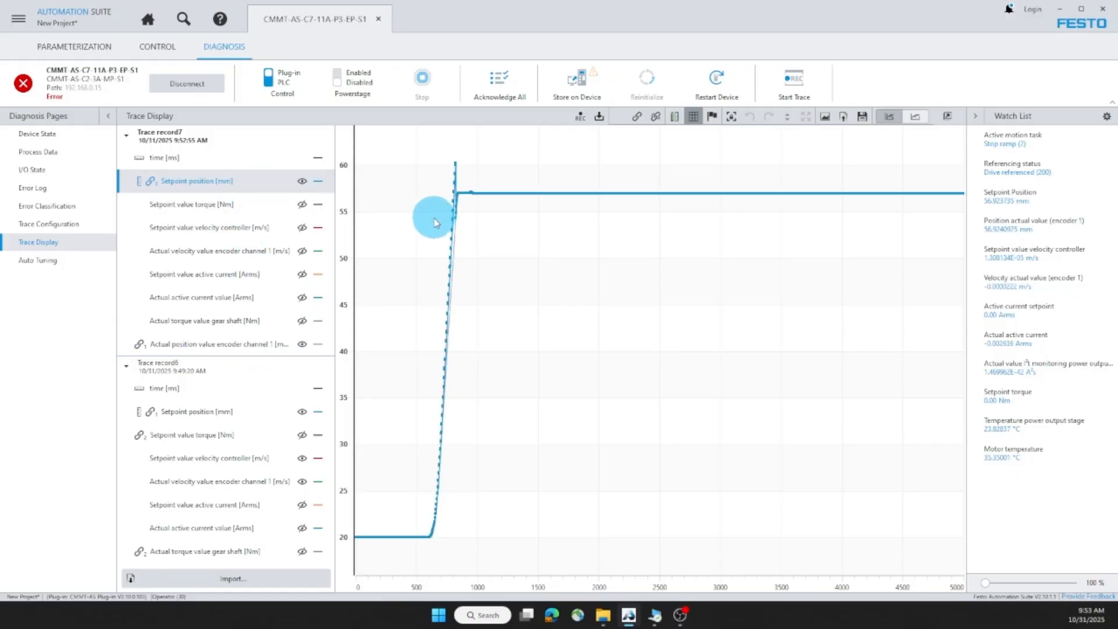
left_click(241, 344)
left_click_drag(582, 259, 380, 134)
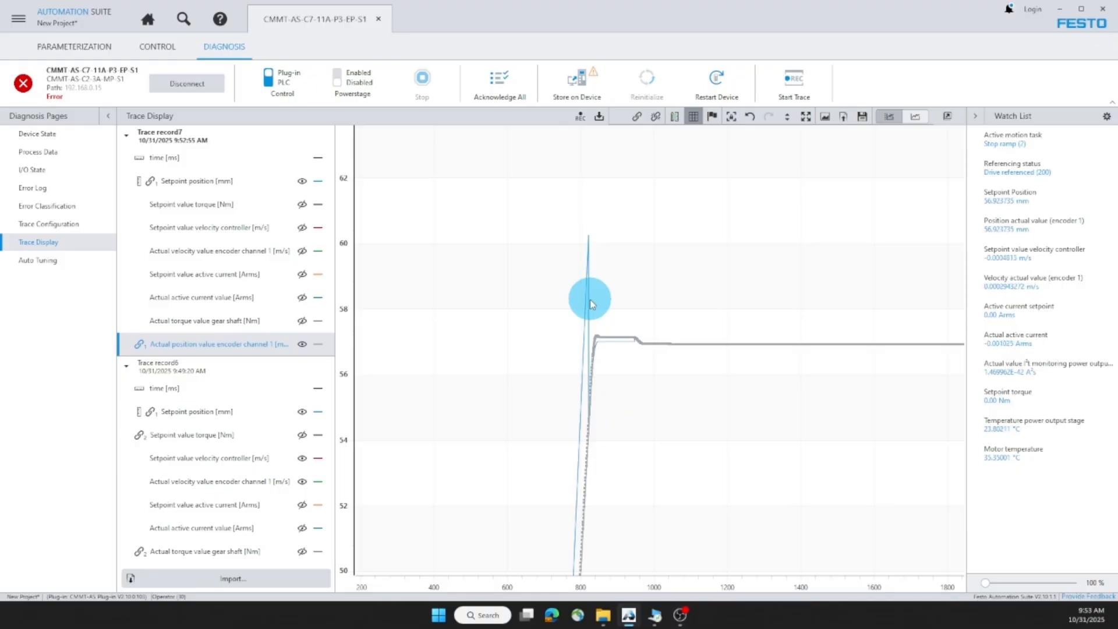
Step: Show setpoint and actual velocity, combine them on one axis, and zoom to about 100–1650 ms
left_click(302, 227)
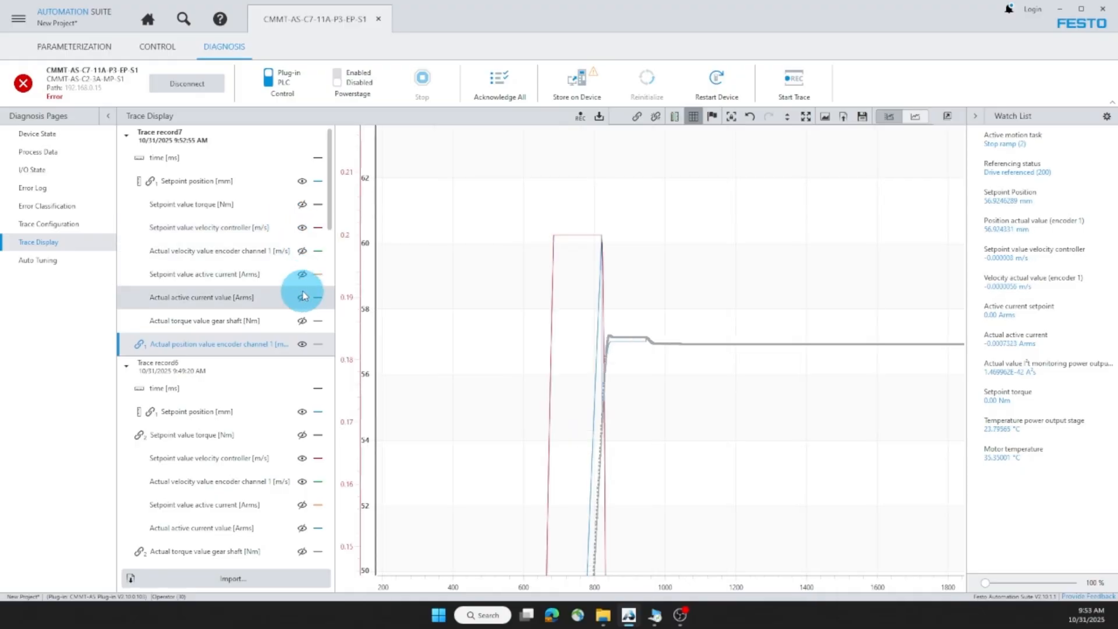
left_click(301, 251)
right_click(232, 261)
left_click(250, 279)
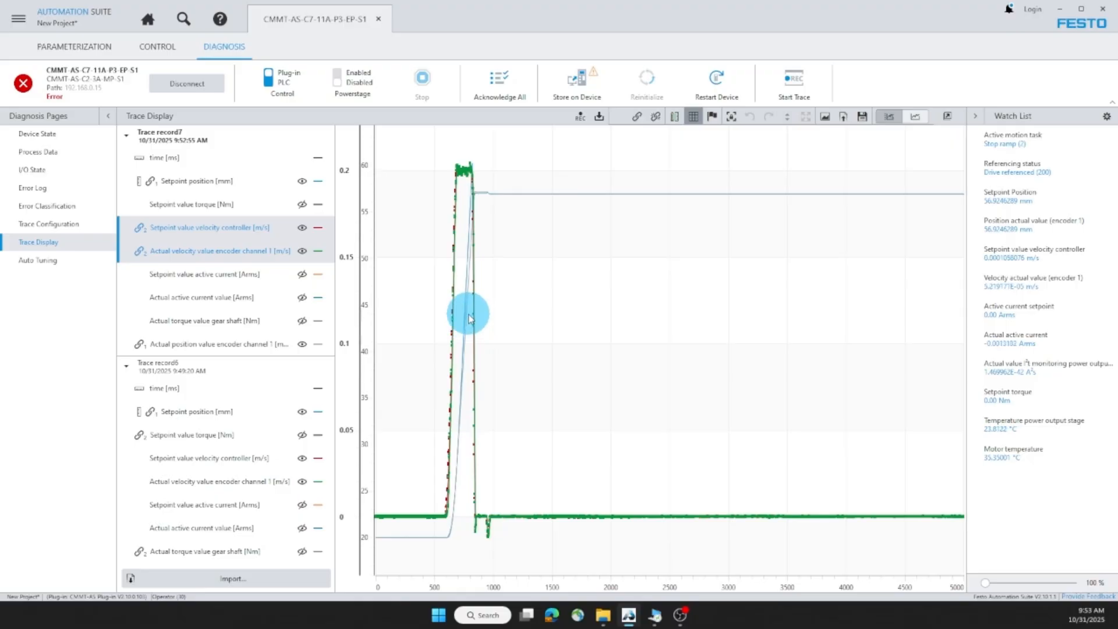
left_click_drag(566, 404, 386, 142)
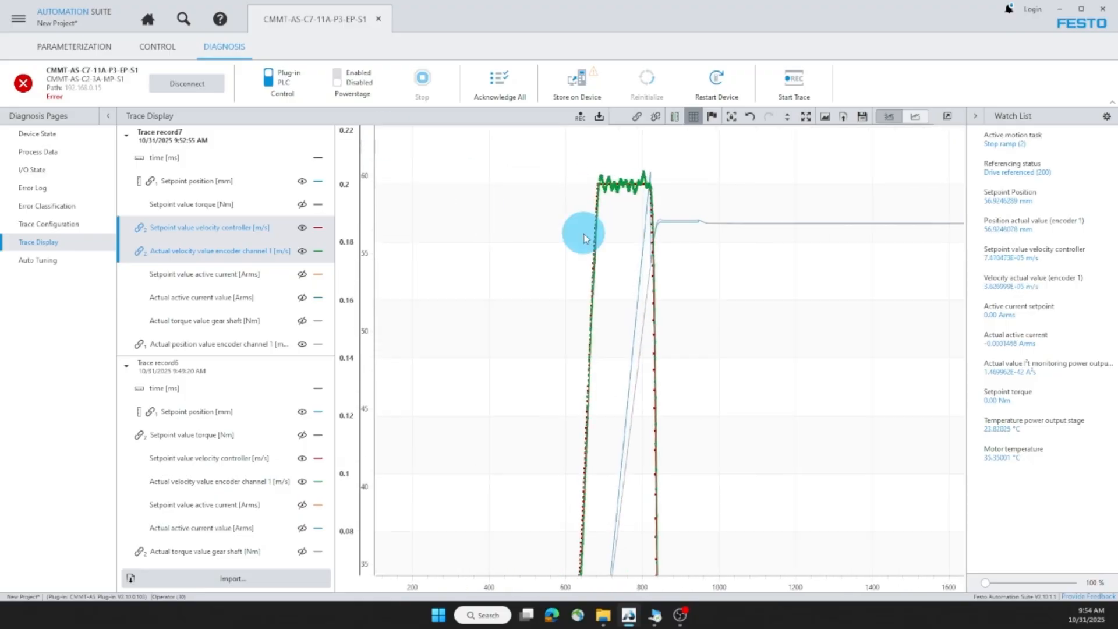
left_click(220, 231)
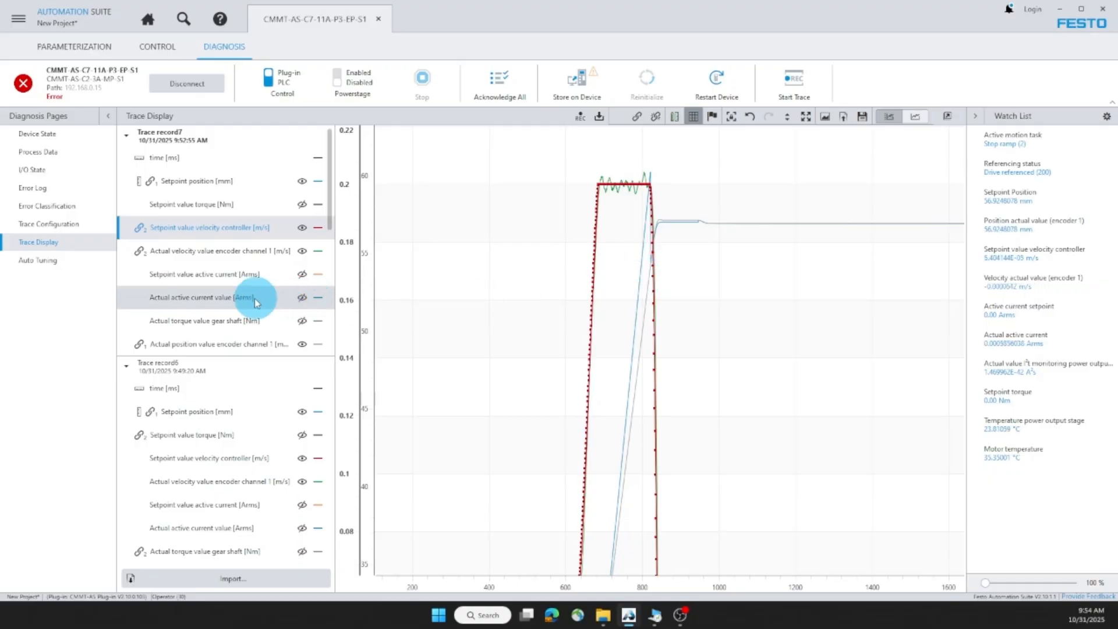
Step: Hide the velocity traces and show the setpoint and actual gear shaft torque traces
left_click(302, 233)
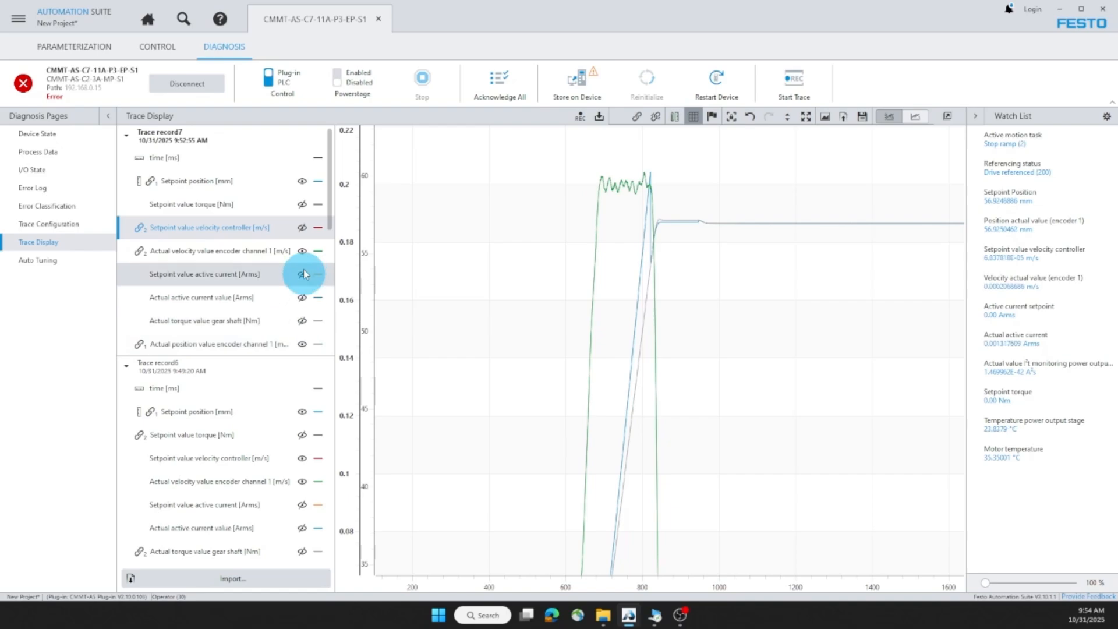
left_click(302, 250)
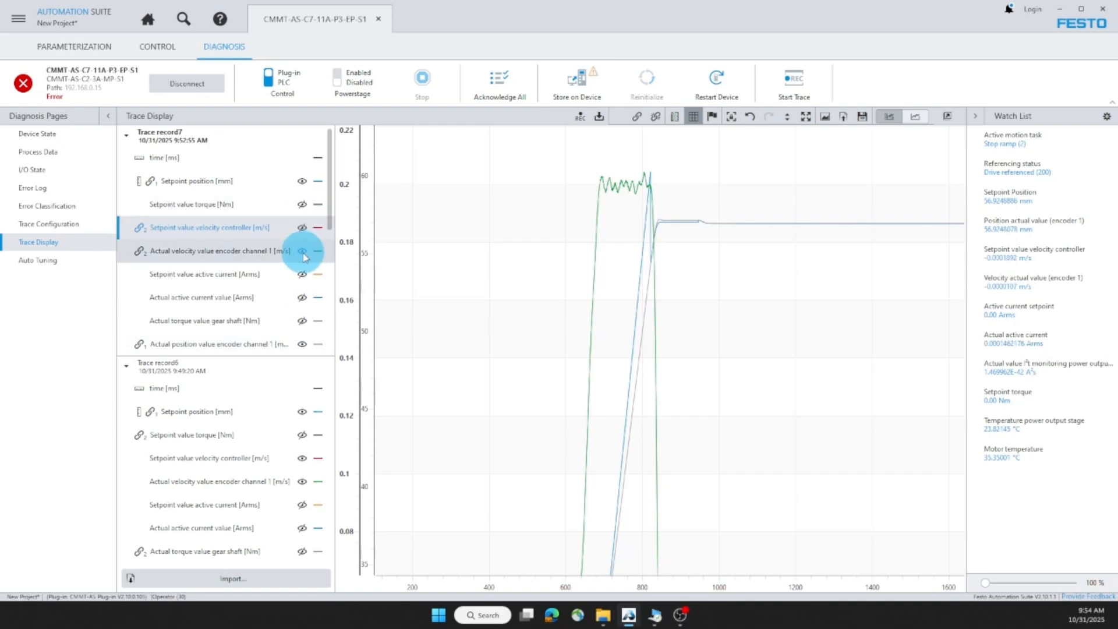
left_click(302, 204)
left_click(303, 345)
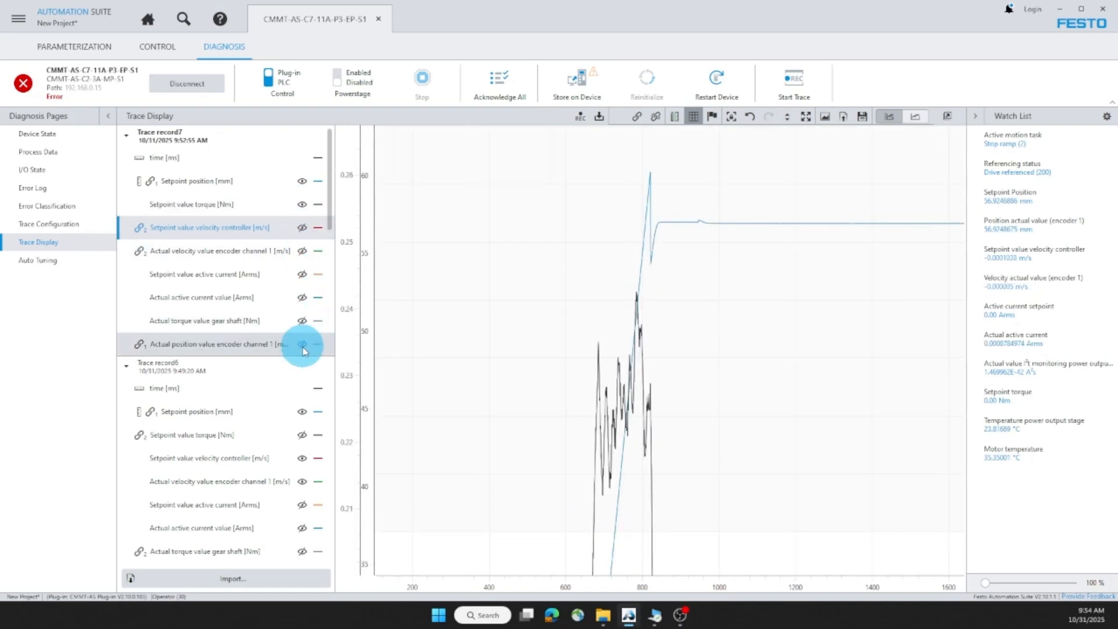
left_click(302, 321)
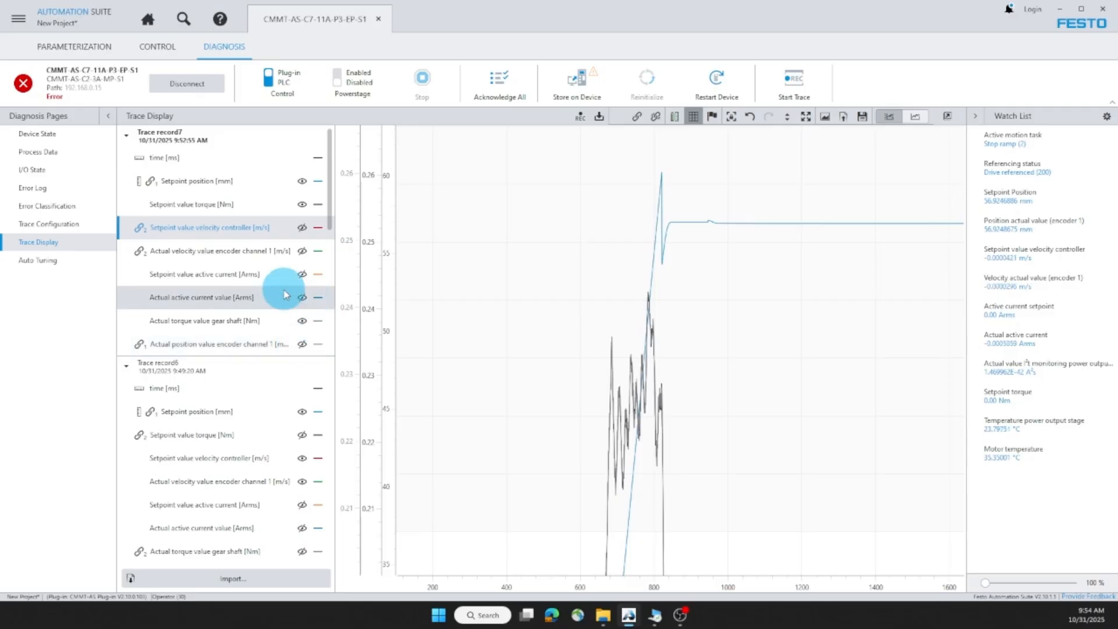
left_click(302, 344)
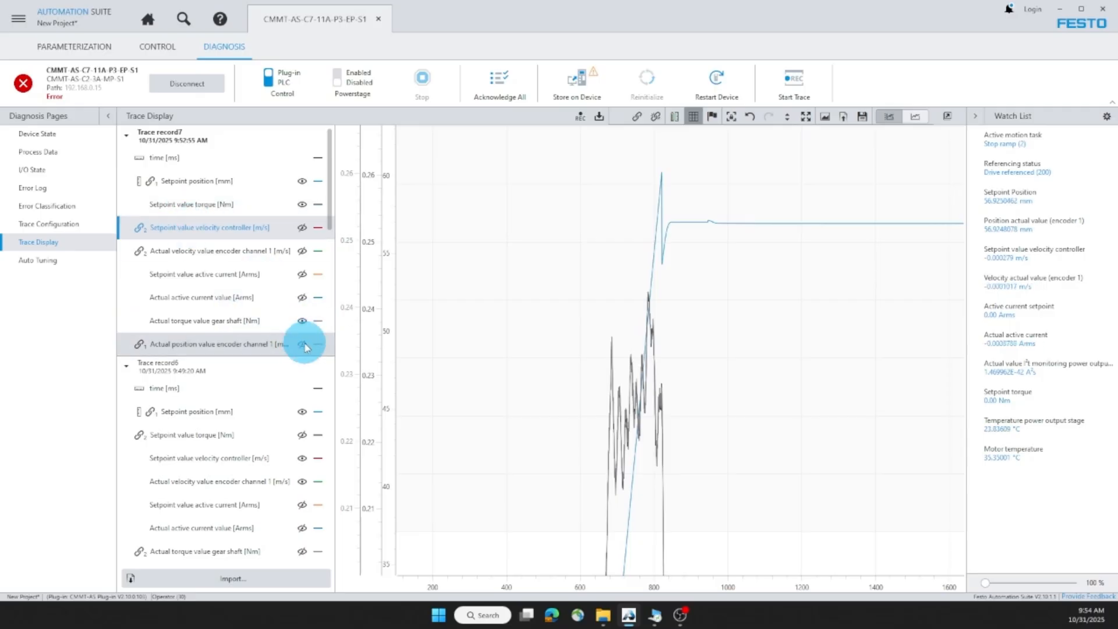
Step: Combine both torque traces on one shared axis and zoom into about 400–1200 ms
left_click(220, 322)
left_click(213, 204, "ctrl")
right_click(213, 205)
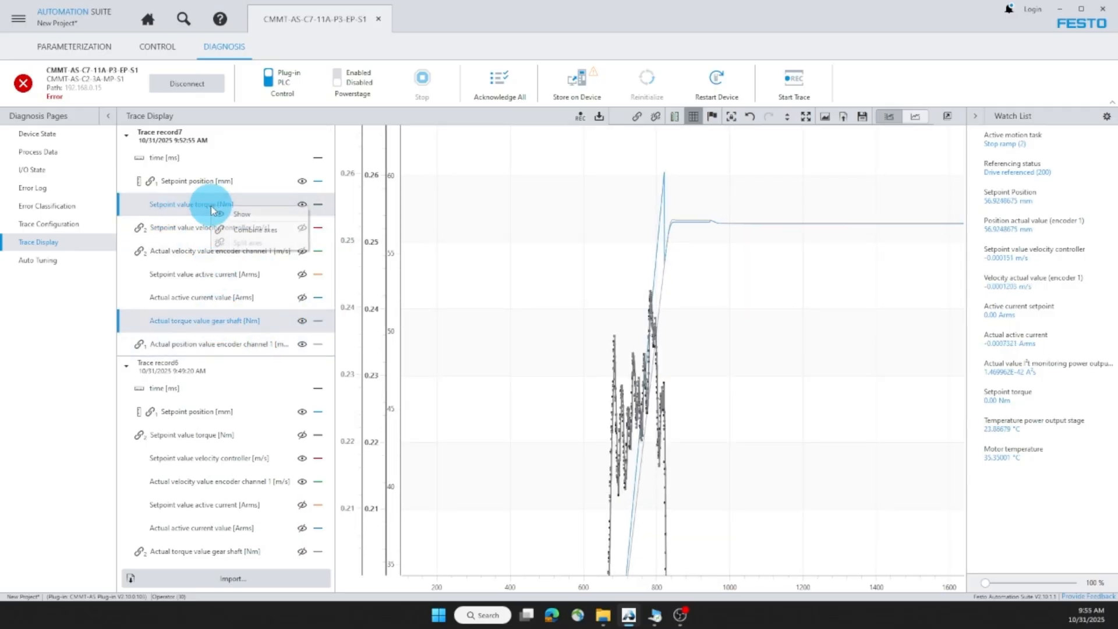
left_click(235, 230)
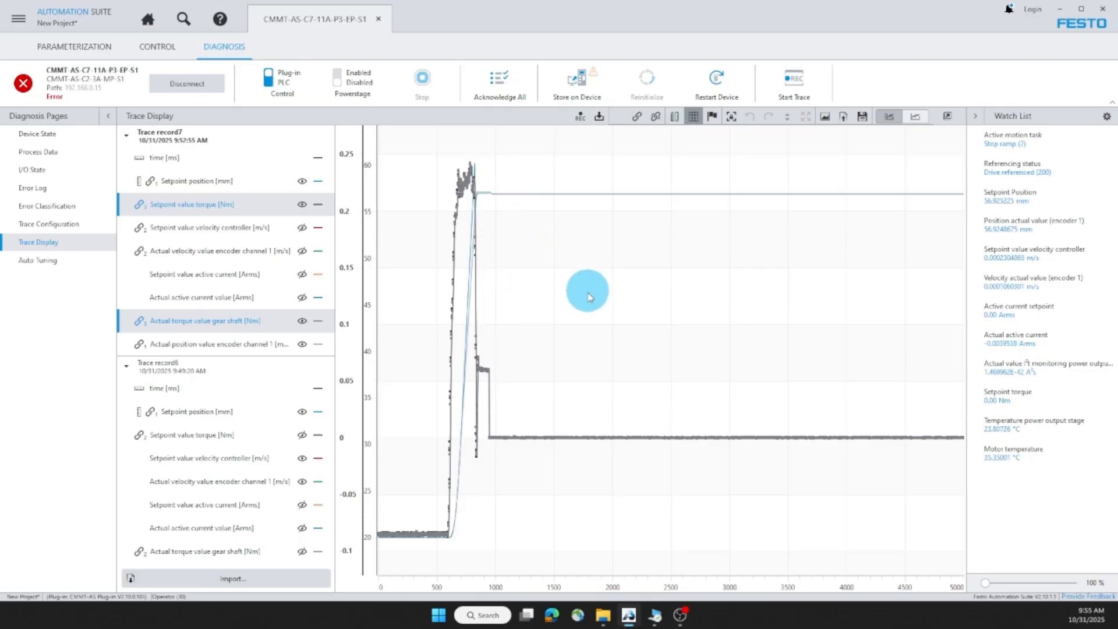
mouse_move(513, 302)
left_mouse_down()
mouse_move(486, 220)
mouse_move(414, 140)
left_mouse_up()
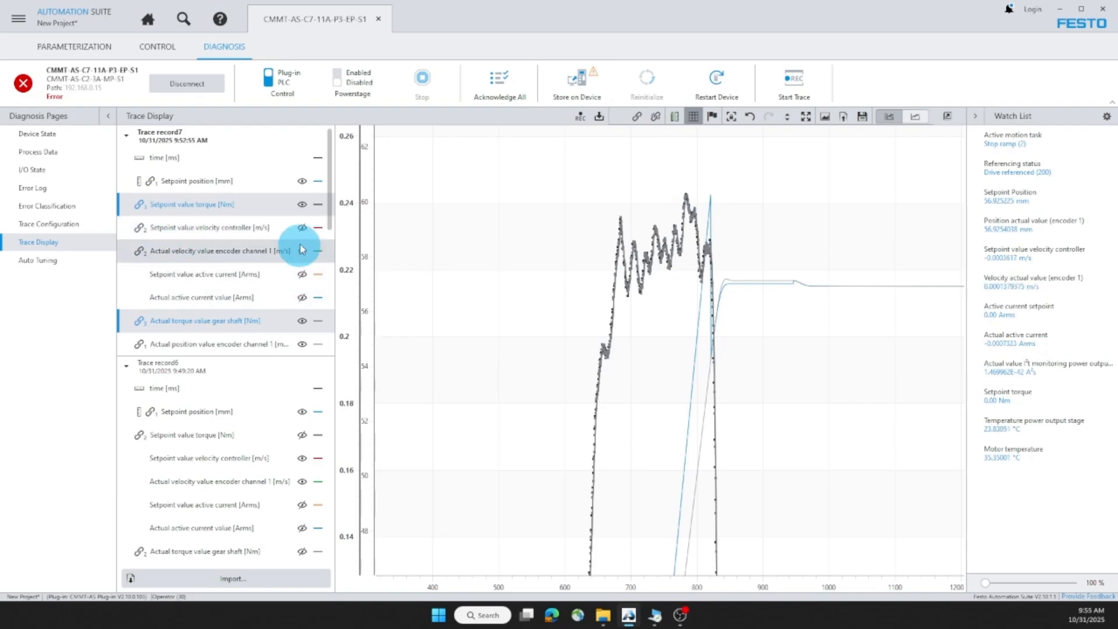
Step: Hide both torque traces again and return to the Axis parameter page
left_click(302, 204)
left_click(301, 304)
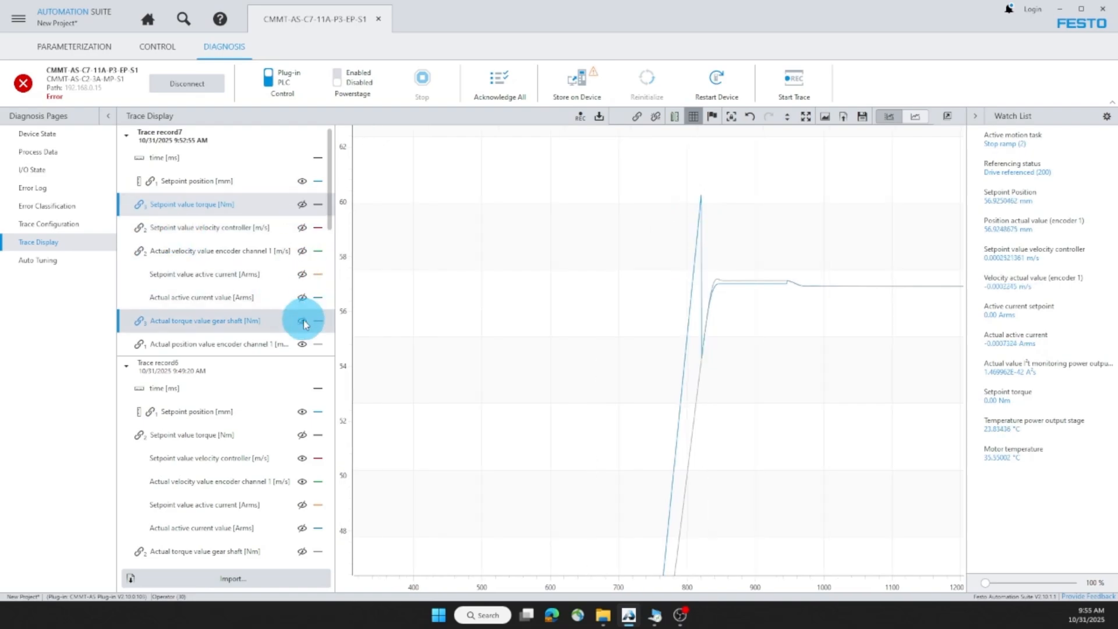
left_click(68, 46)
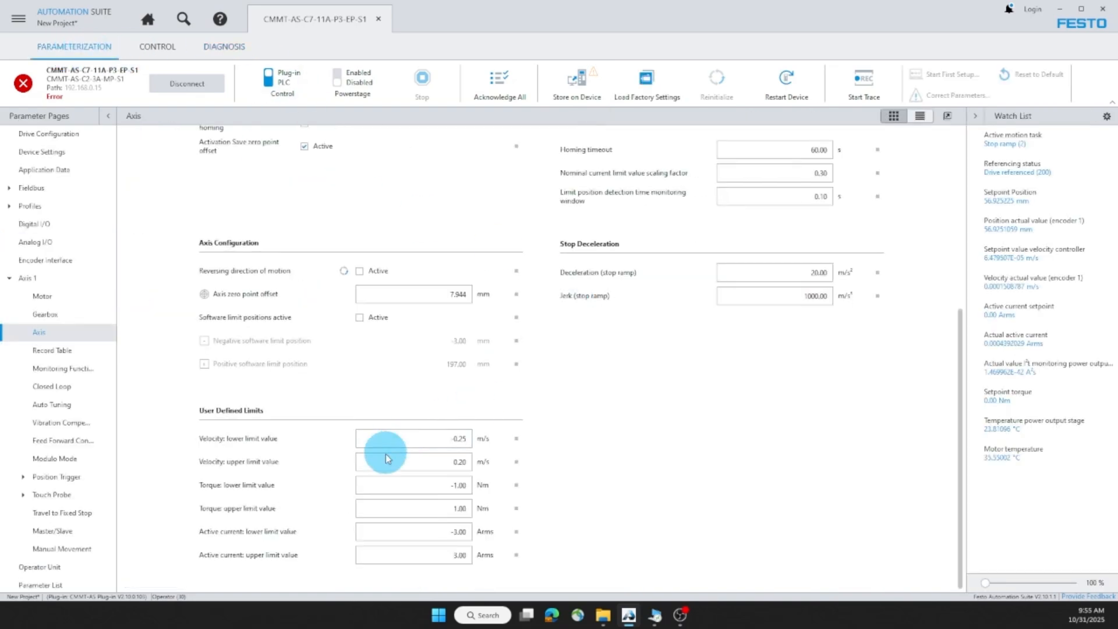
Step: Change the velocity upper limit from 0.20 to 0.50 m/s
left_click(516, 462)
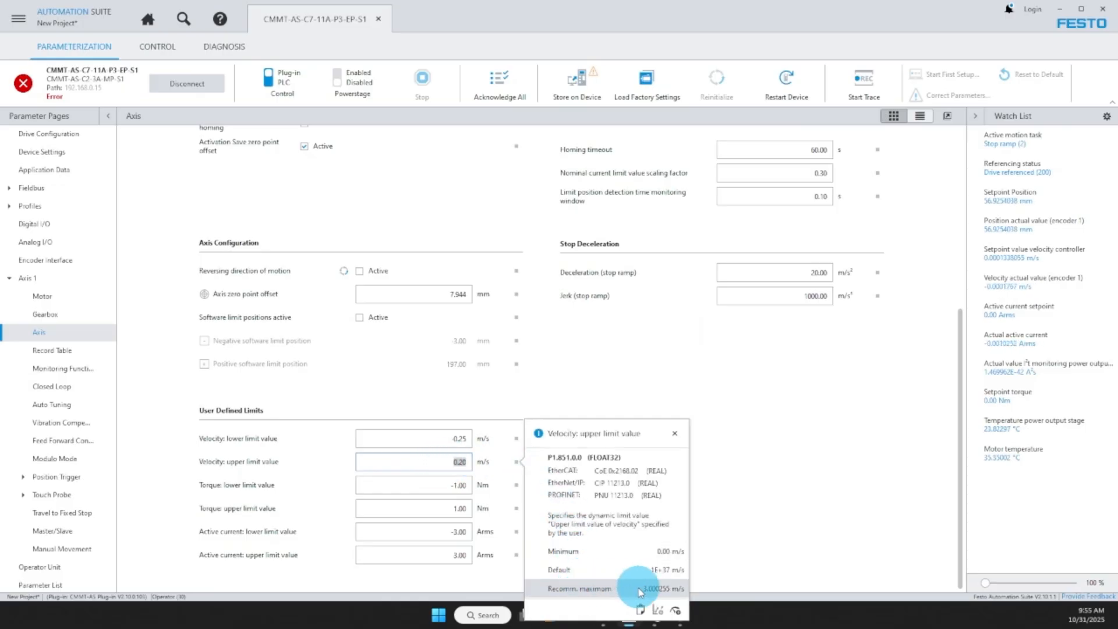
left_click_drag(453, 464, 476, 465)
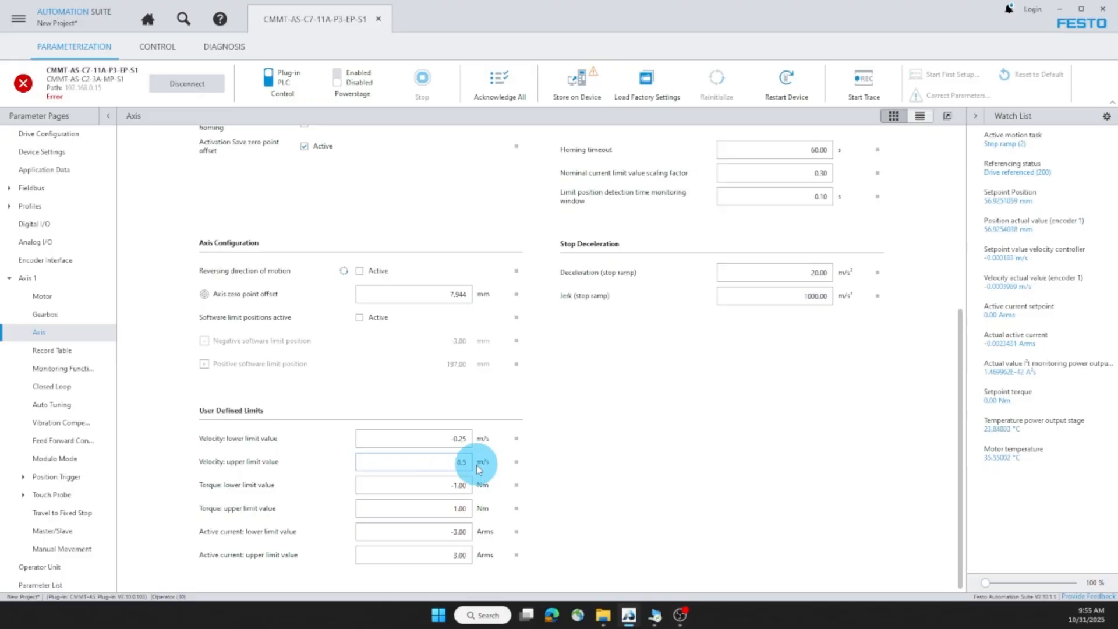
left_click(344, 78)
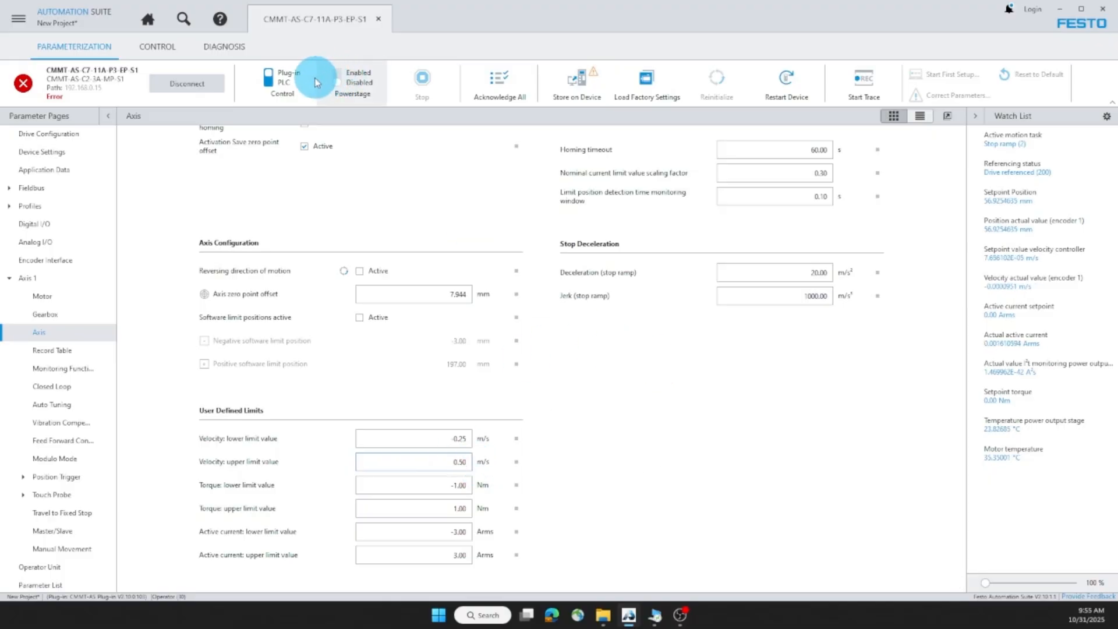
Step: Clear the drive error, enable the powerstage, and show the Record Table
left_click(498, 85)
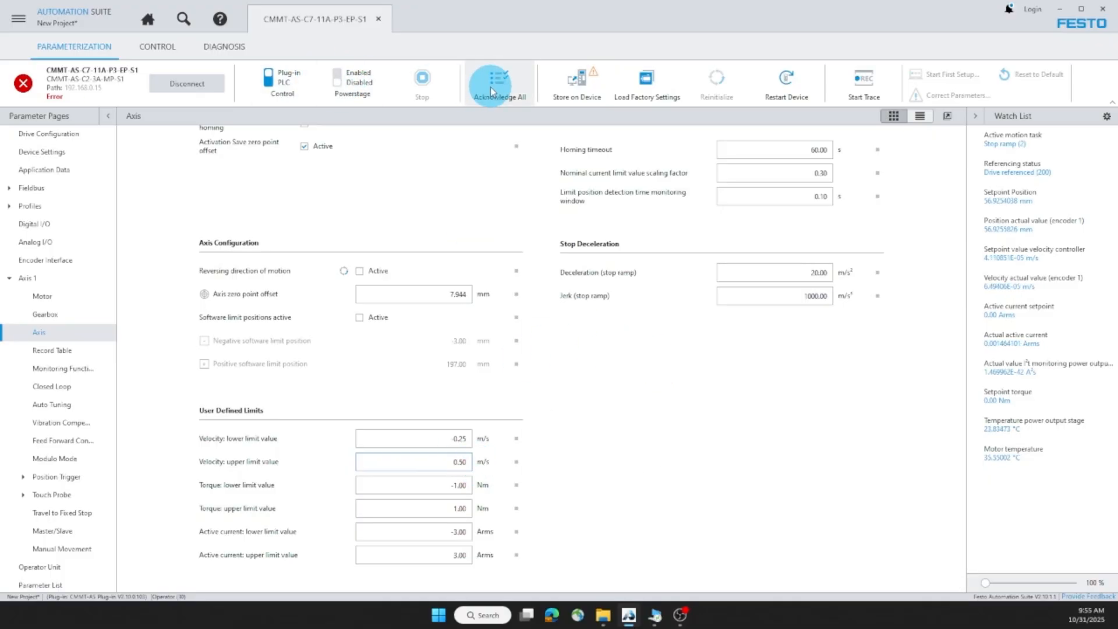
left_click(337, 86)
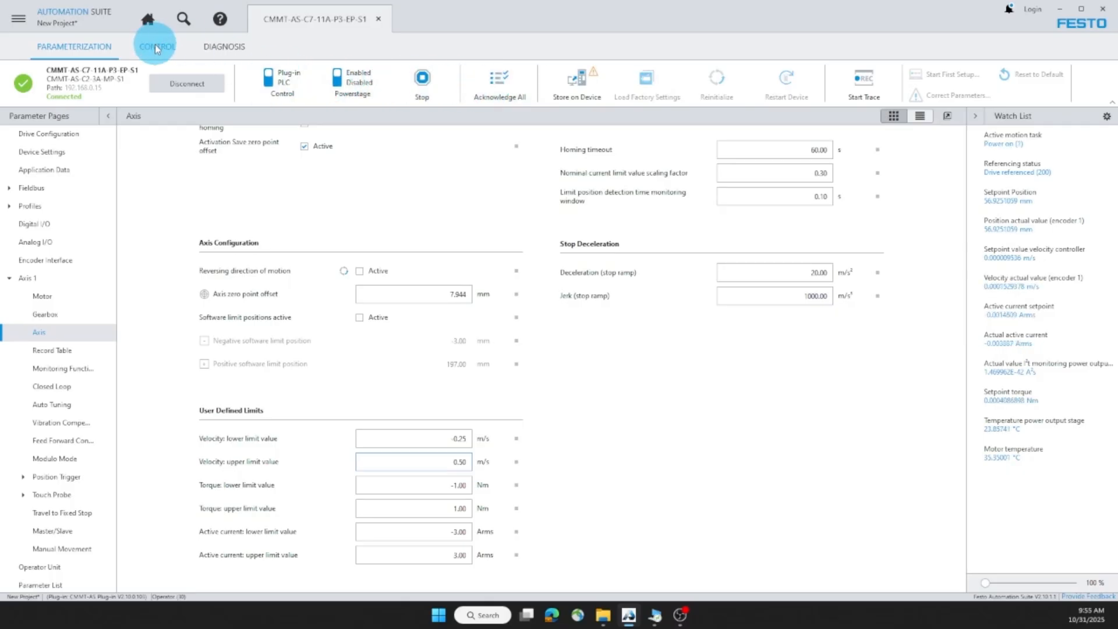
left_click(156, 49)
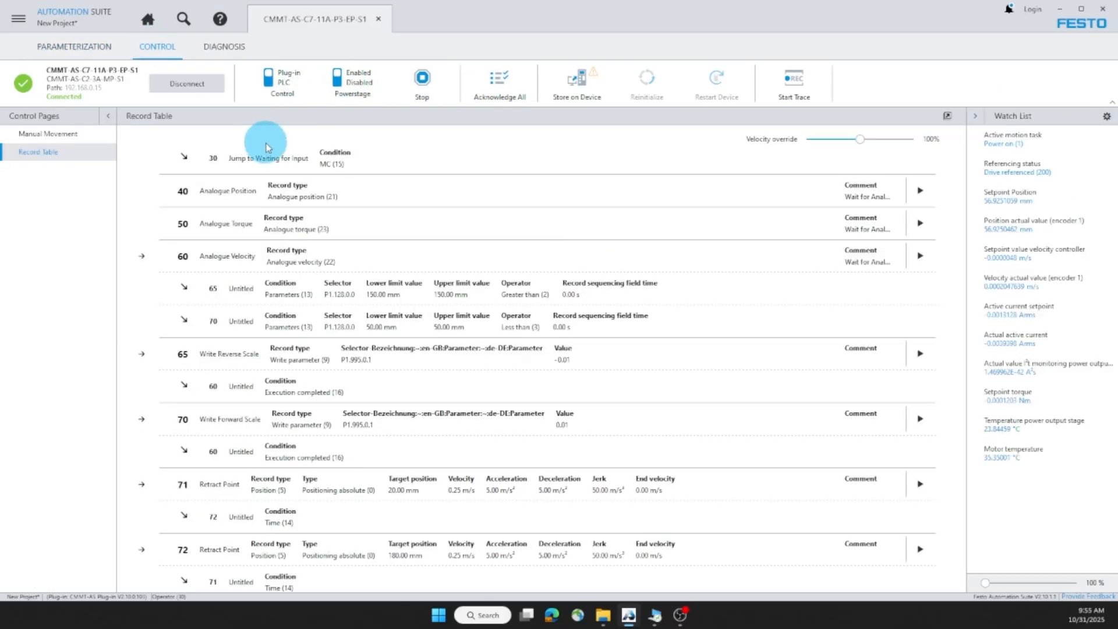
Step: Run record 71's retract moves between 20 and 180 mm, then disable the powerstage
left_click(920, 486)
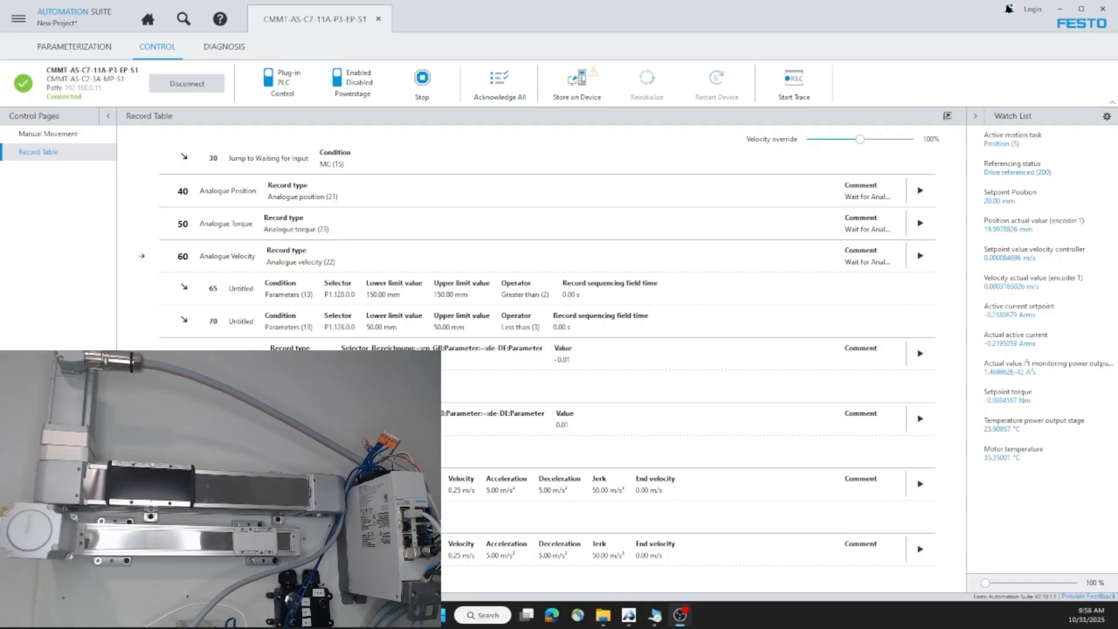
left_click(416, 92)
left_click(362, 82)
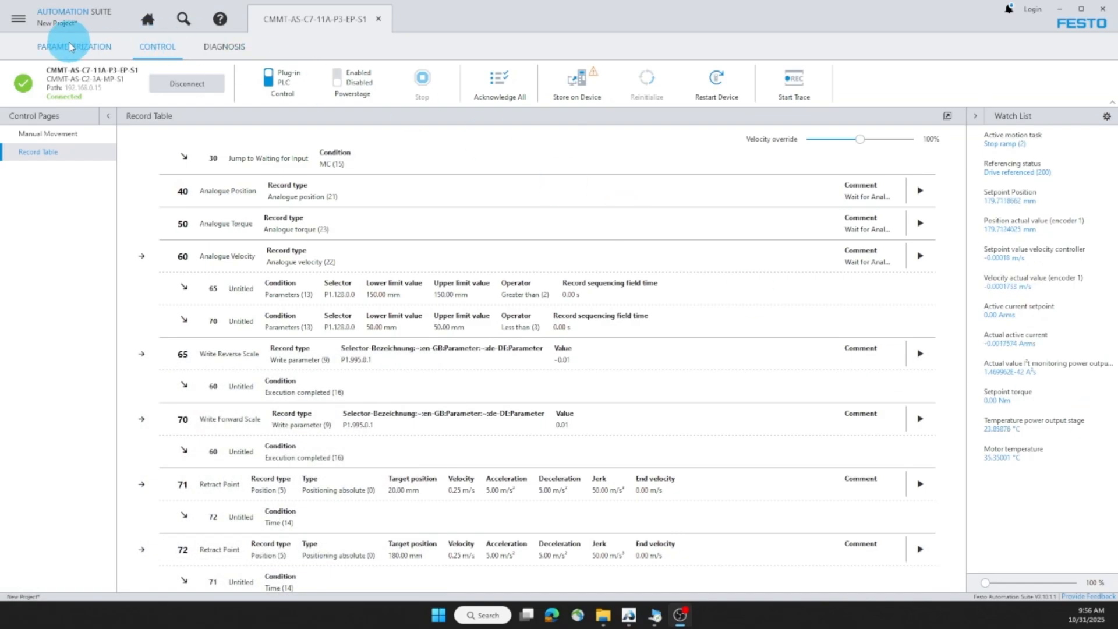
Step: Show Trace record5 with only the active current setpoint and actual current traces visible
left_click(224, 47)
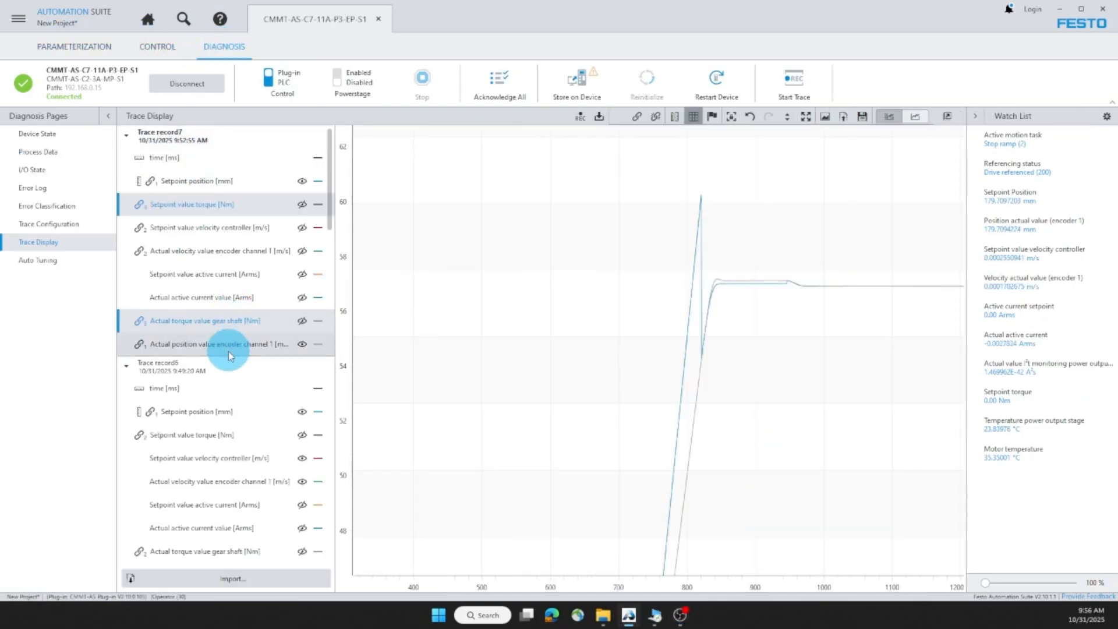
scroll(233, 407, "down", 3)
left_click(313, 383)
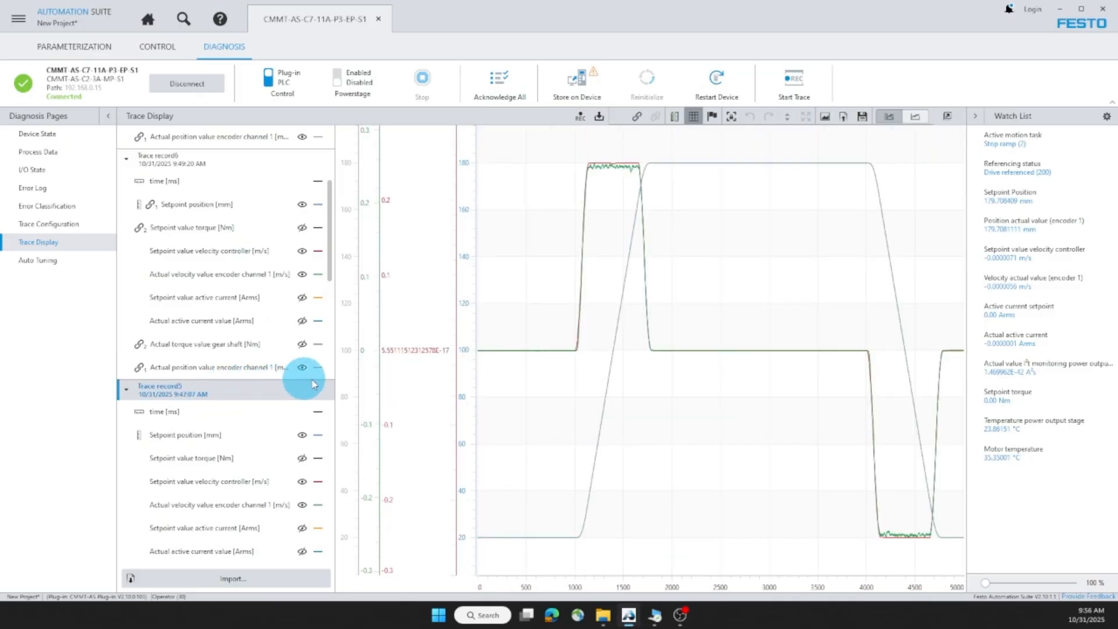
scroll(219, 424, "down", 5)
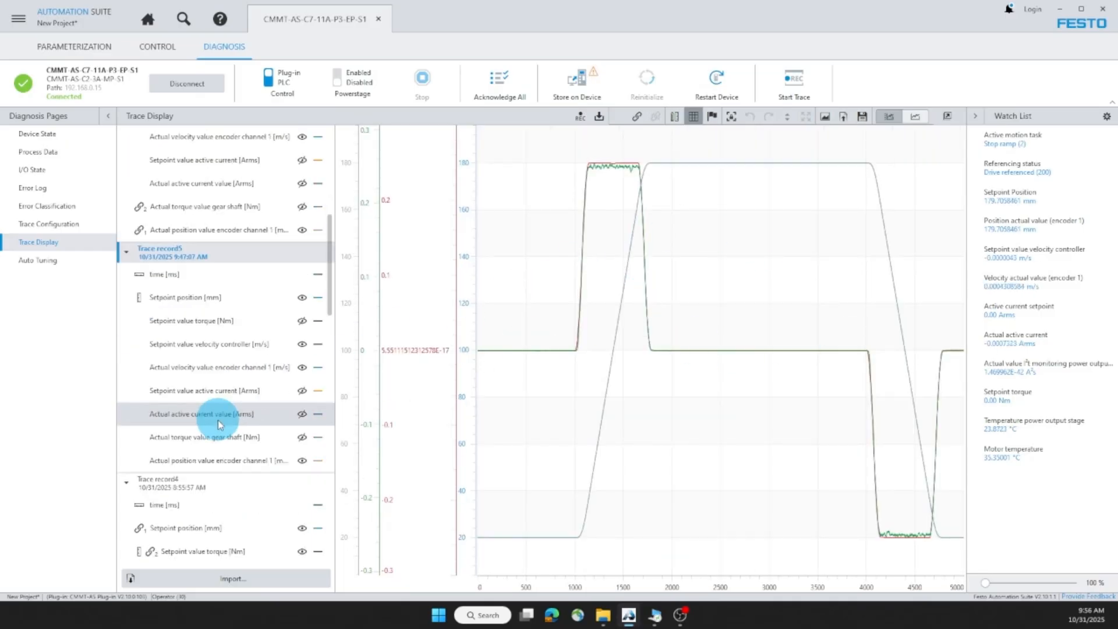
left_click(301, 348)
left_click(302, 367)
left_click(302, 391)
left_click(302, 413)
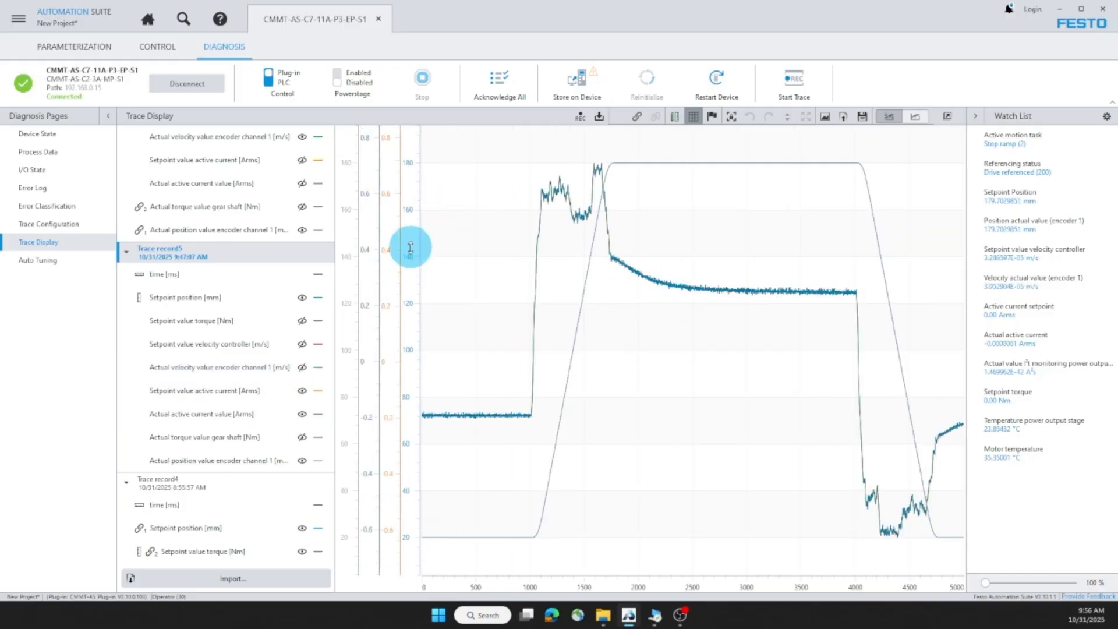
Step: Combine the active current setpoint and actual current traces onto one shared axis
left_click(249, 437)
left_click(240, 414)
left_click(239, 389, "ctrl")
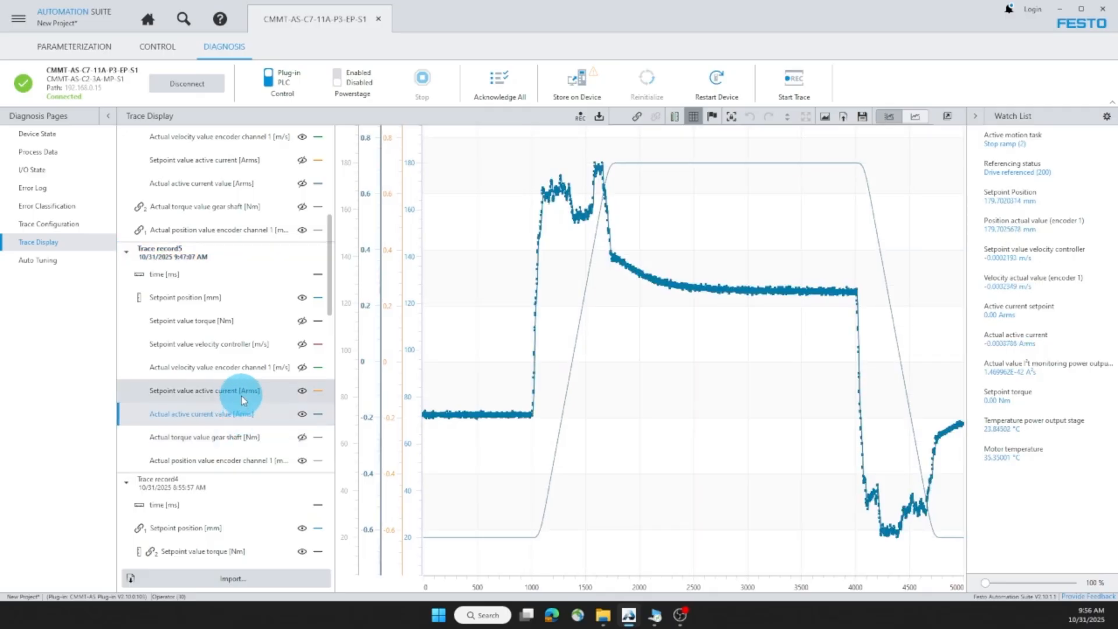
right_click(244, 391)
left_click(272, 414)
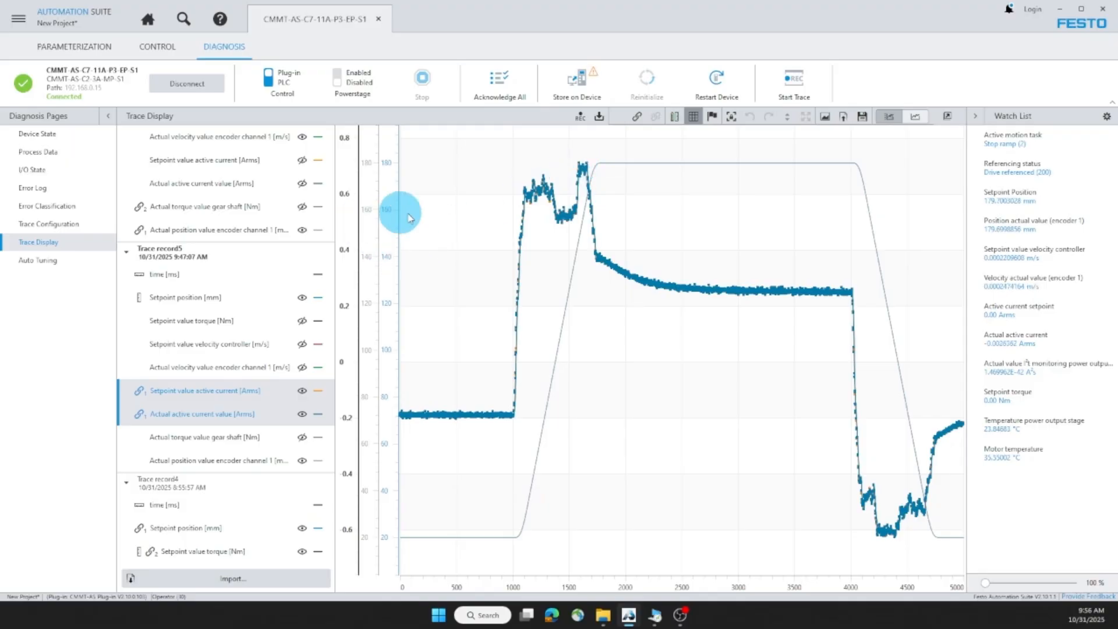
left_click(80, 57)
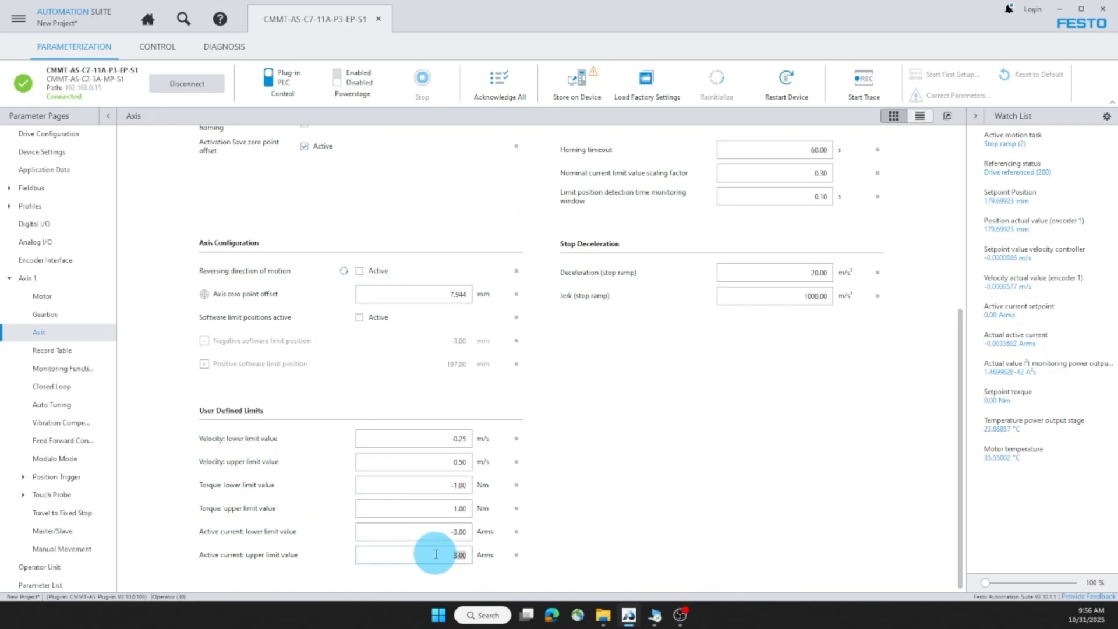
Step: Commit the 0.50 Arms active current upper limit and enable the powerstage
left_click(548, 510)
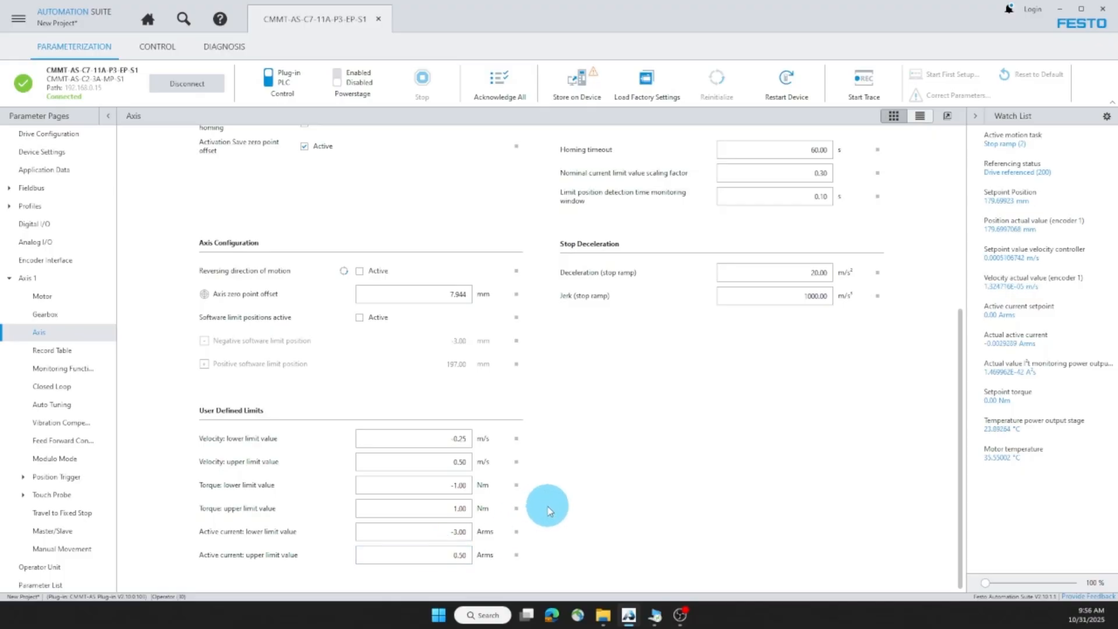
left_click(356, 78)
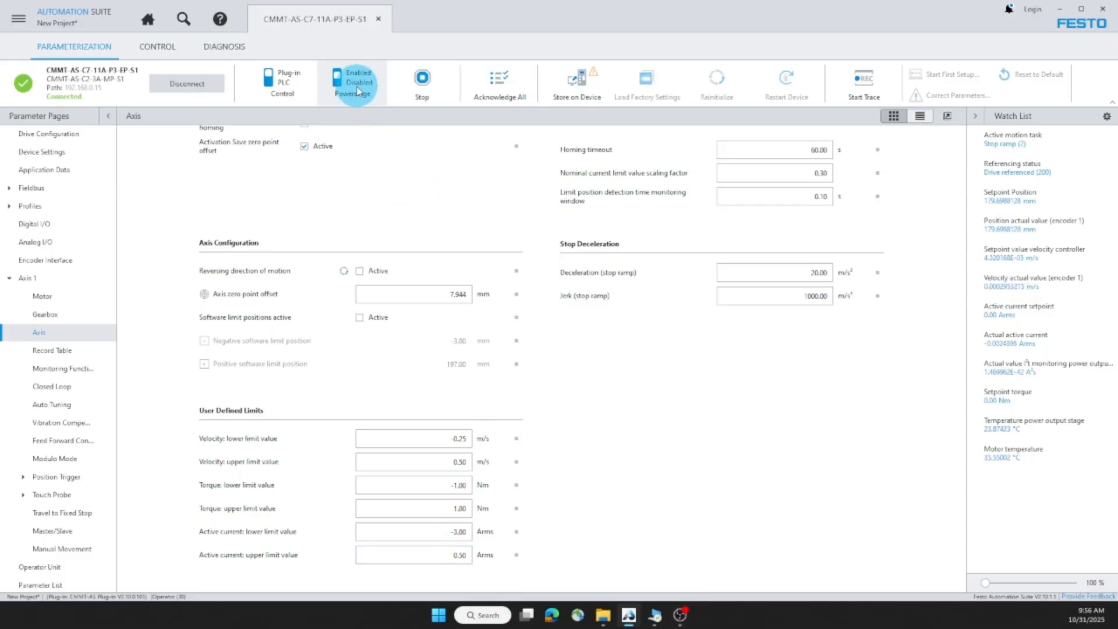
left_click(166, 49)
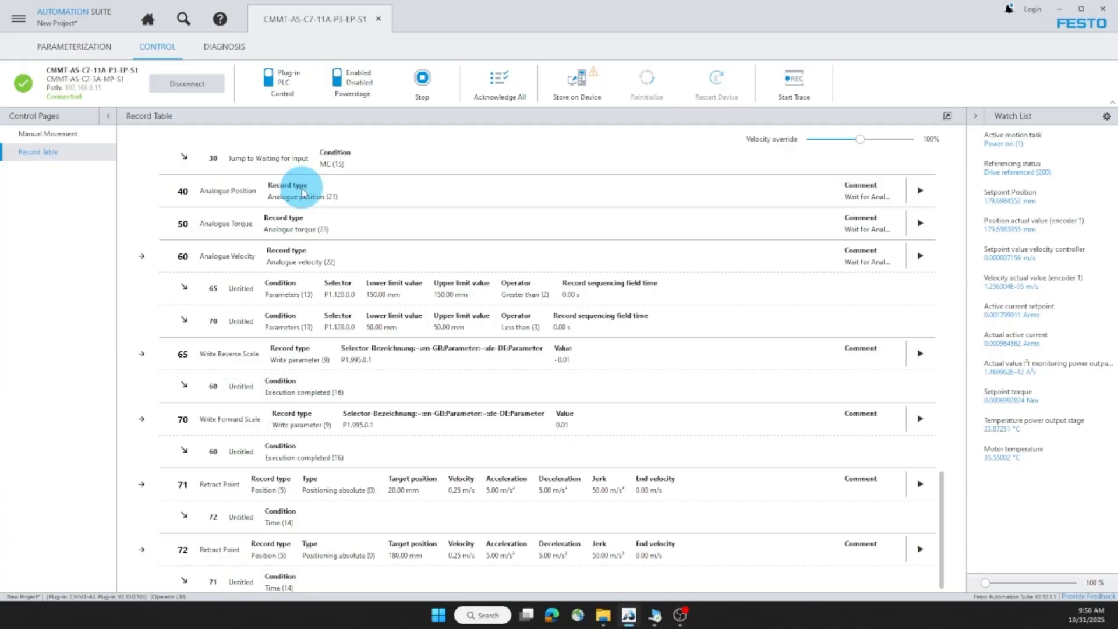
Step: Run the retract move to 20 mm while tracing, then acknowledge the position following error
left_click(920, 484)
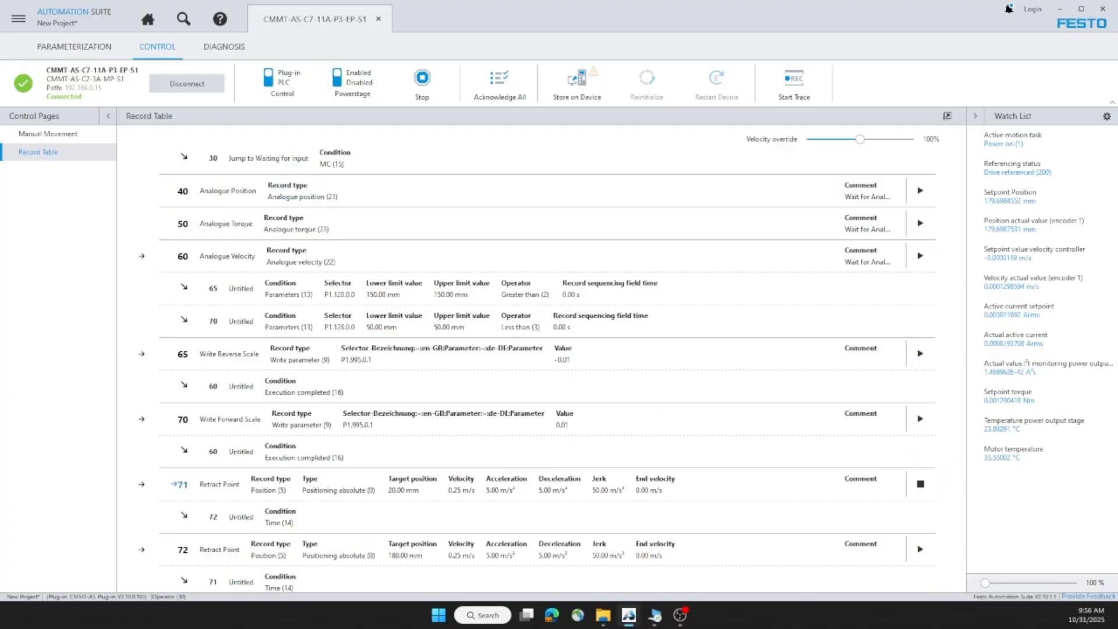
left_click(792, 86)
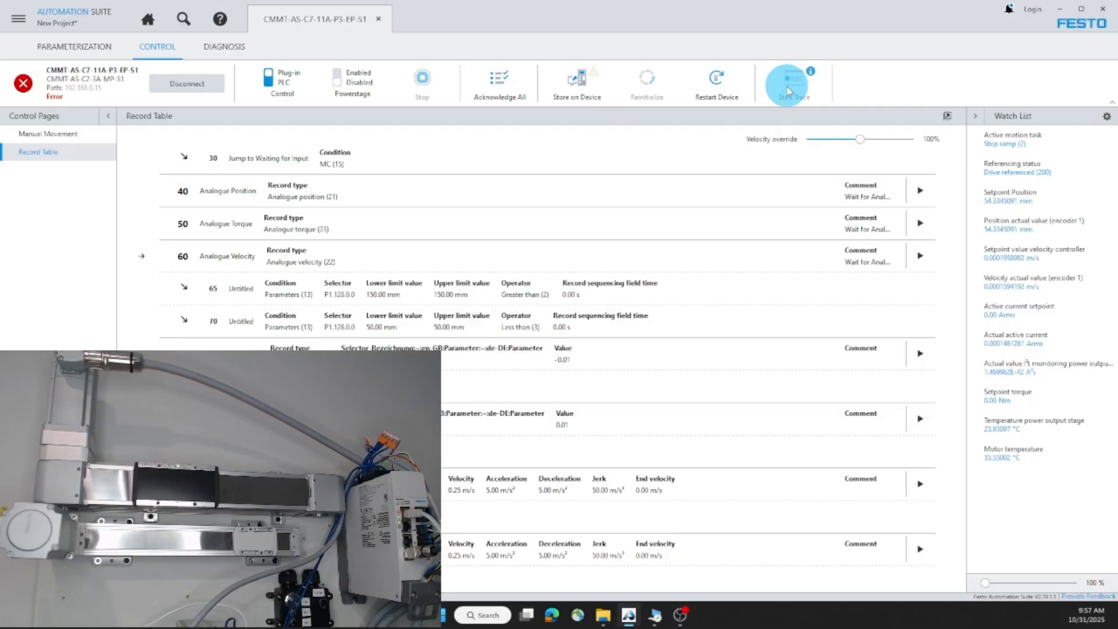
left_click(23, 84)
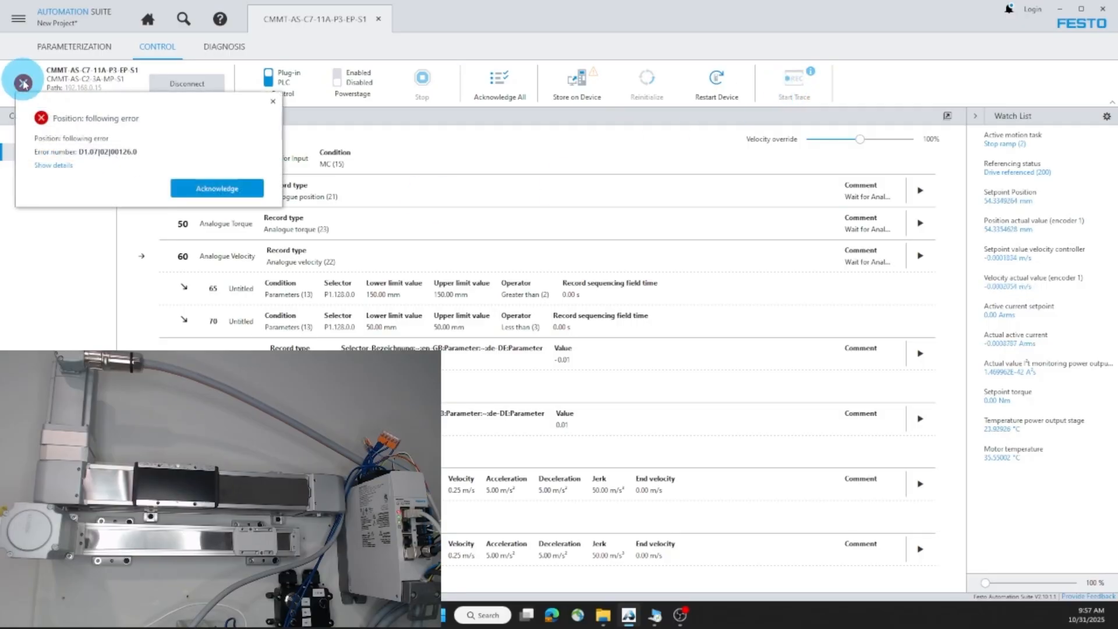
left_click(23, 83)
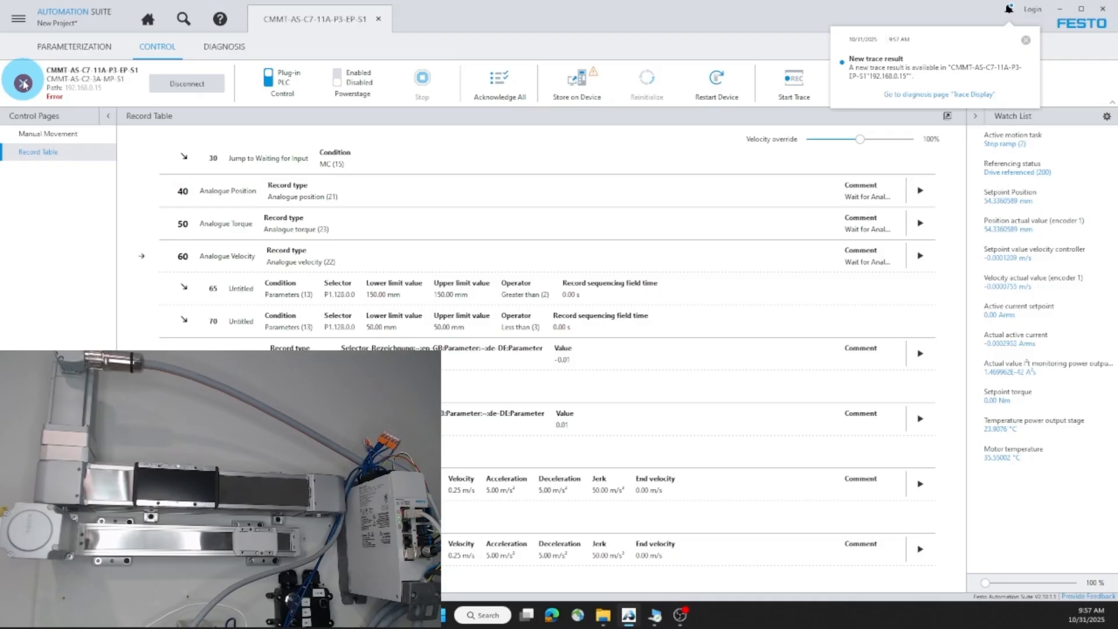
left_click(23, 83)
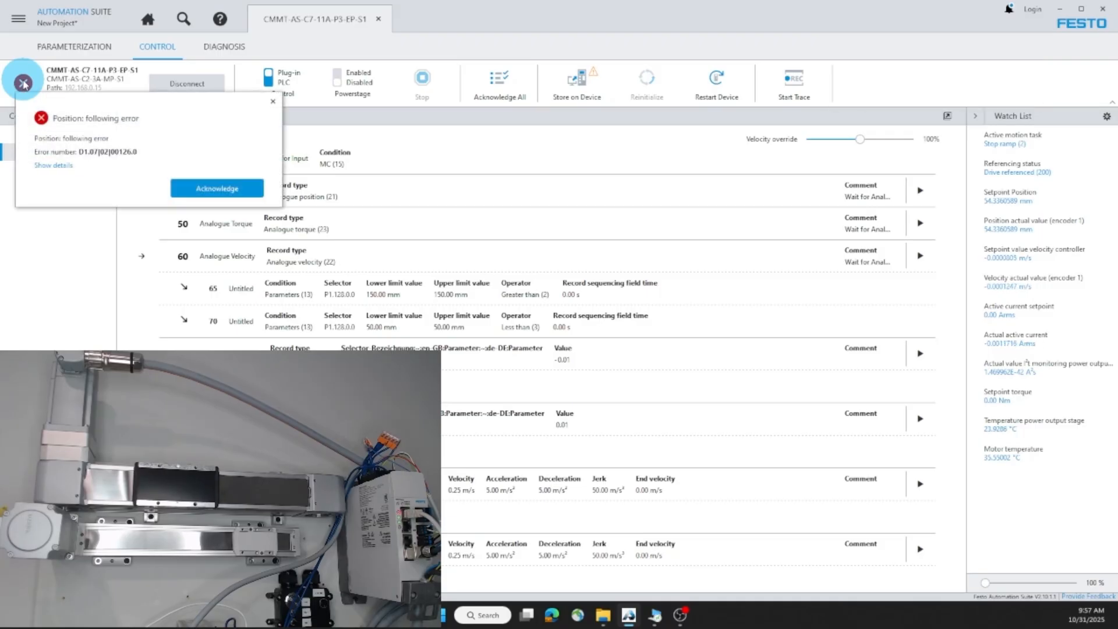
left_click(24, 84)
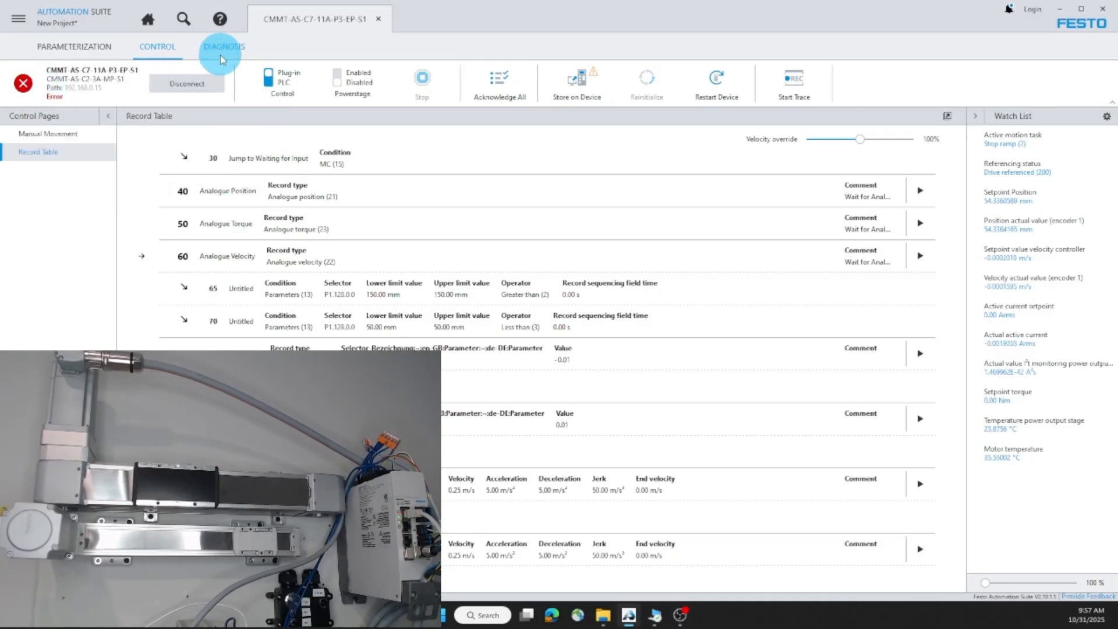
left_click(224, 47)
Step: Hide the torque, velocity and active current traces, leaving only the position channels
scroll(233, 233, "up", 5)
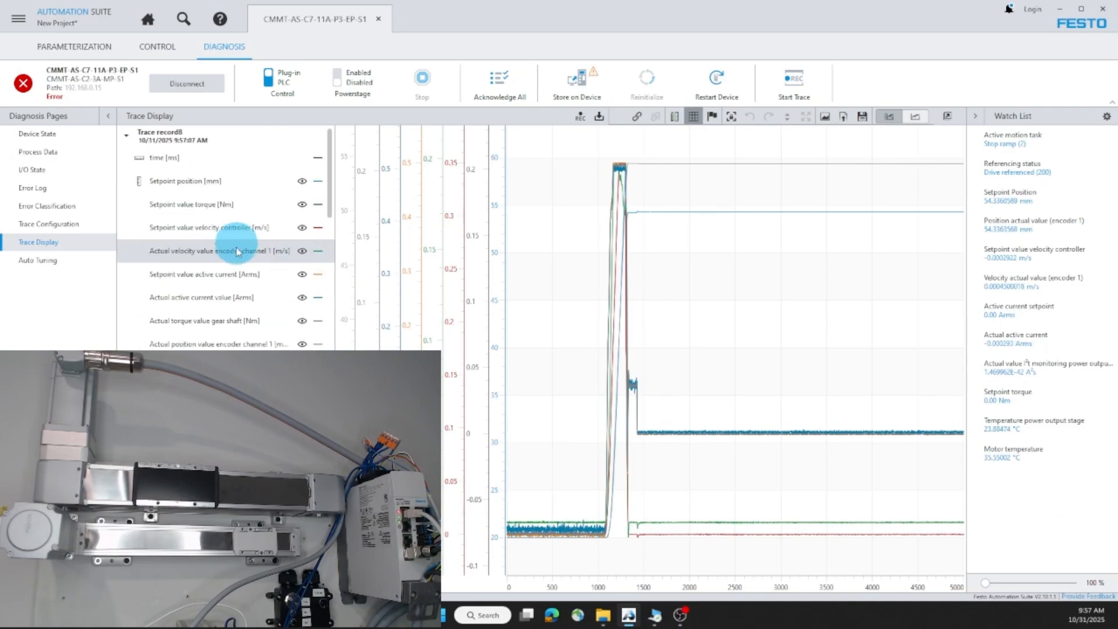
left_click(301, 204)
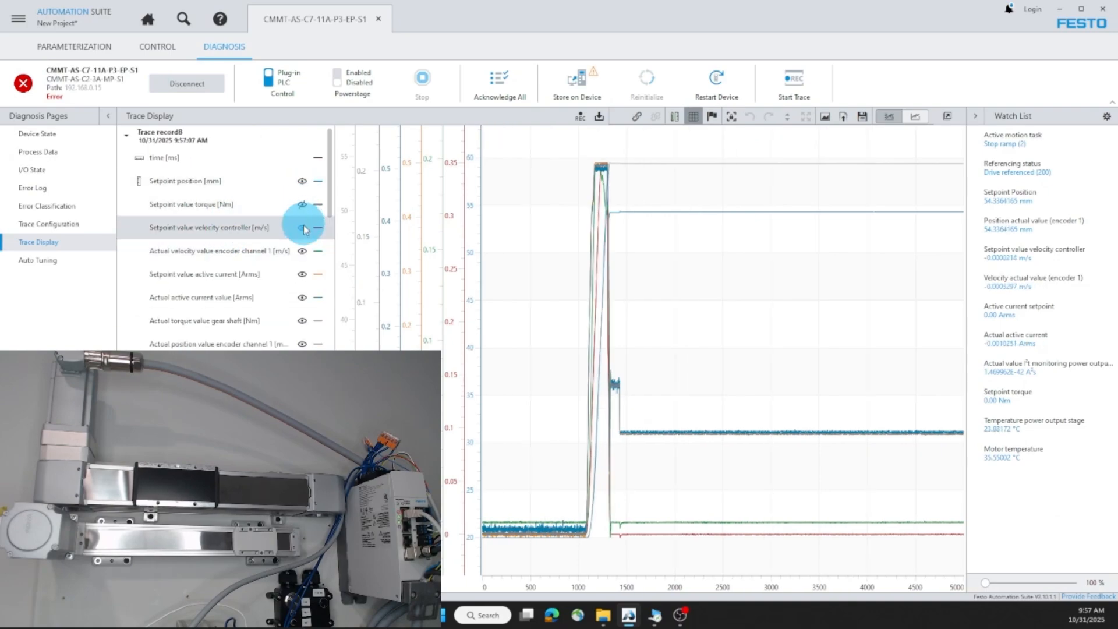
left_click(303, 228)
left_click(302, 251)
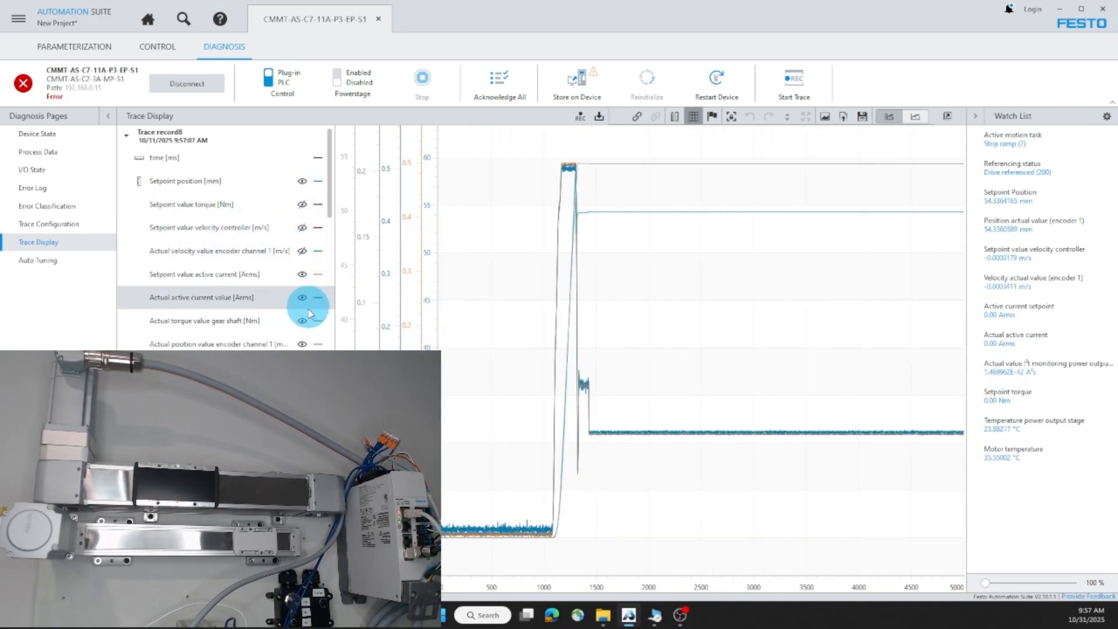
left_click(301, 320)
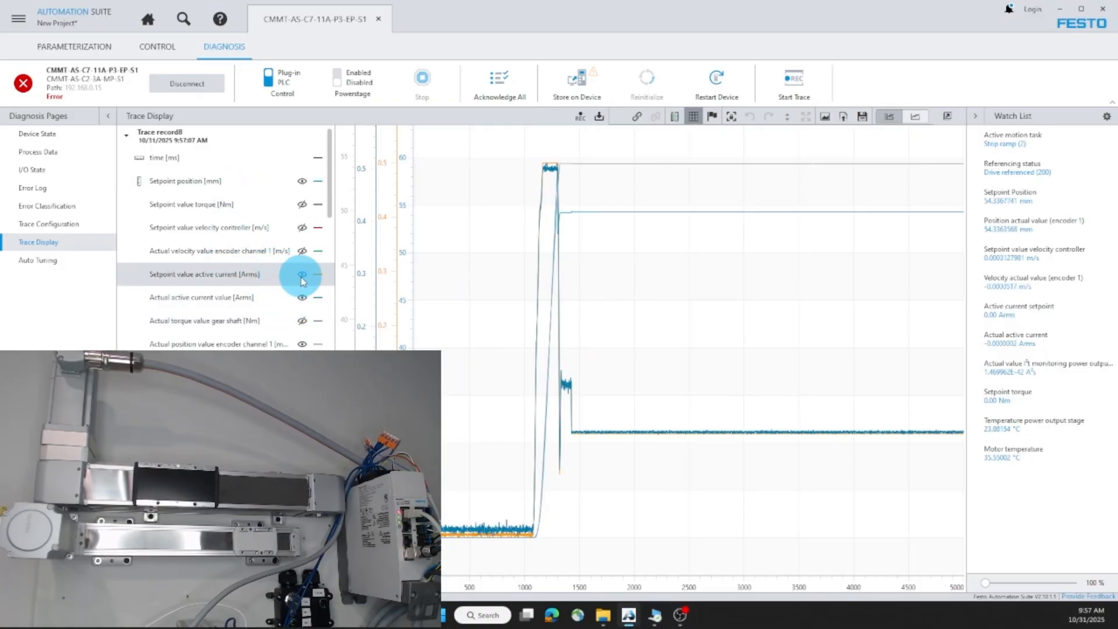
left_click(302, 275)
left_click(302, 296)
Step: Combine setpoint and actual position on one axis and zoom into the overshoot near 1300 ms
left_click(235, 344)
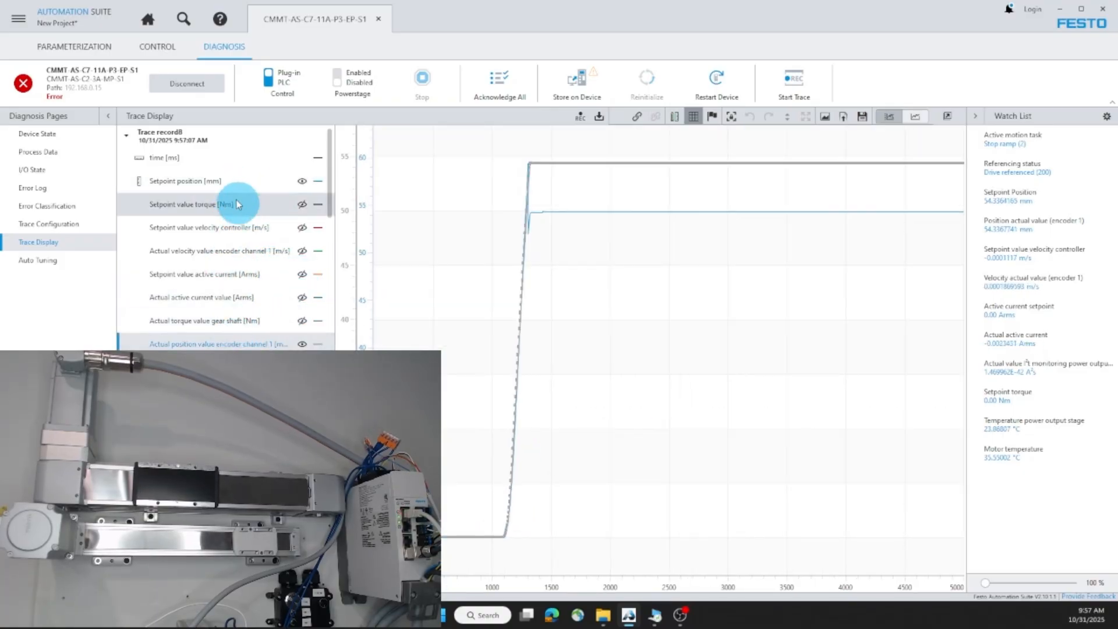
left_click(229, 182, "ctrl")
right_click(231, 184)
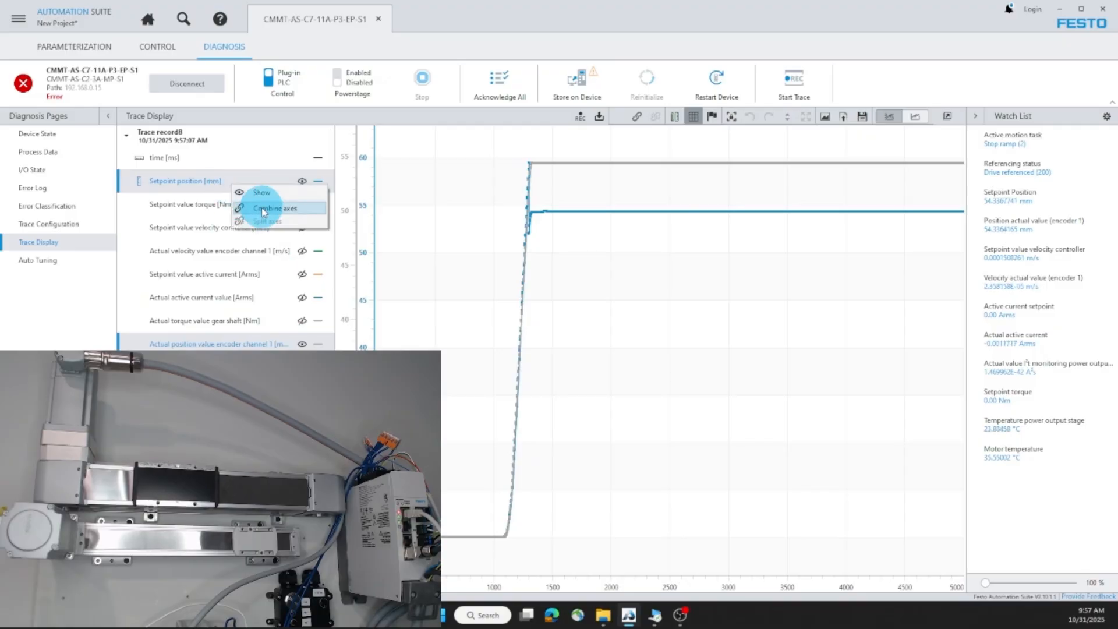
left_click(264, 208)
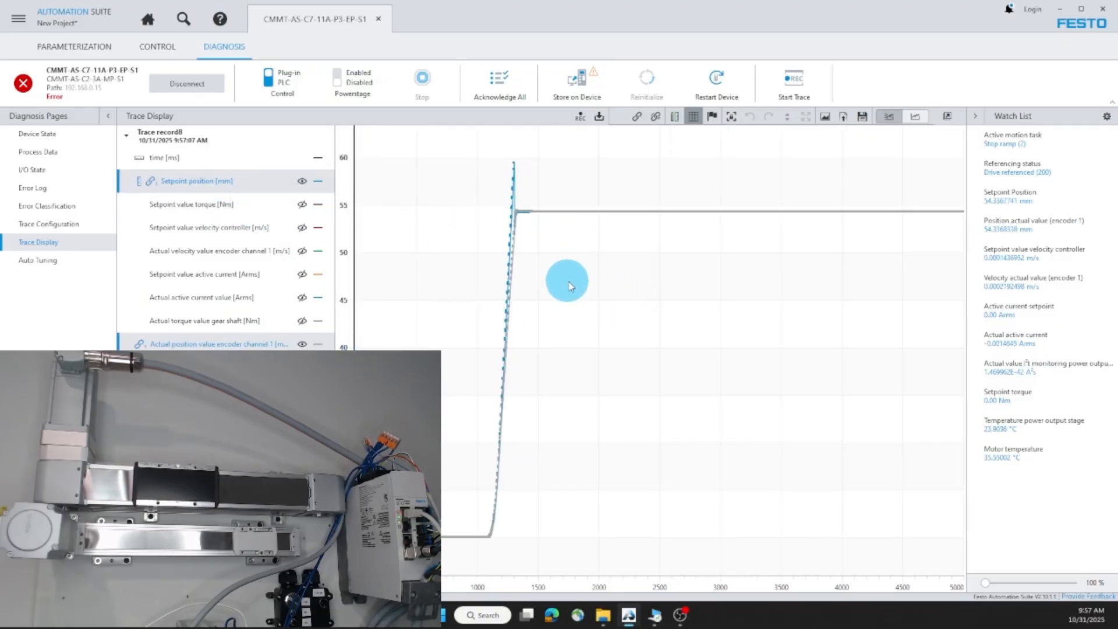
left_click_drag(599, 292, 466, 140)
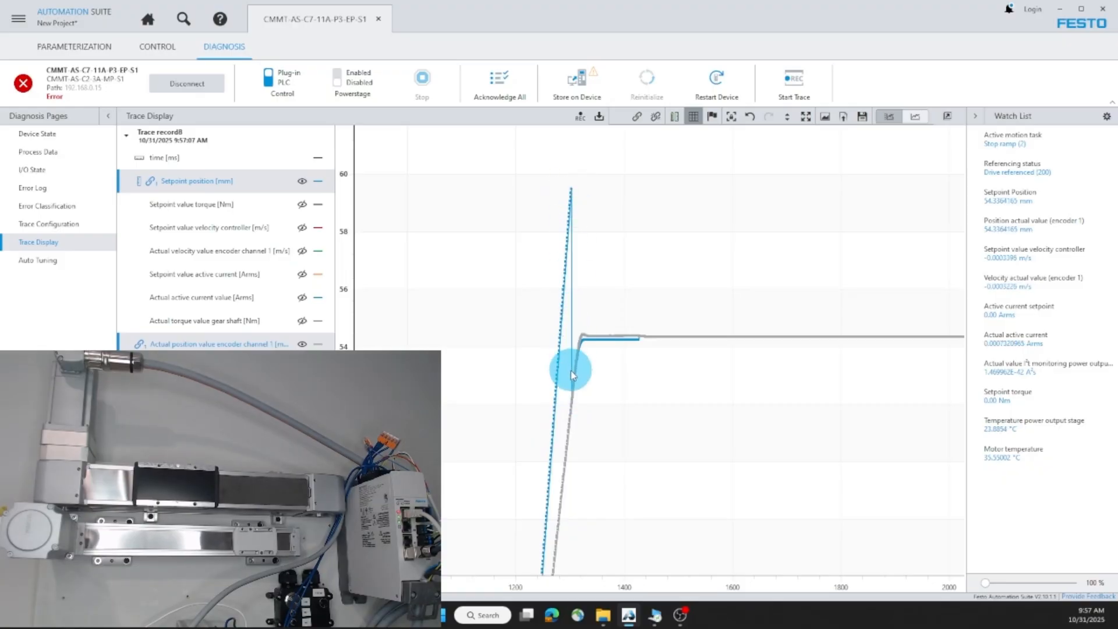
left_click(301, 344)
left_click(302, 180)
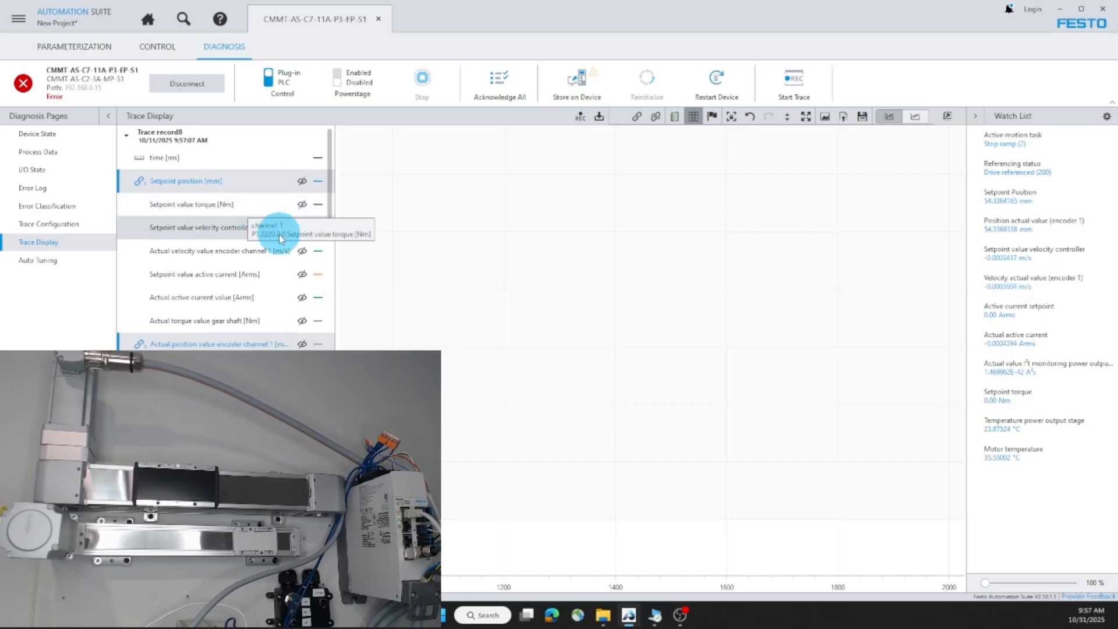
left_click(301, 180)
Step: Show both active current traces again and combine them onto one shared axis
left_click(301, 344)
left_click(302, 297)
left_click(301, 273)
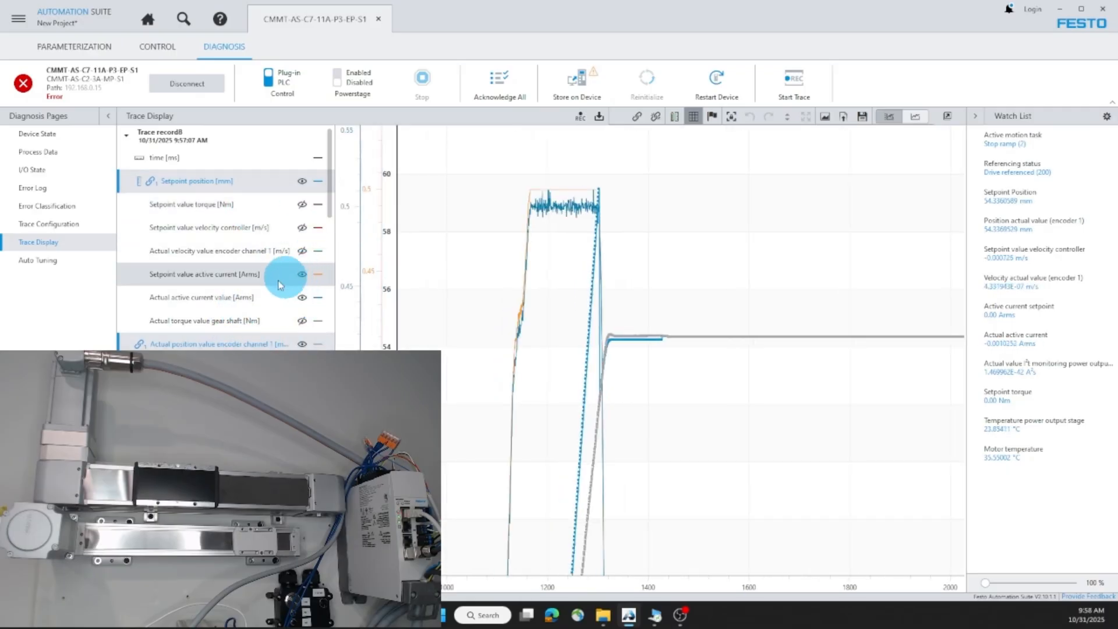
left_click(223, 284)
left_click(212, 297, "ctrl")
right_click(217, 296)
left_click(249, 320)
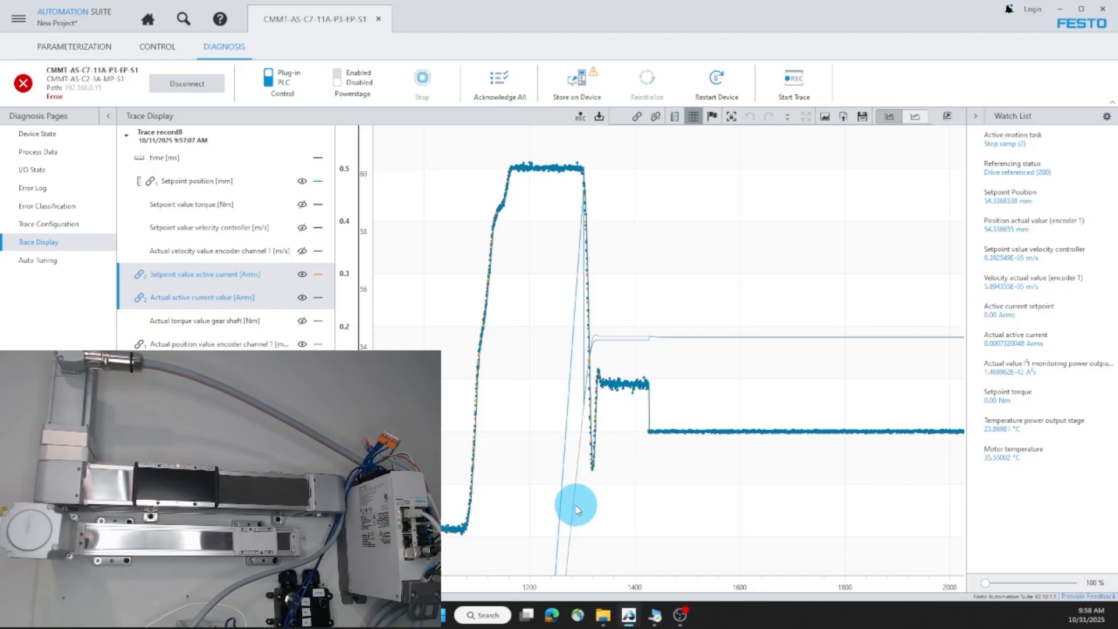
Step: Zoom the chart to about 975–1490 ms and bring the setpoint current trace to the front
left_click_drag(596, 383, 561, 307)
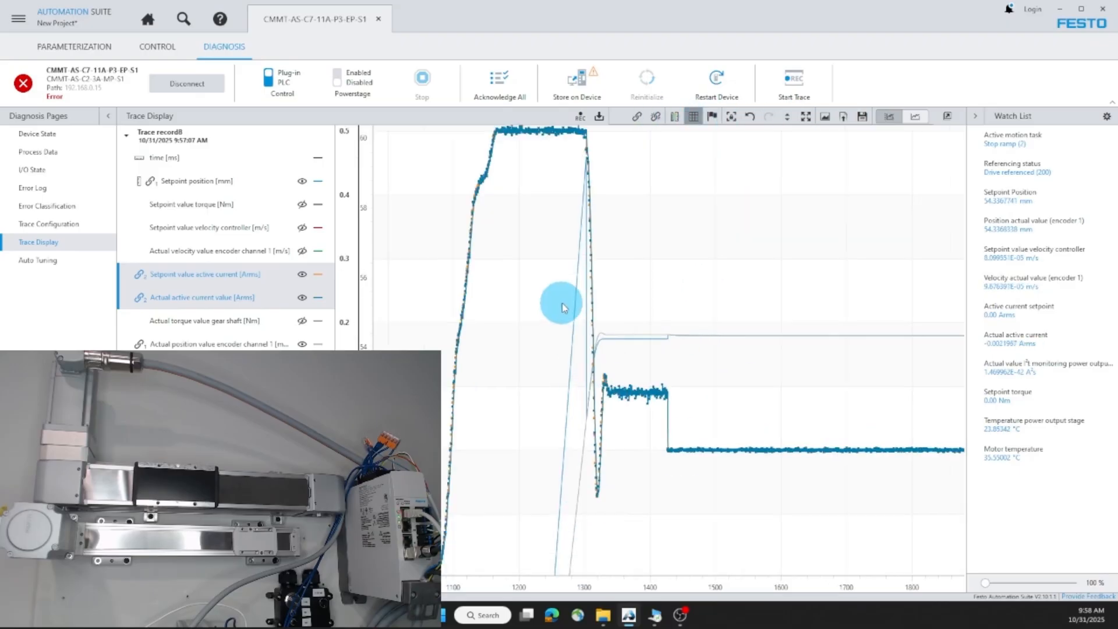
left_click(805, 116)
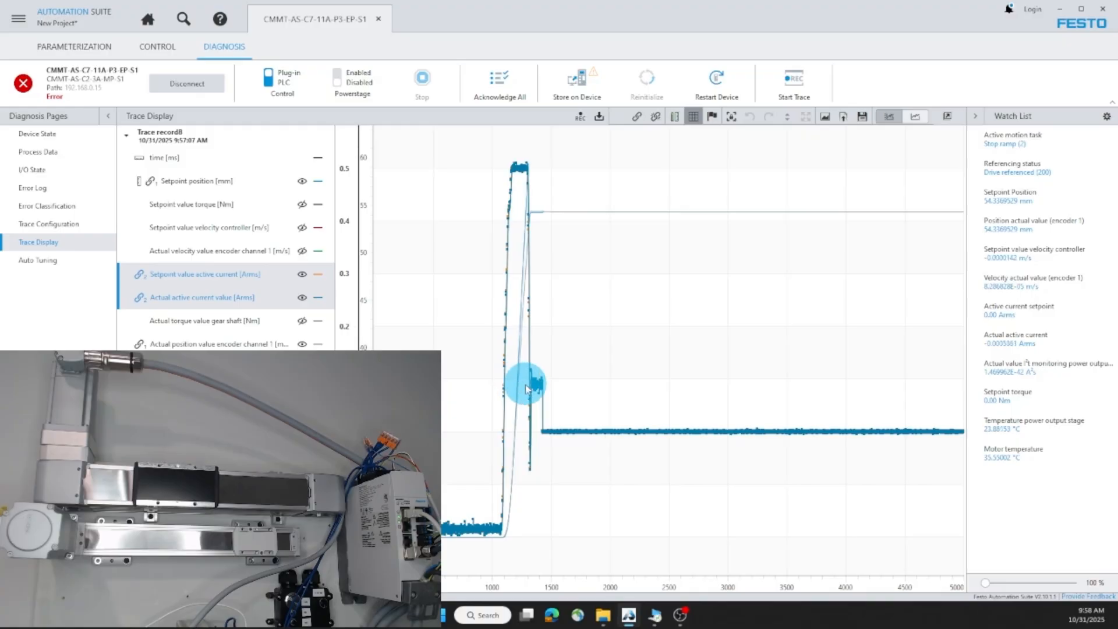
left_click_drag(539, 364, 488, 138)
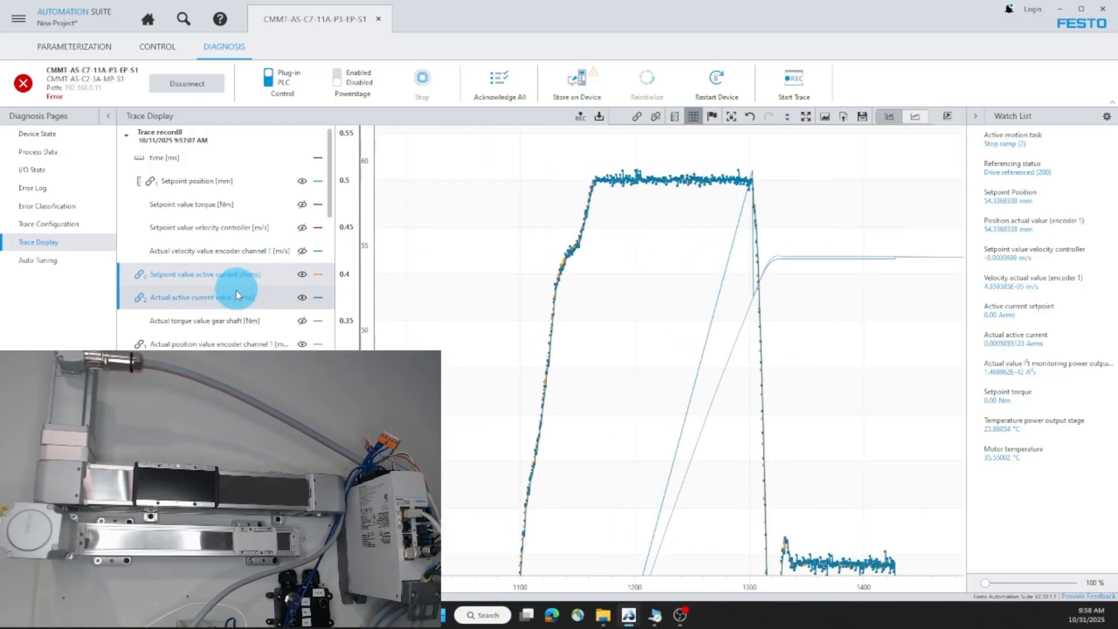
left_click(232, 275)
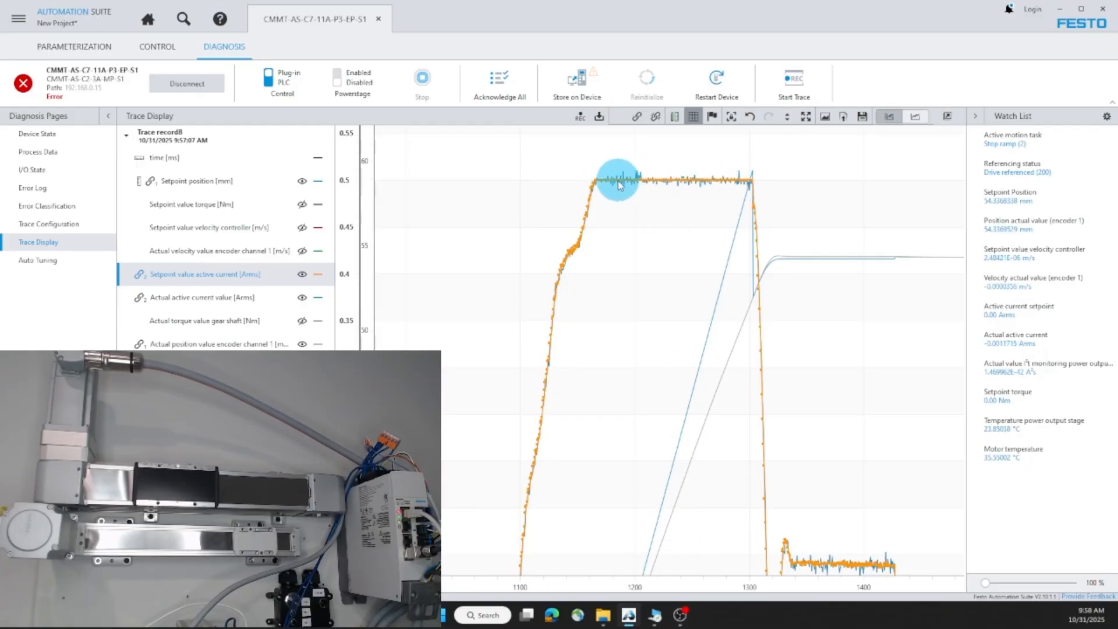
left_click(68, 47)
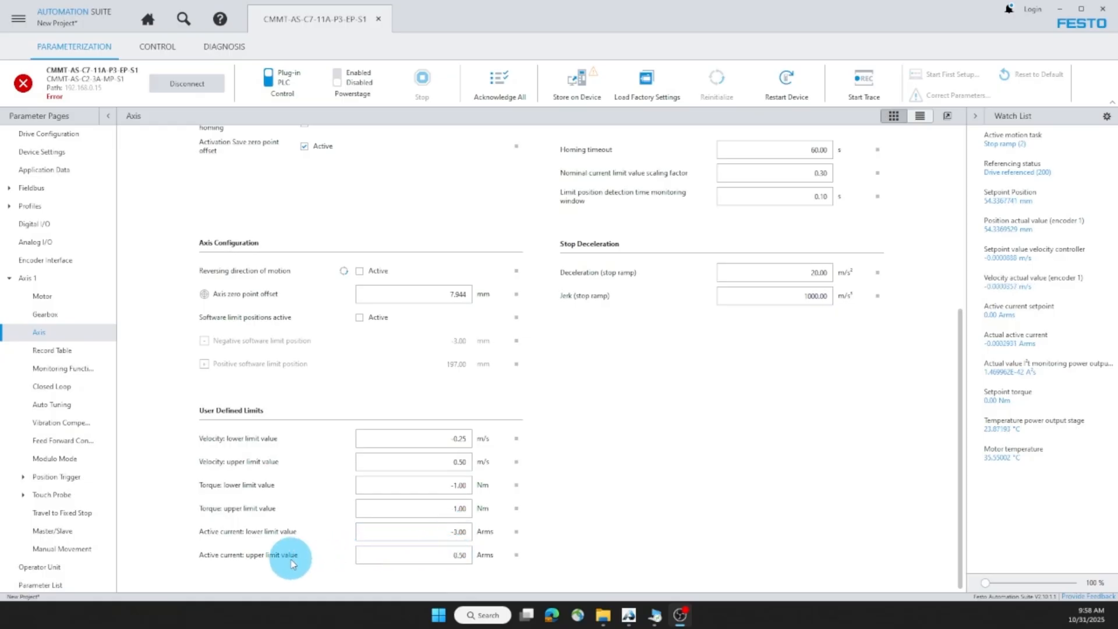
Step: Restore the active current upper limit to 3 Arms, acknowledge all errors, and re-enable the power stage
type("3")
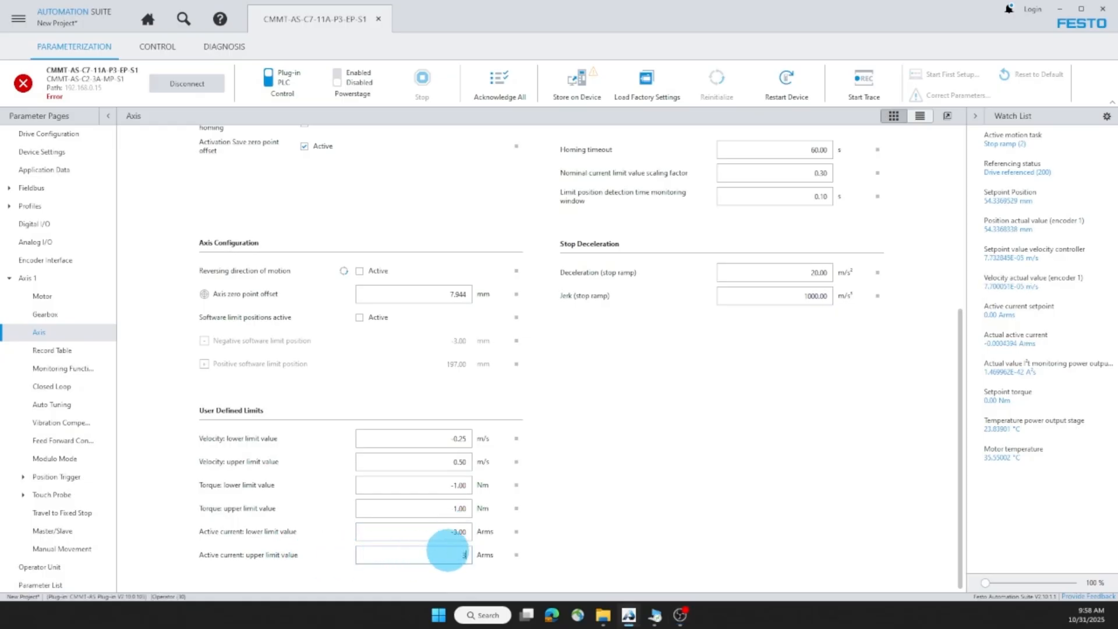
left_click(595, 524)
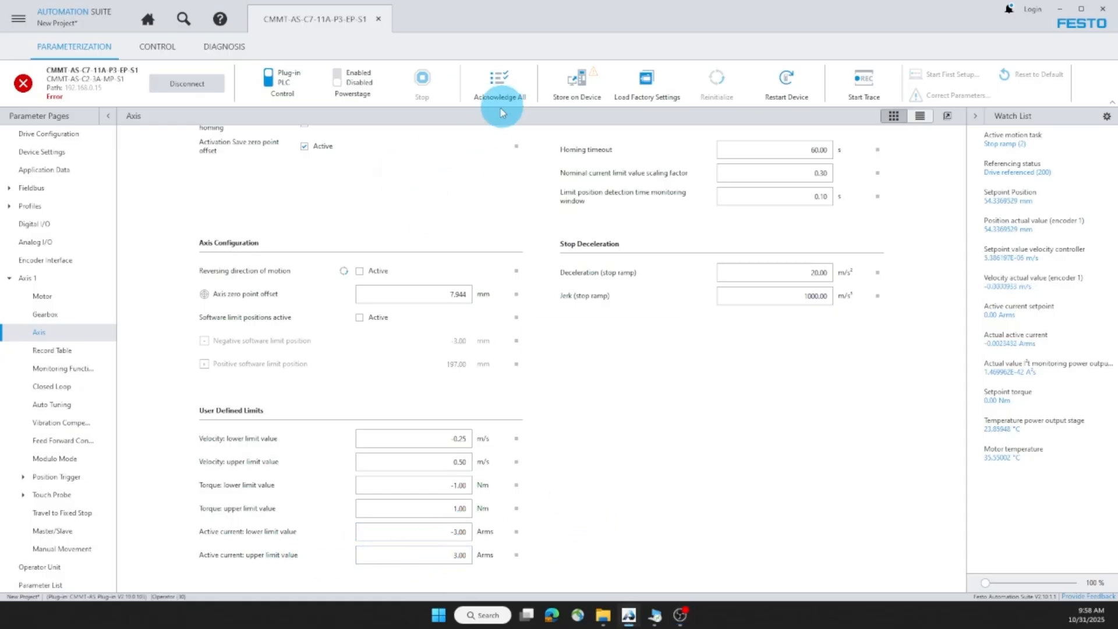
left_click(492, 81)
left_click(347, 92)
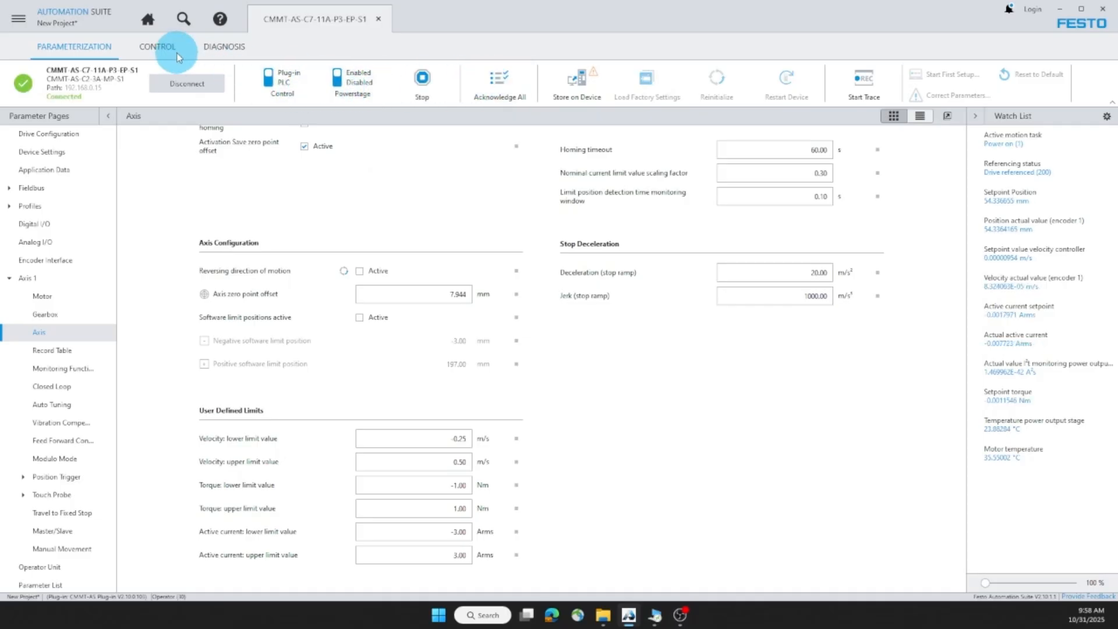
left_click(157, 47)
Step: Run record 71's Retract Point move, then stop the sequence with the axis near 180 mm
left_click(920, 484)
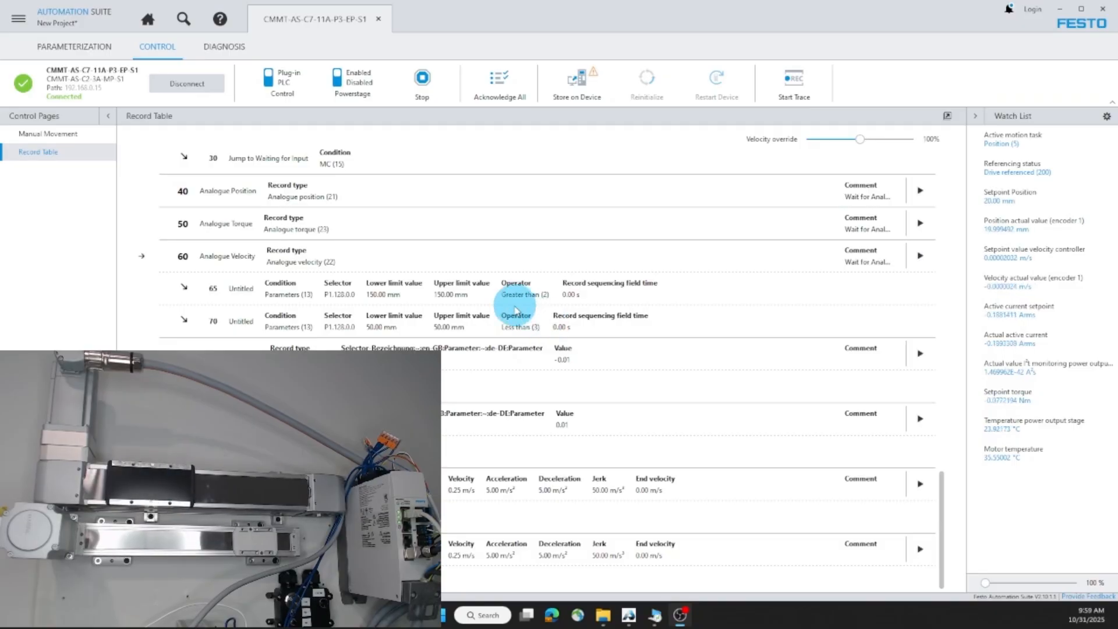
left_click(432, 92)
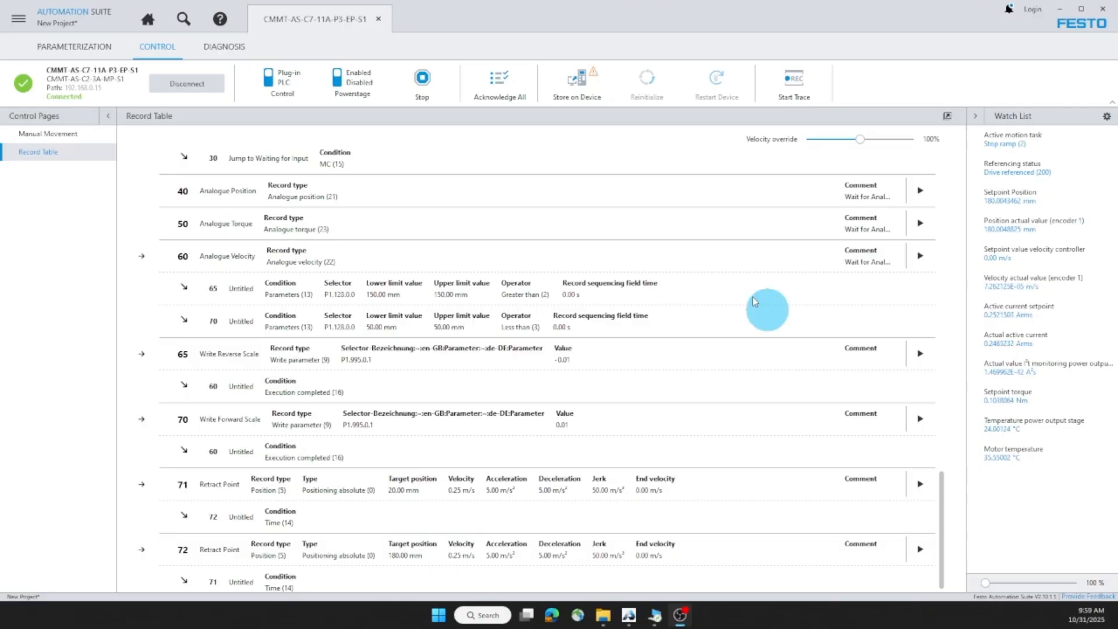
left_click(240, 52)
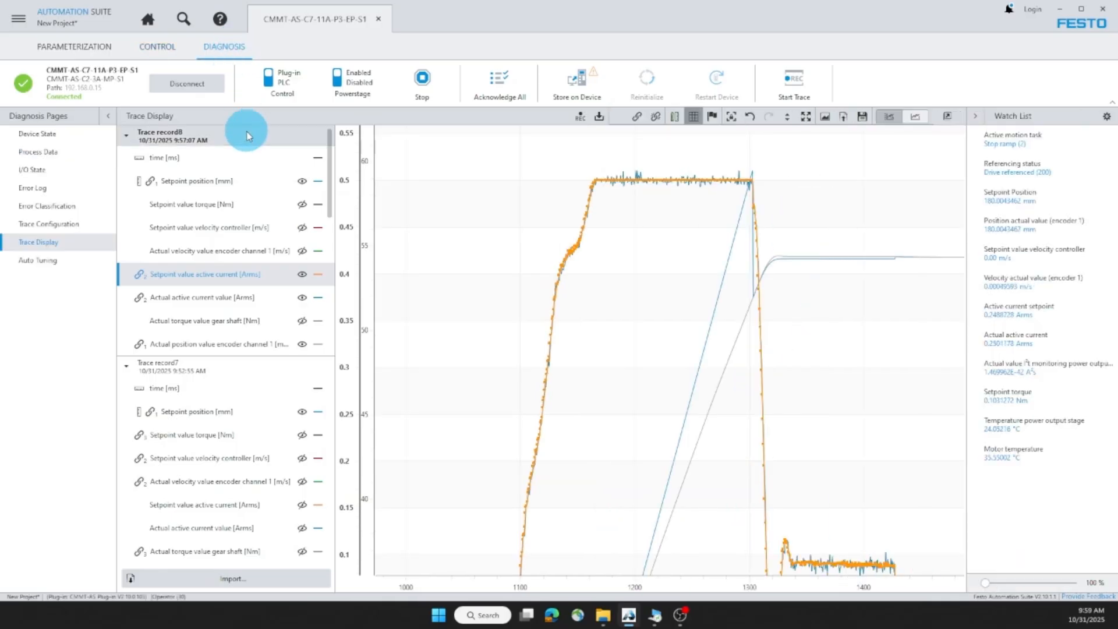